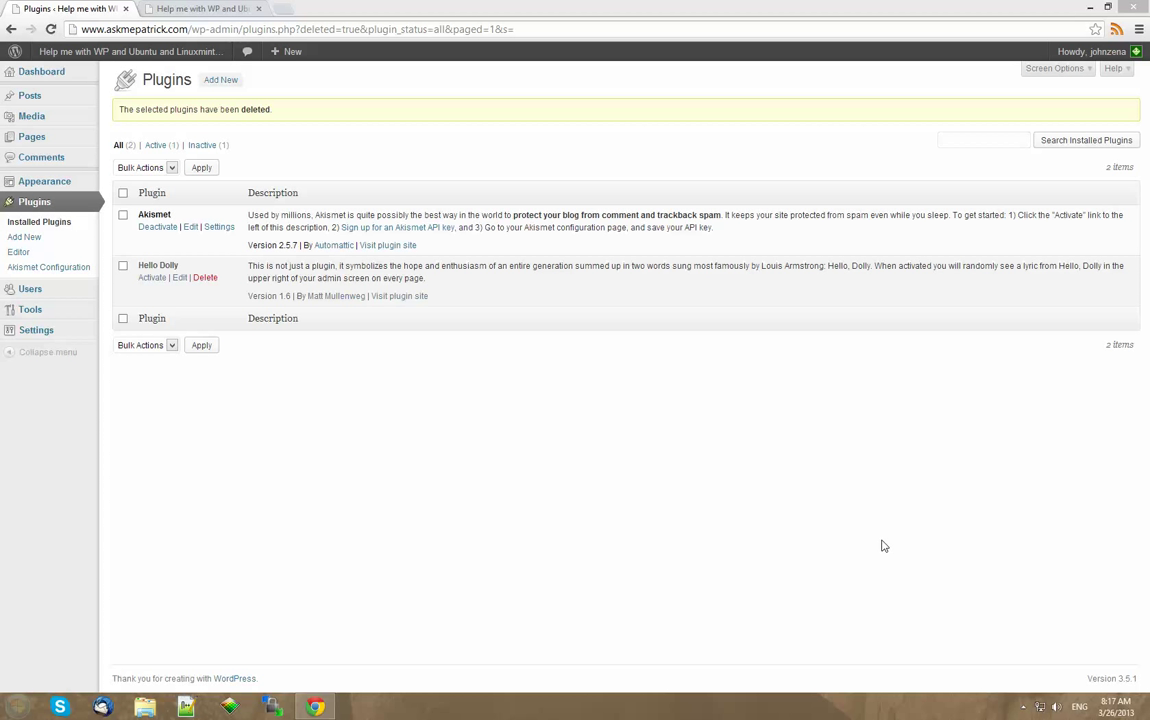
# - Browse the live site's home page, the Dell post and the Computer Sample Page
pyautogui.click(229, 12)
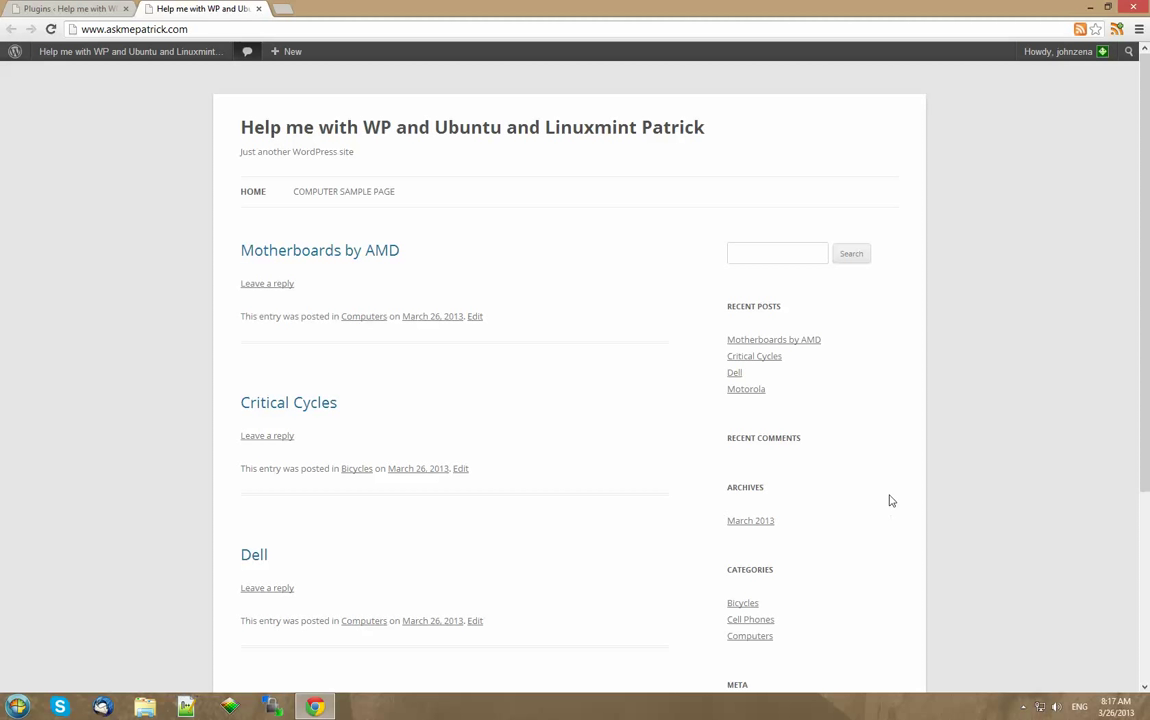
pyautogui.scroll(-2, 957, 459)
pyautogui.scroll(-1, 957, 459)
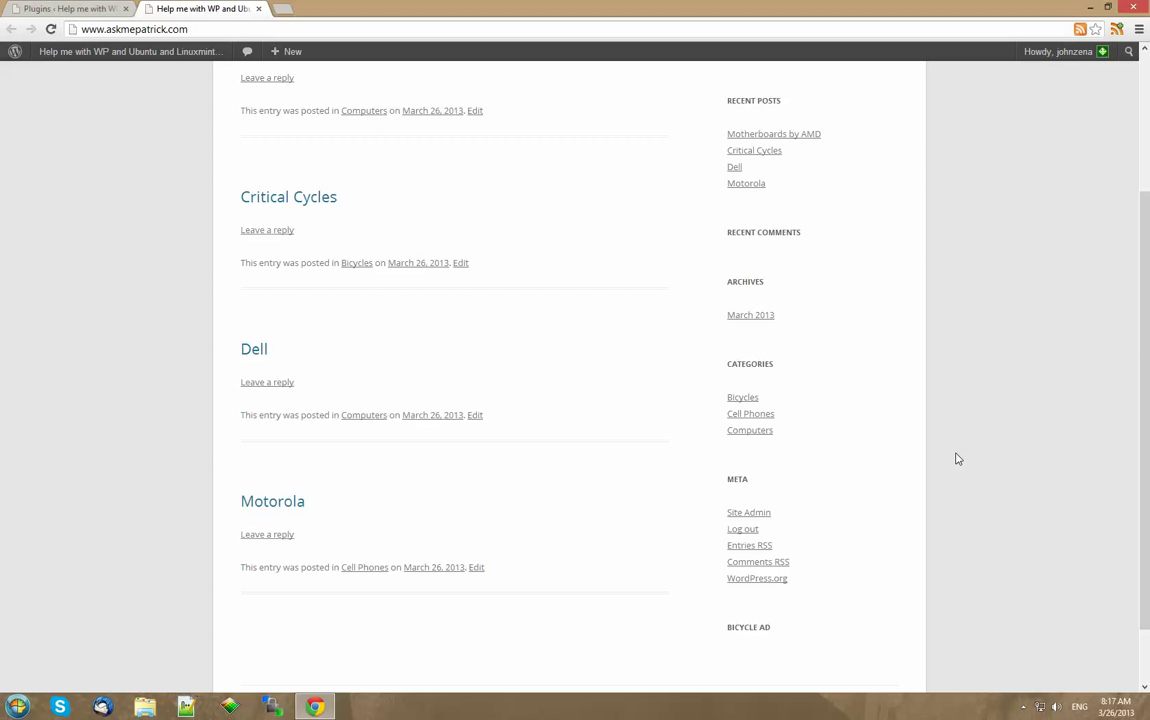
pyautogui.click(259, 358)
pyautogui.scroll(-3, 872, 408)
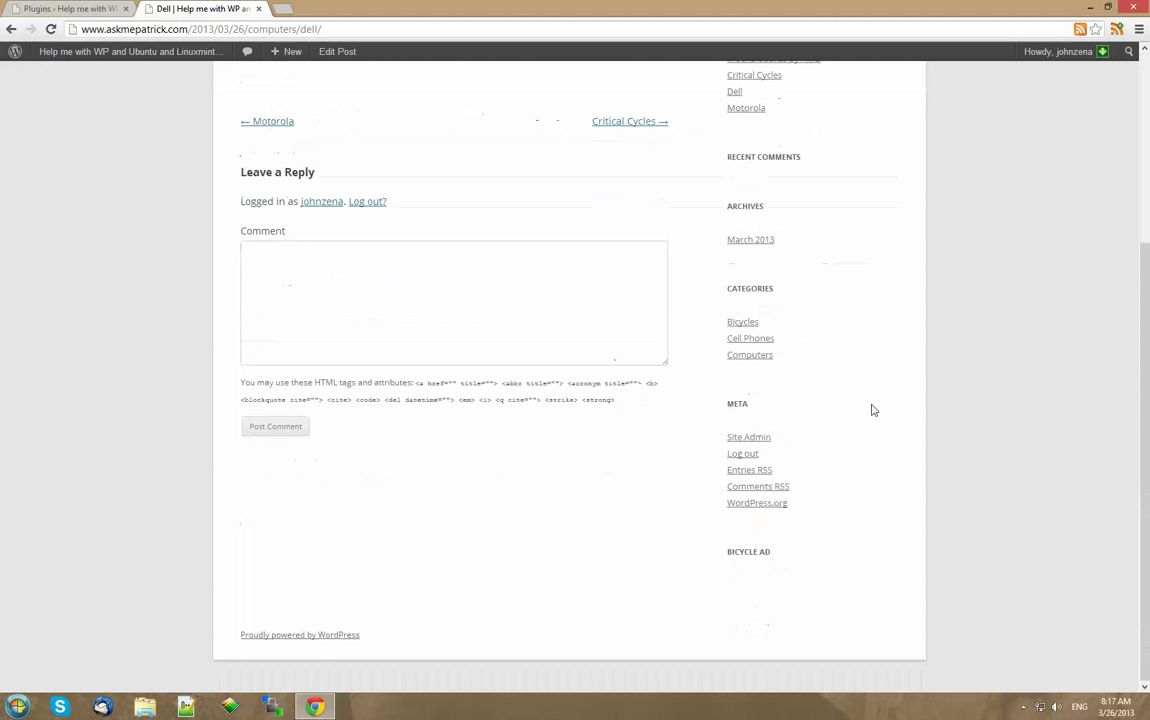
pyautogui.scroll(3, 872, 408)
pyautogui.click(313, 193)
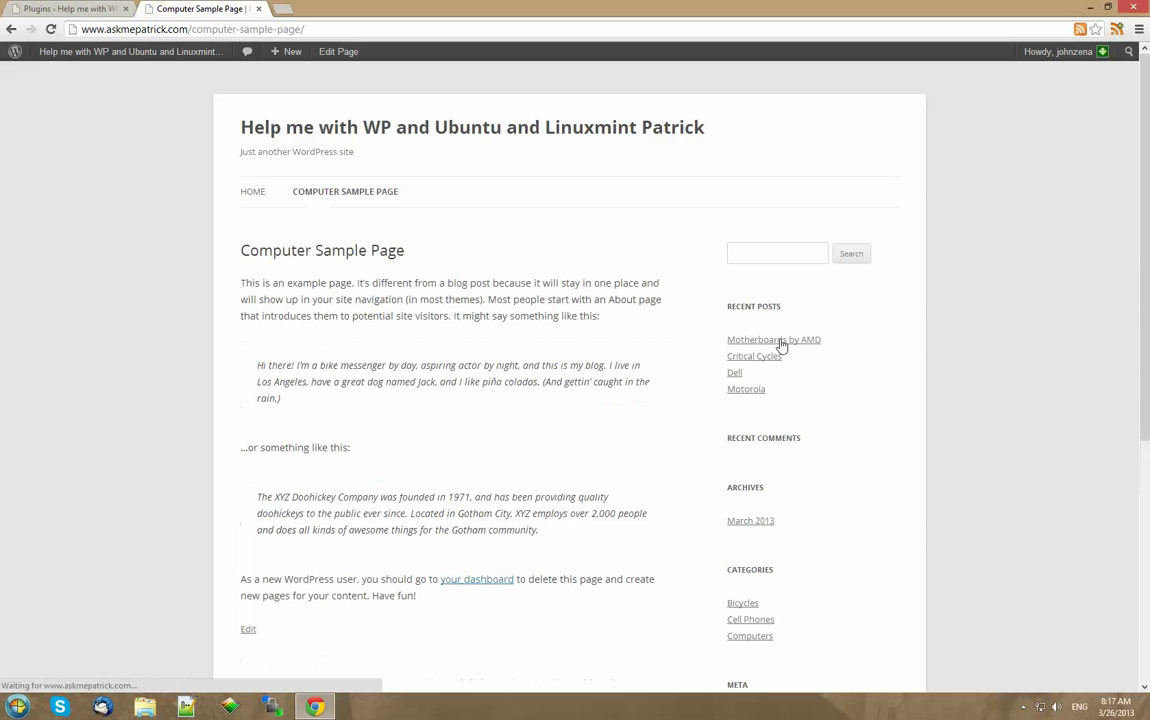
pyautogui.scroll(-3, 782, 345)
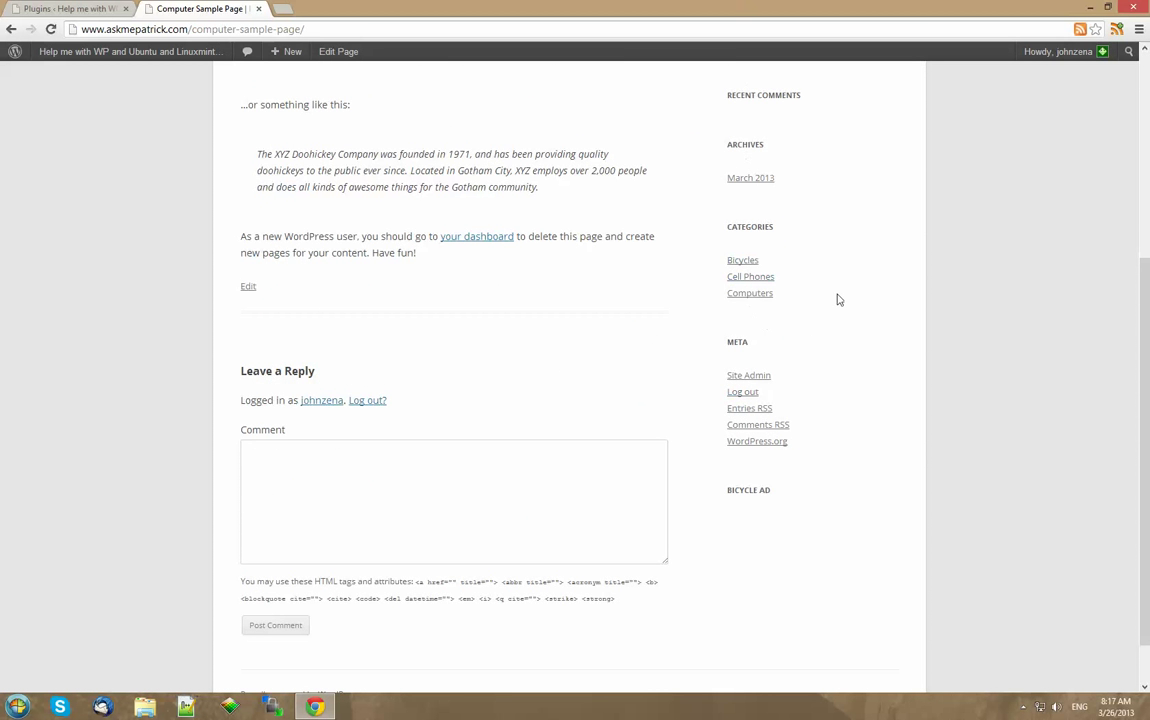
pyautogui.scroll(3, 839, 299)
pyautogui.click(252, 193)
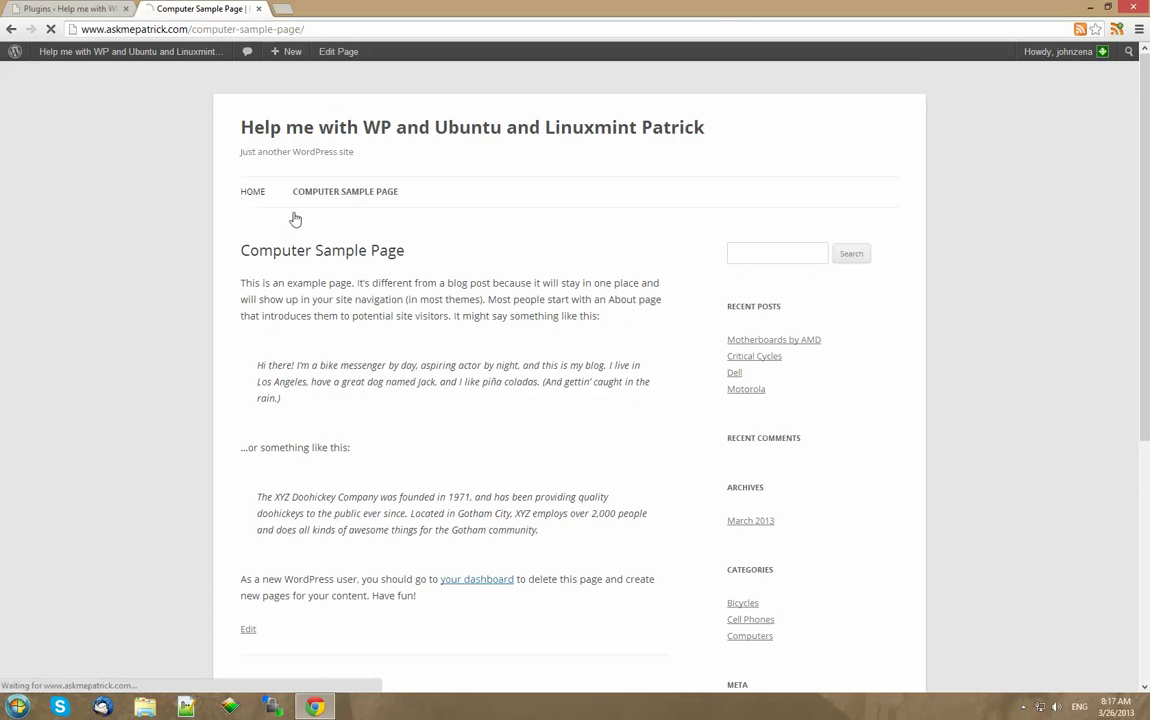
pyautogui.scroll(-3, 1004, 293)
pyautogui.scroll(3, 1004, 293)
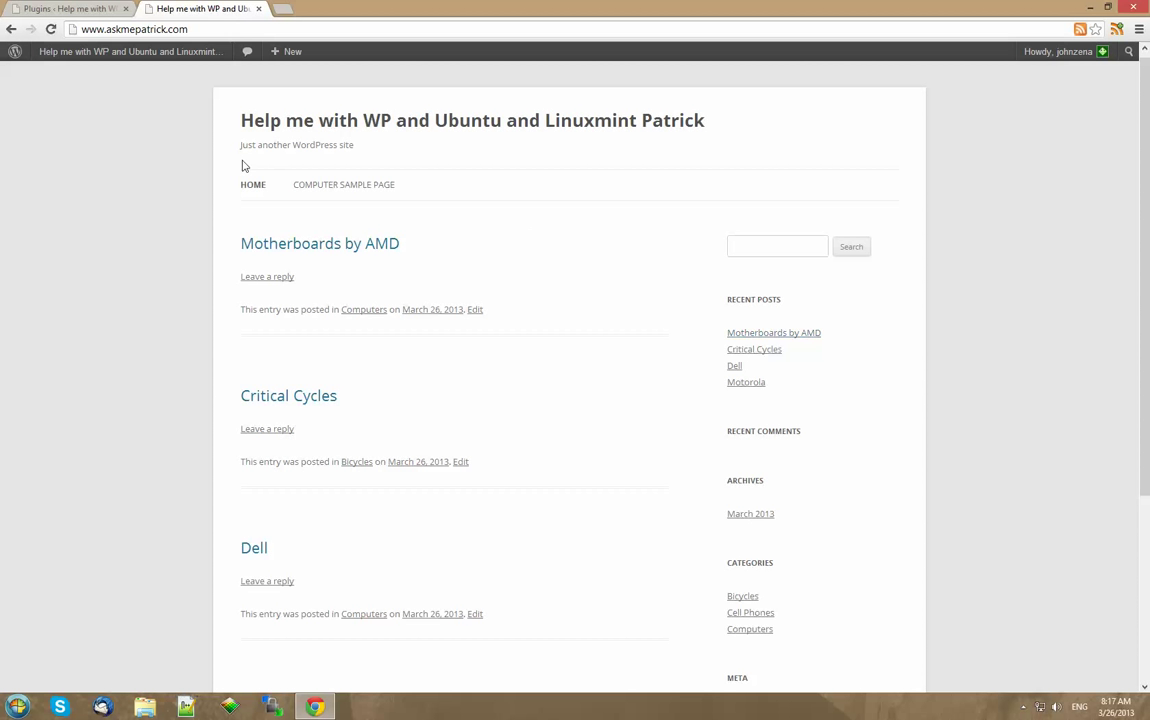
# - Search Add New plugins for Widget Logic, then cancel the install confirmation
pyautogui.click(68, 10)
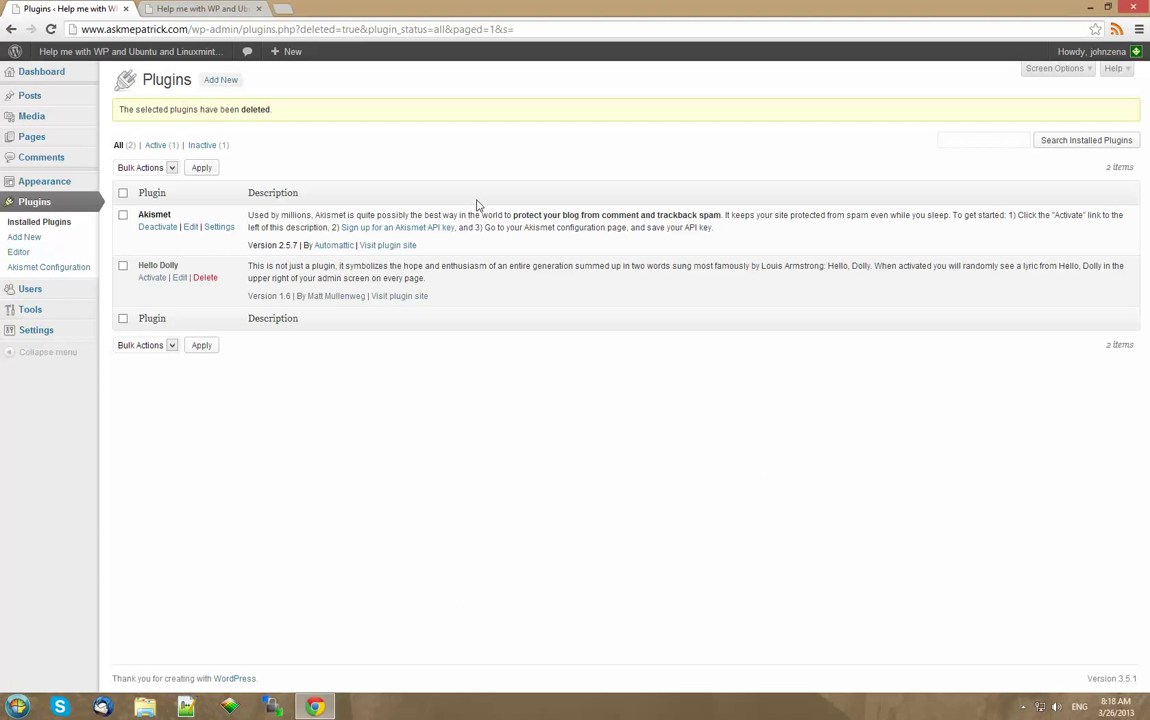
pyautogui.click(25, 238)
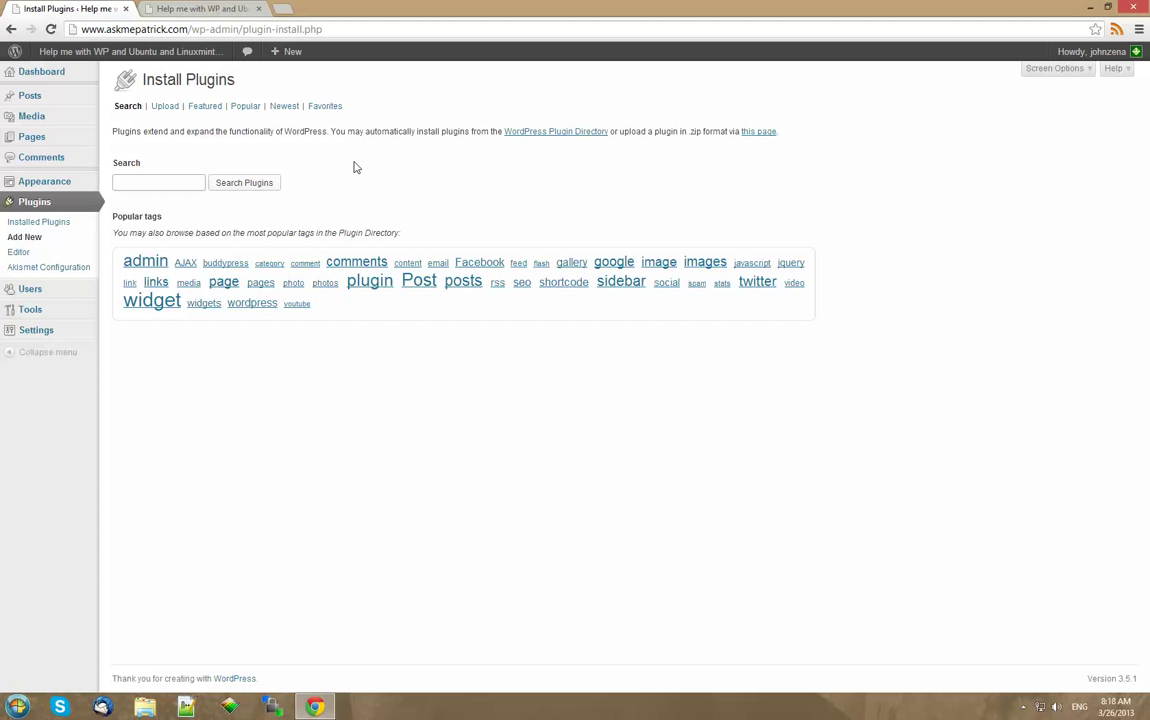
pyautogui.write('Widget Logic')
pyautogui.press('Return')
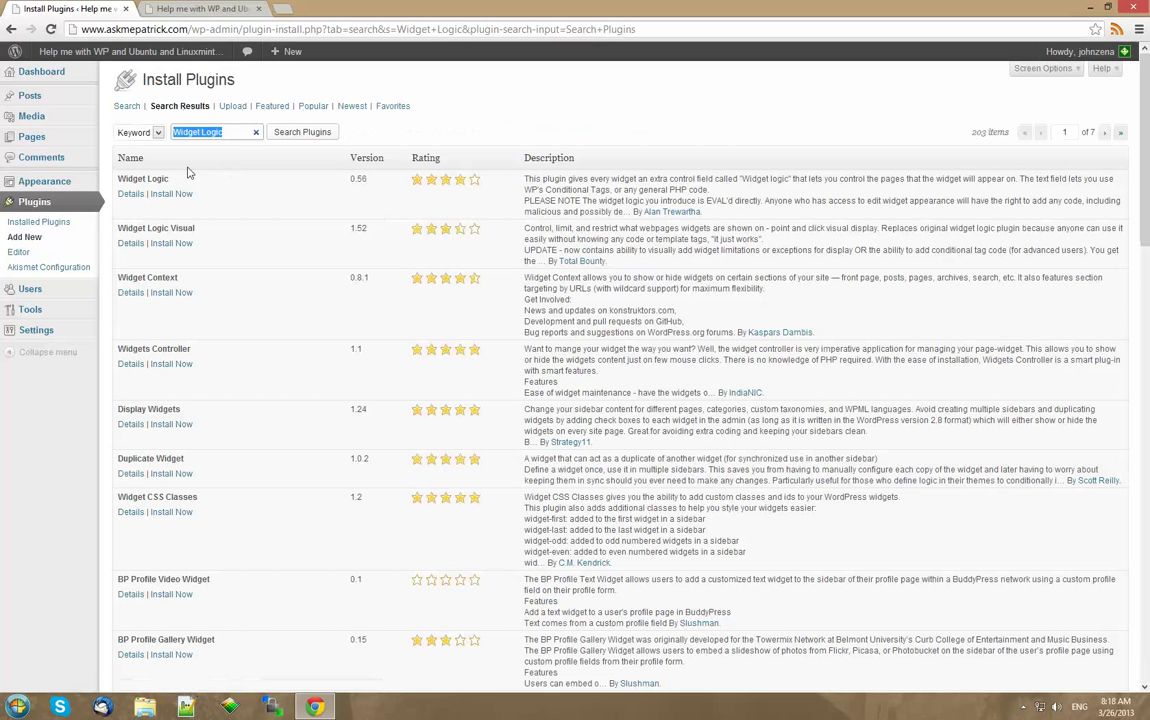
pyautogui.click(172, 194)
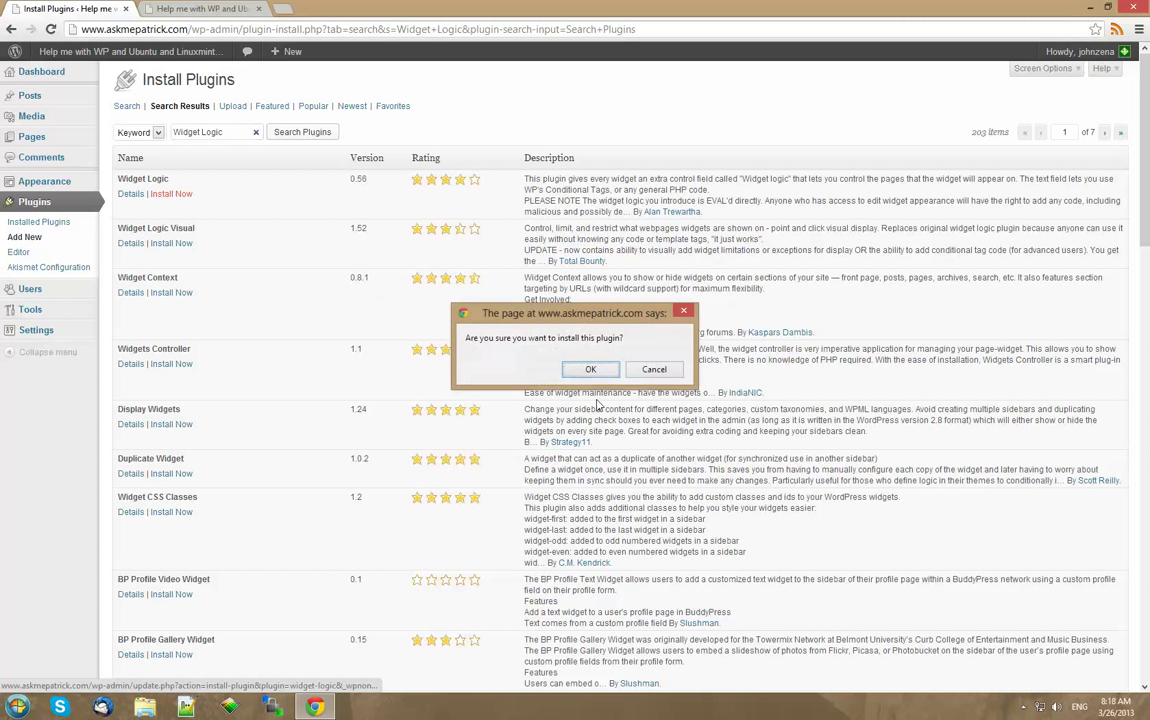
pyautogui.click(680, 314)
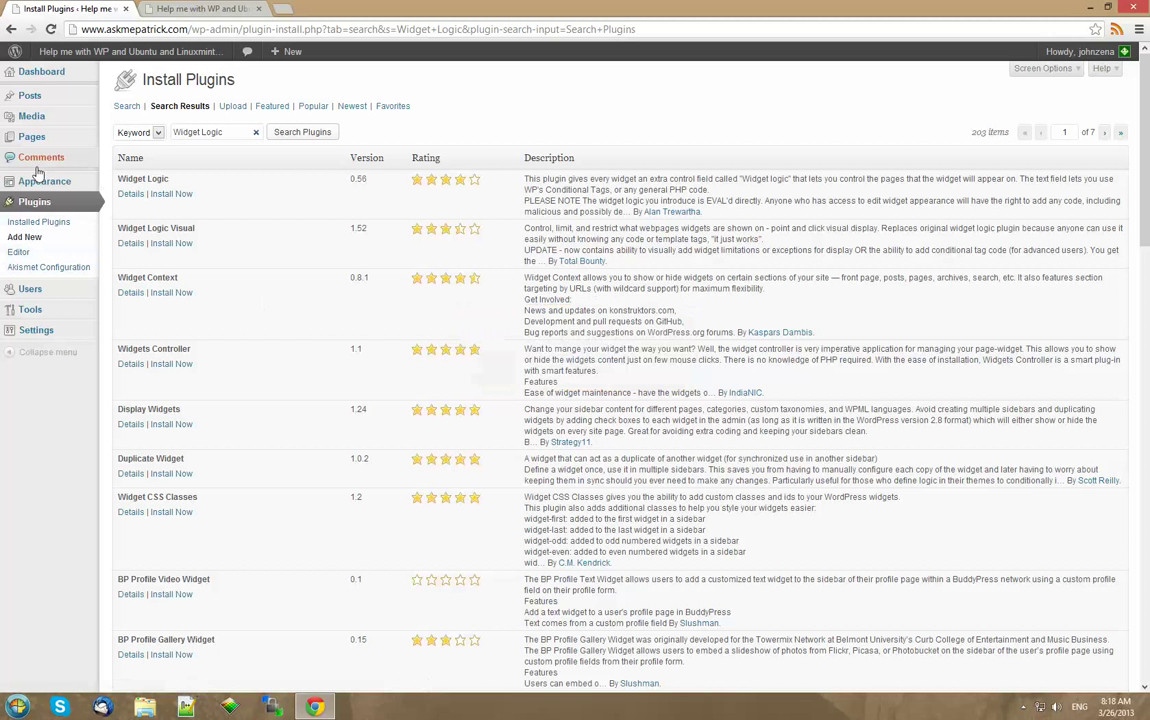
# - Expand the Archives widget in the Main Sidebar on the Widgets page
pyautogui.moveTo(44, 179)
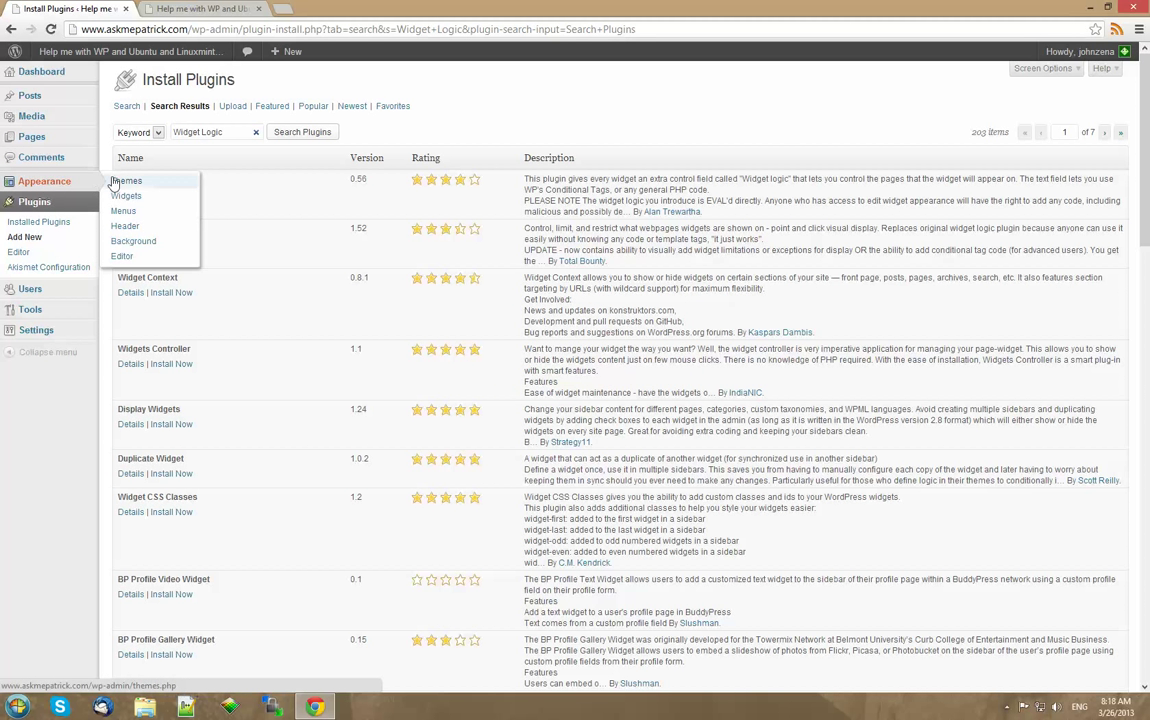
pyautogui.click(124, 196)
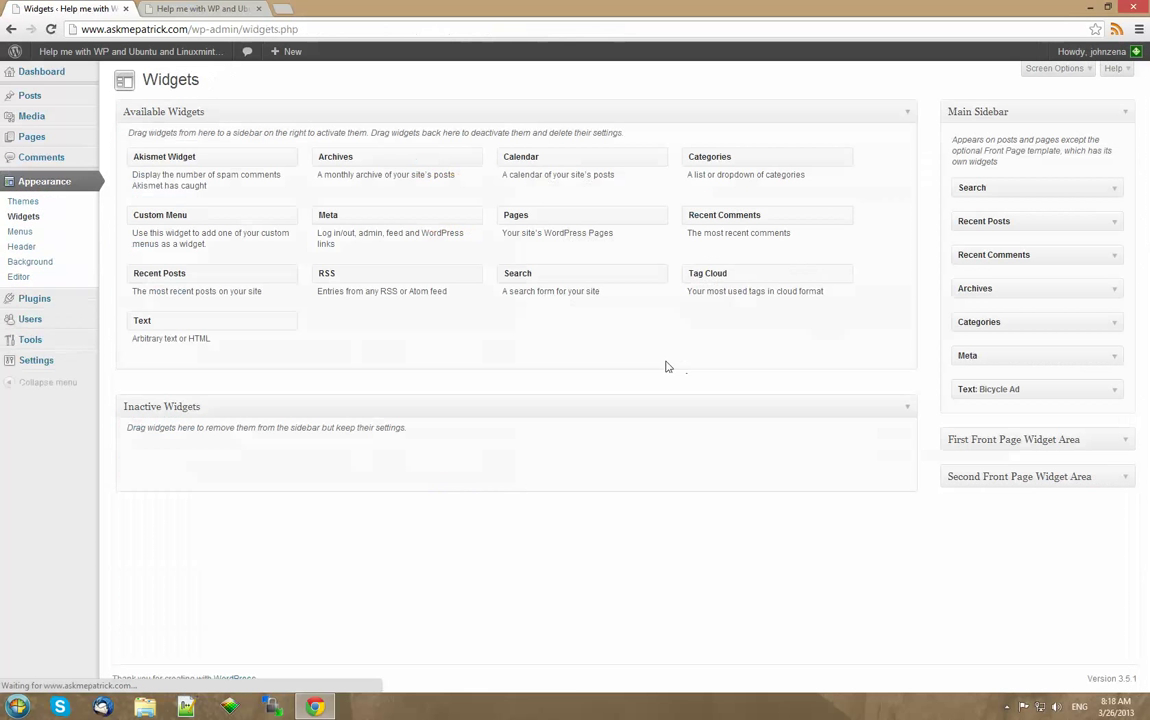
pyautogui.click(1116, 288)
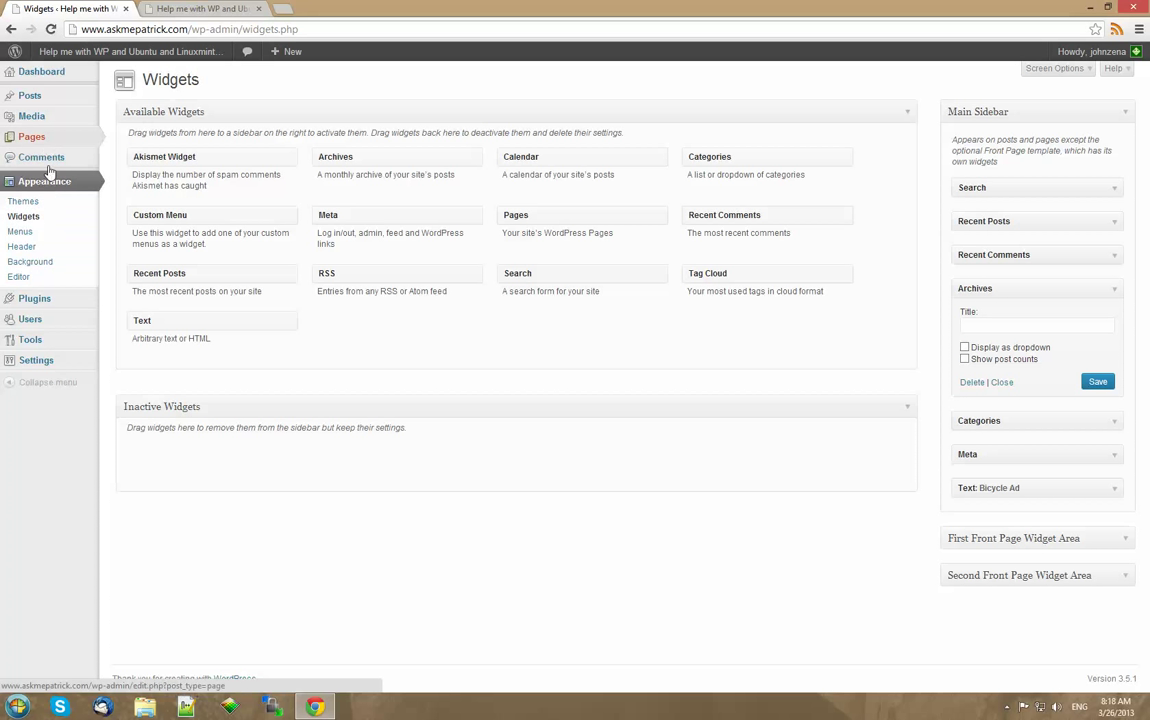
# - Search for Widget Logic, install it, confirm, and activate the plugin
pyautogui.moveTo(72, 298)
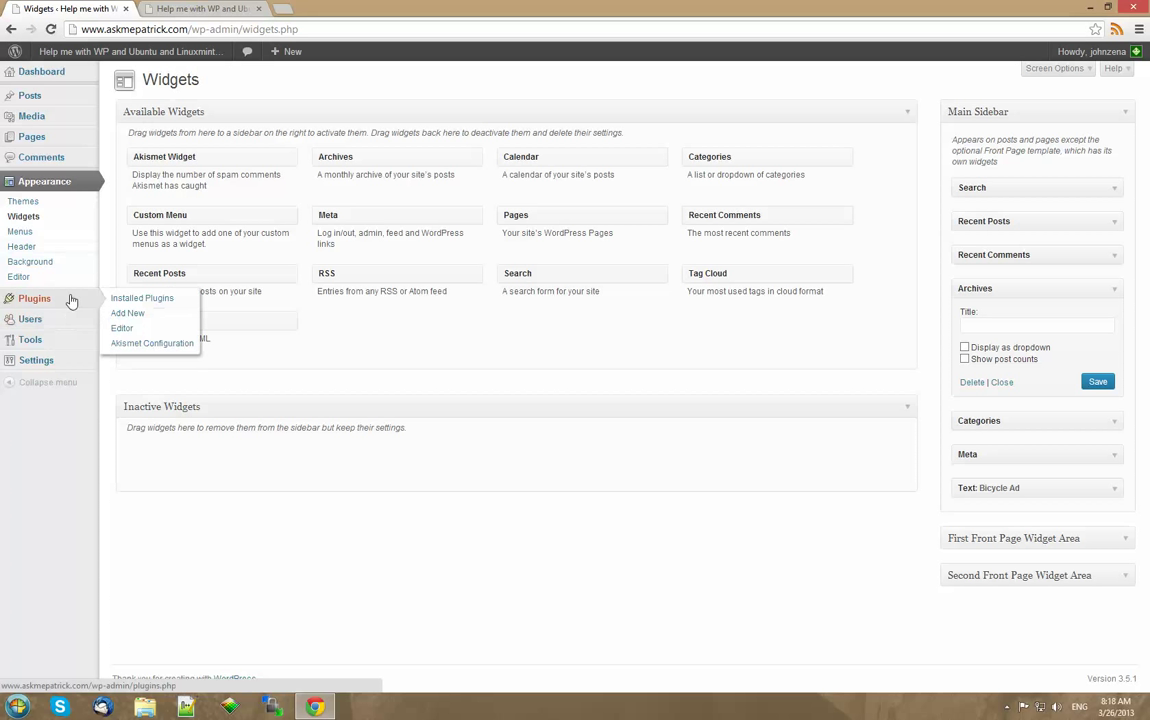
pyautogui.click(140, 313)
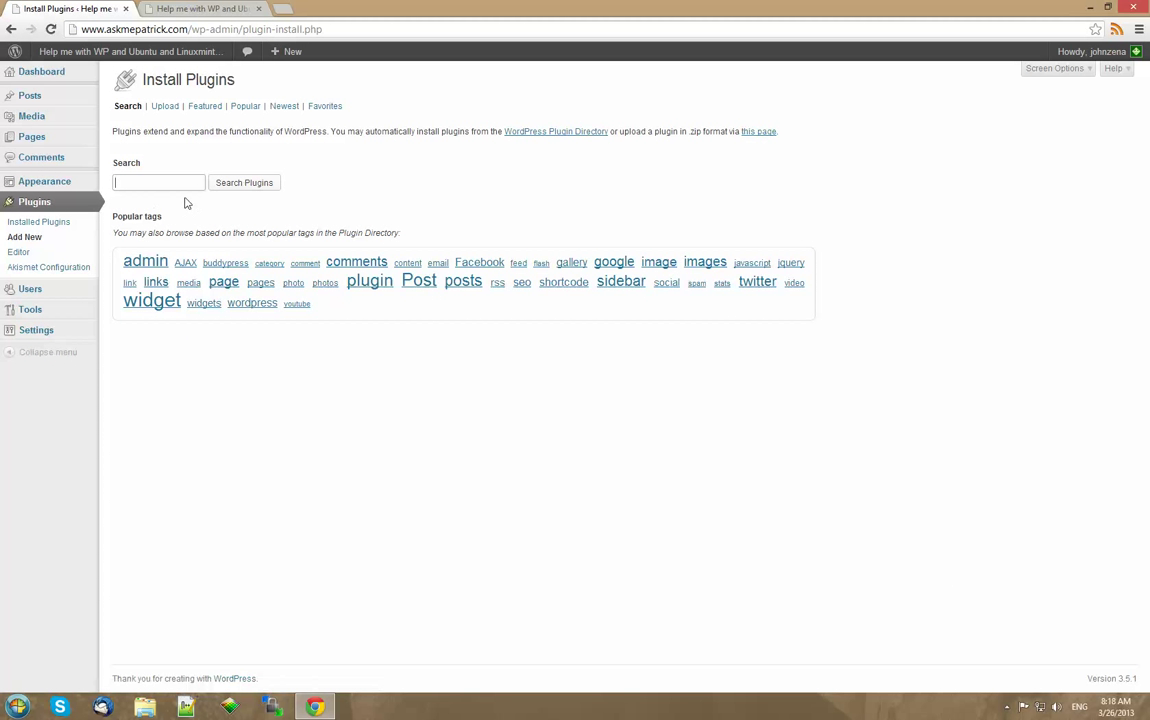
pyautogui.write('Widget Logic')
pyautogui.press('Return')
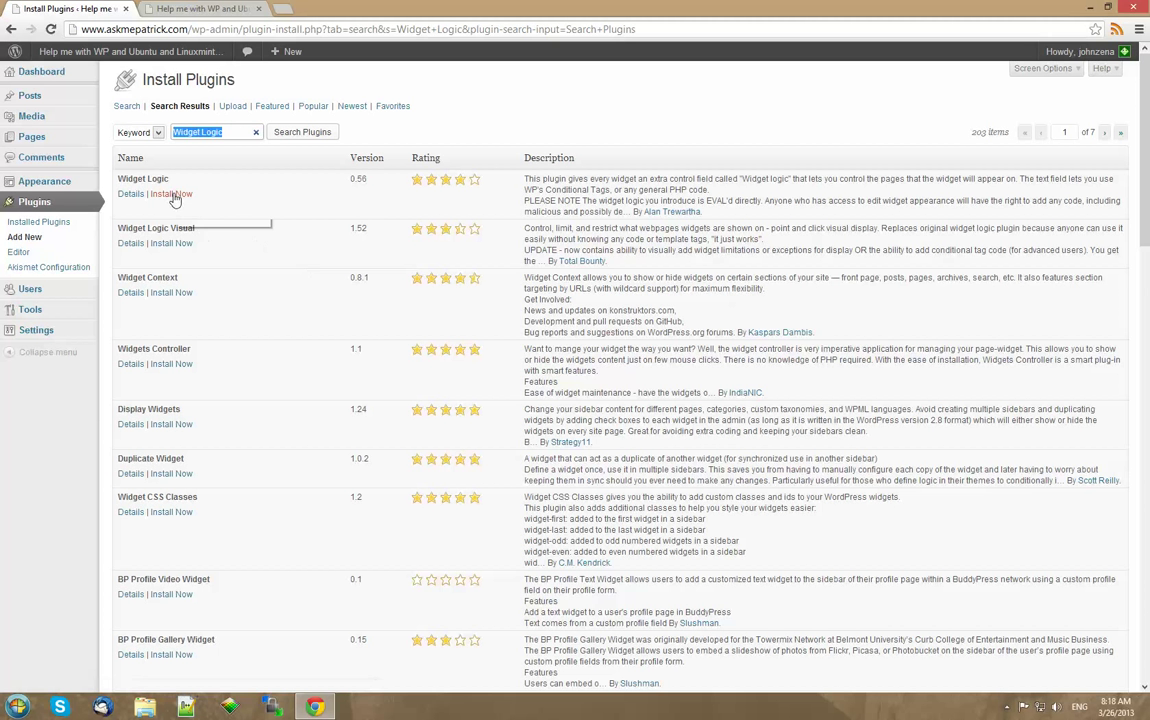
pyautogui.click(171, 194)
pyautogui.click(592, 370)
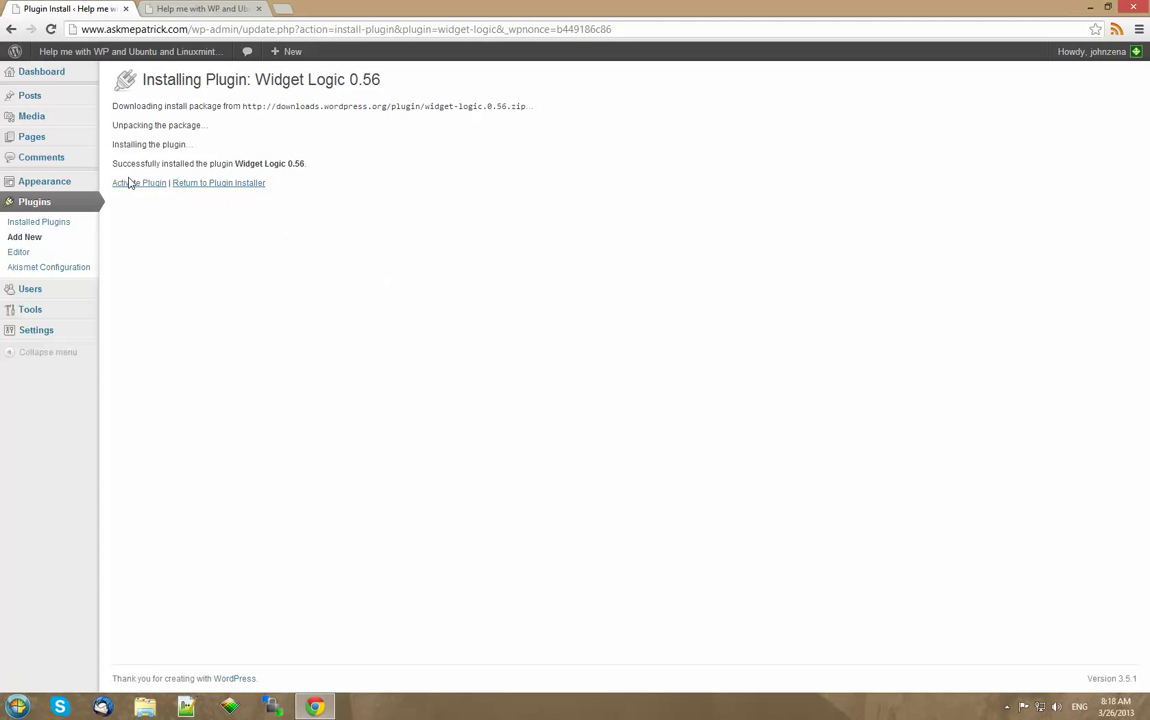
pyautogui.click(131, 184)
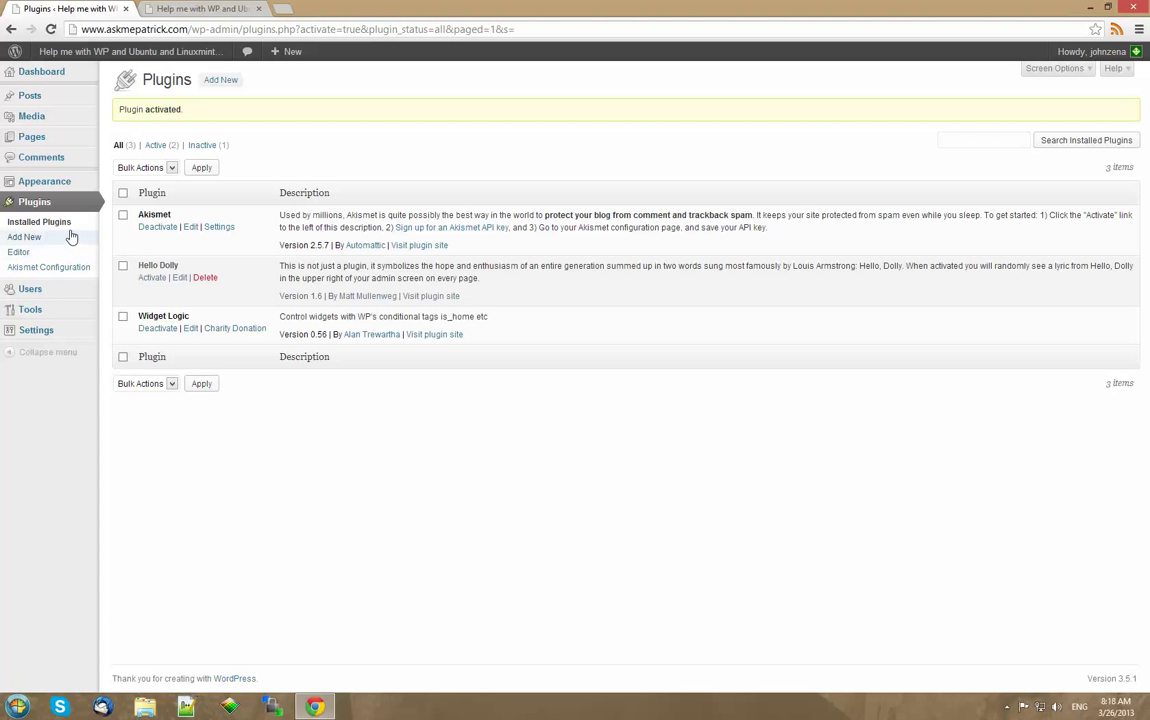
# - Expand the Recent Comments and Archives widgets to see their new Widget logic field
pyautogui.moveTo(30, 181)
pyautogui.click(127, 199)
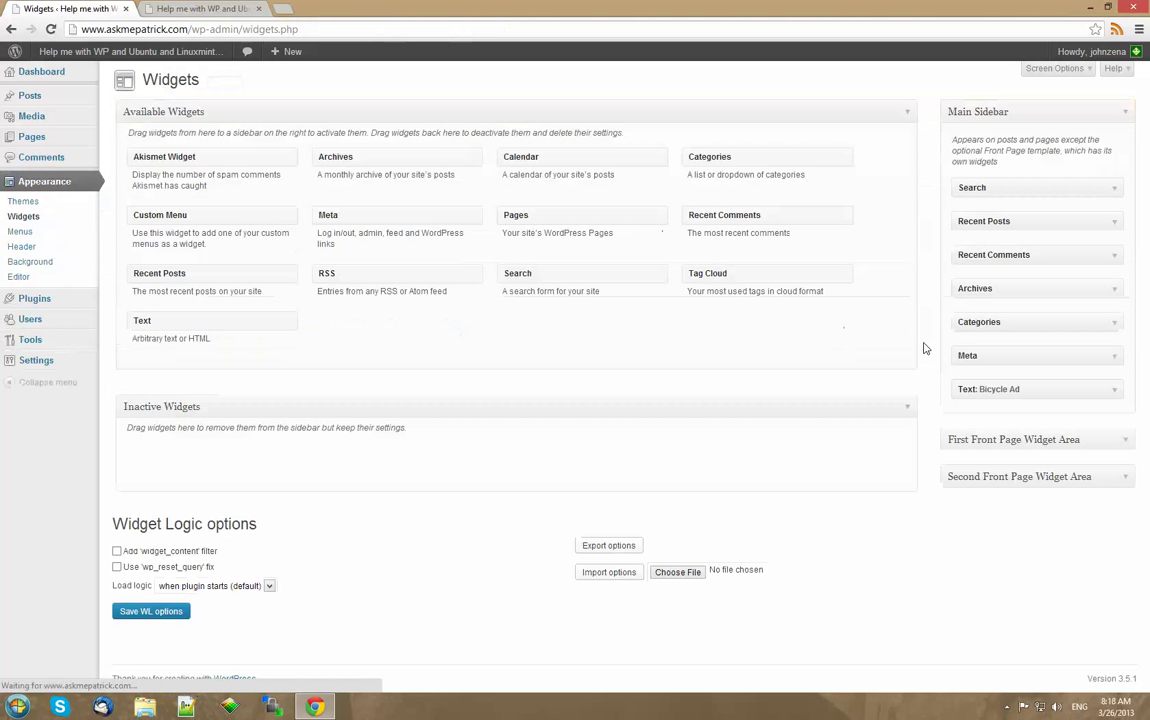
pyautogui.click(1116, 256)
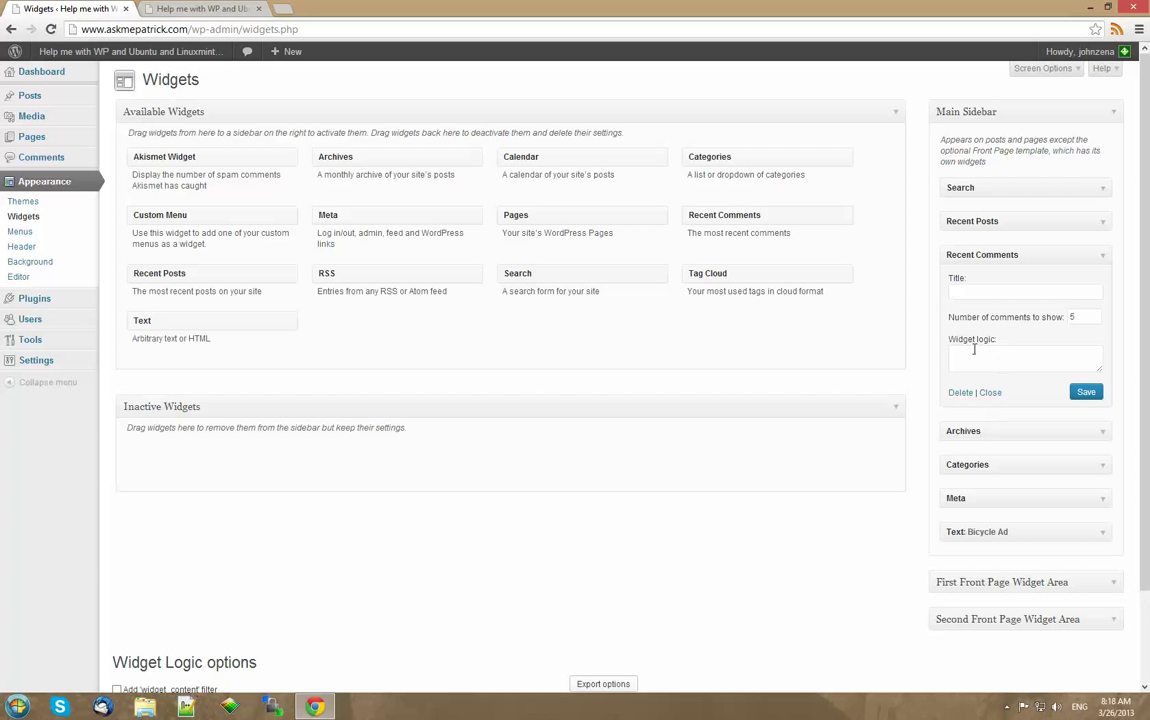
pyautogui.click(1100, 432)
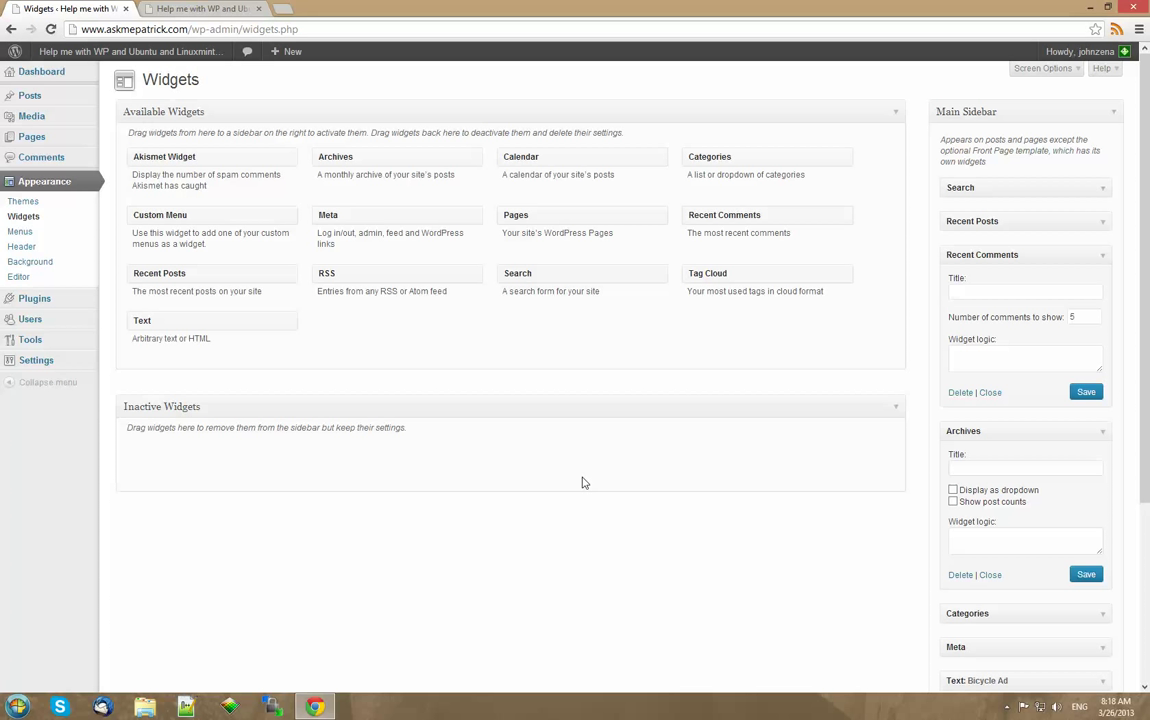
pyautogui.click(52, 96)
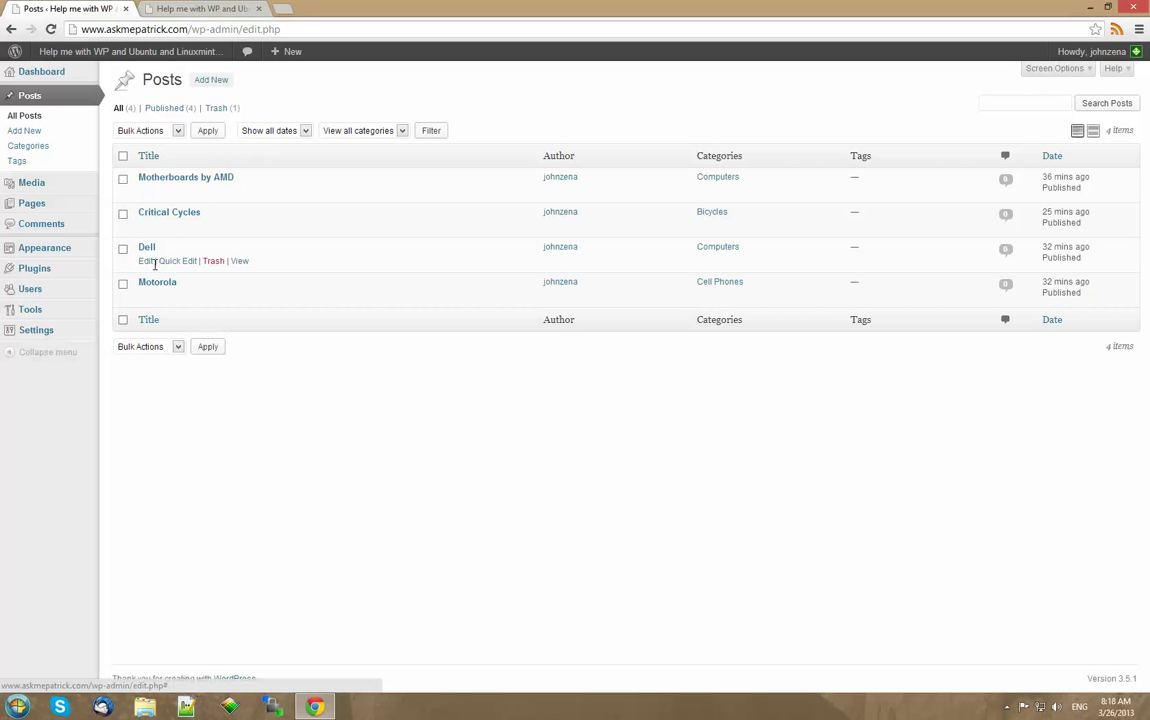
pyautogui.click(22, 148)
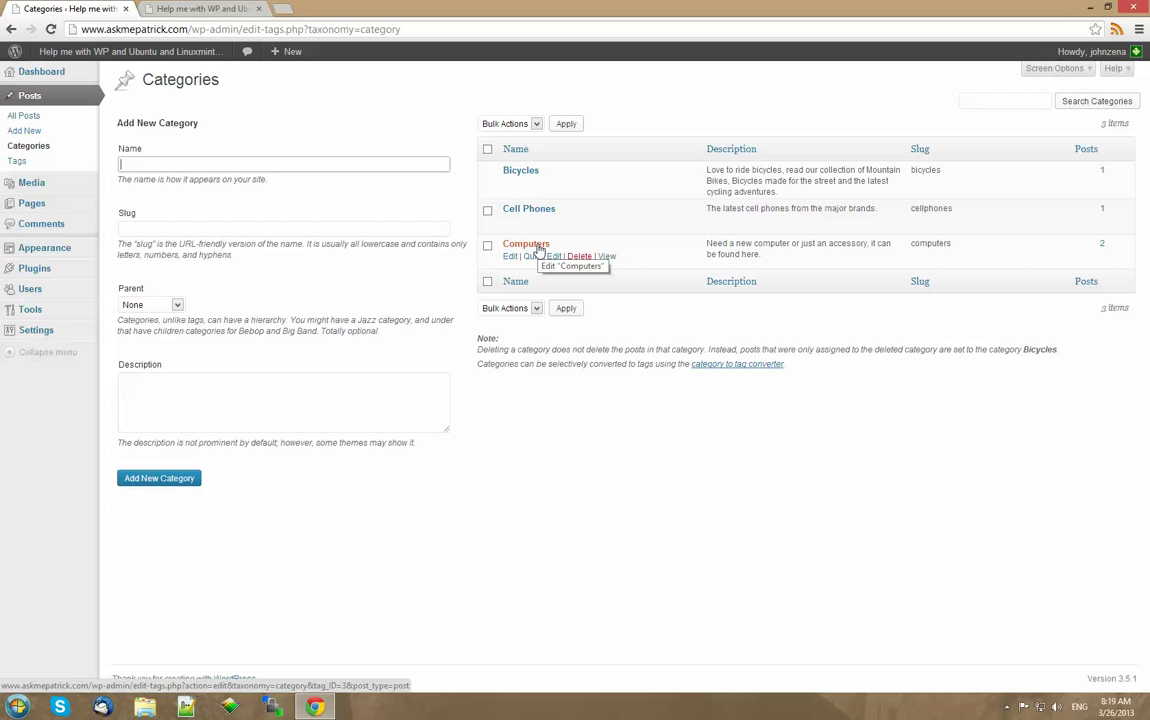
pyautogui.click(21, 116)
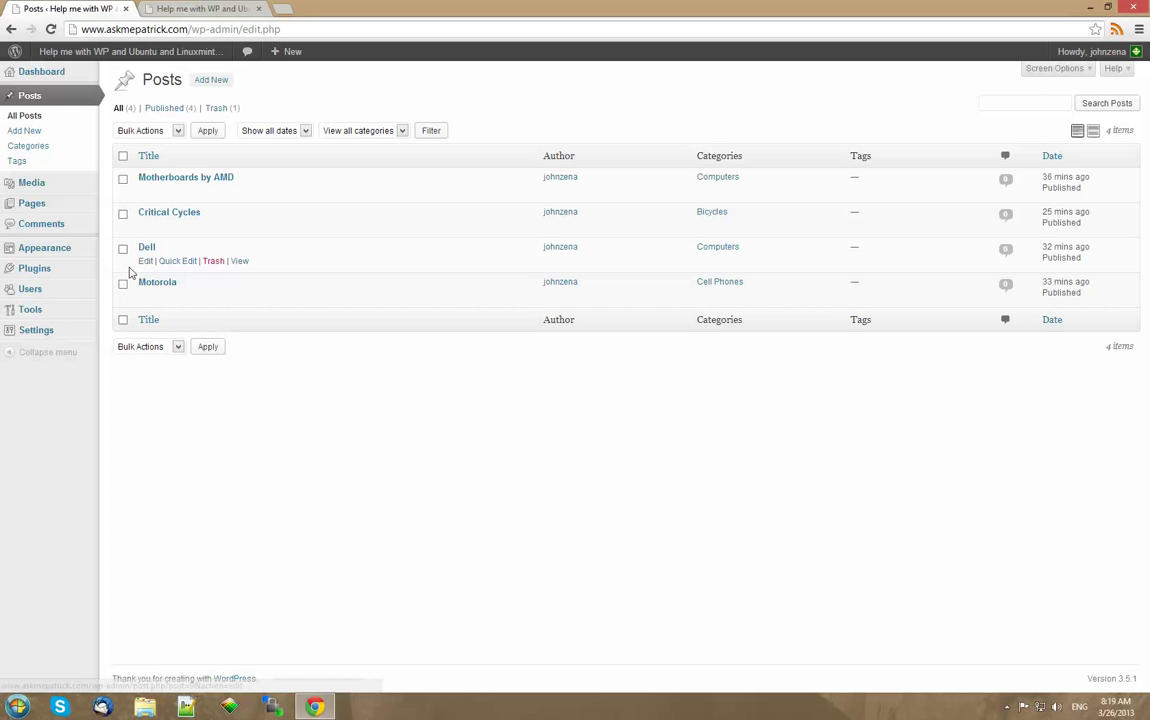
pyautogui.moveTo(37, 274)
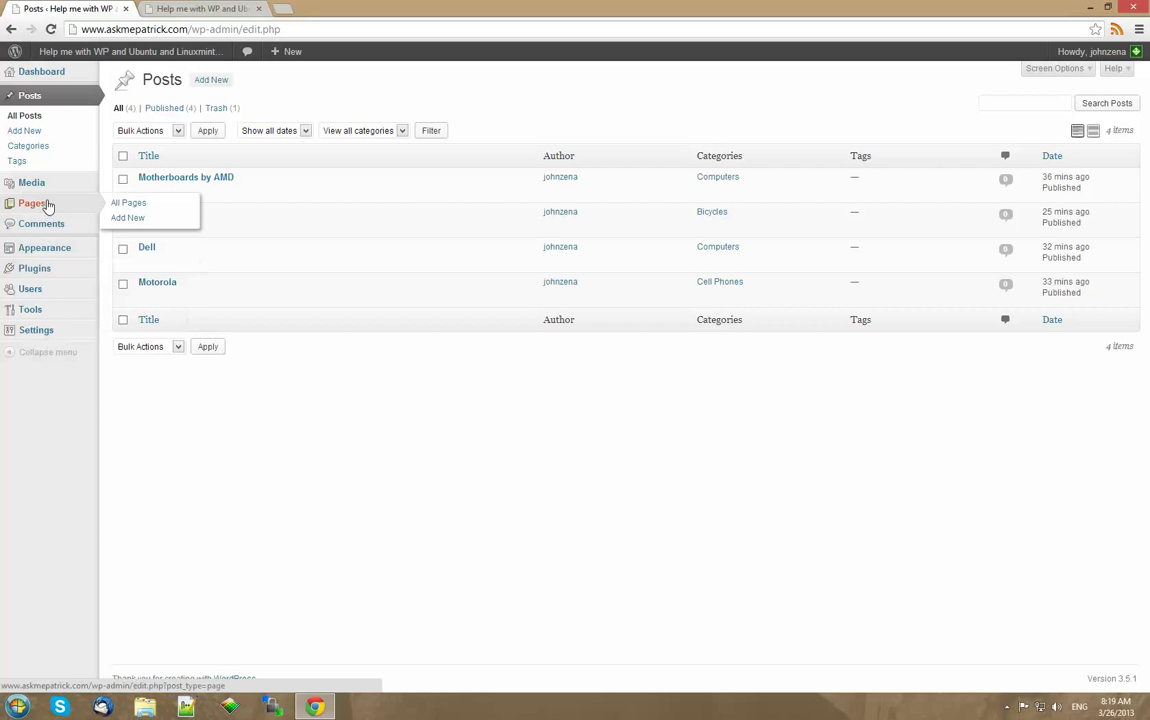
pyautogui.moveTo(72, 255)
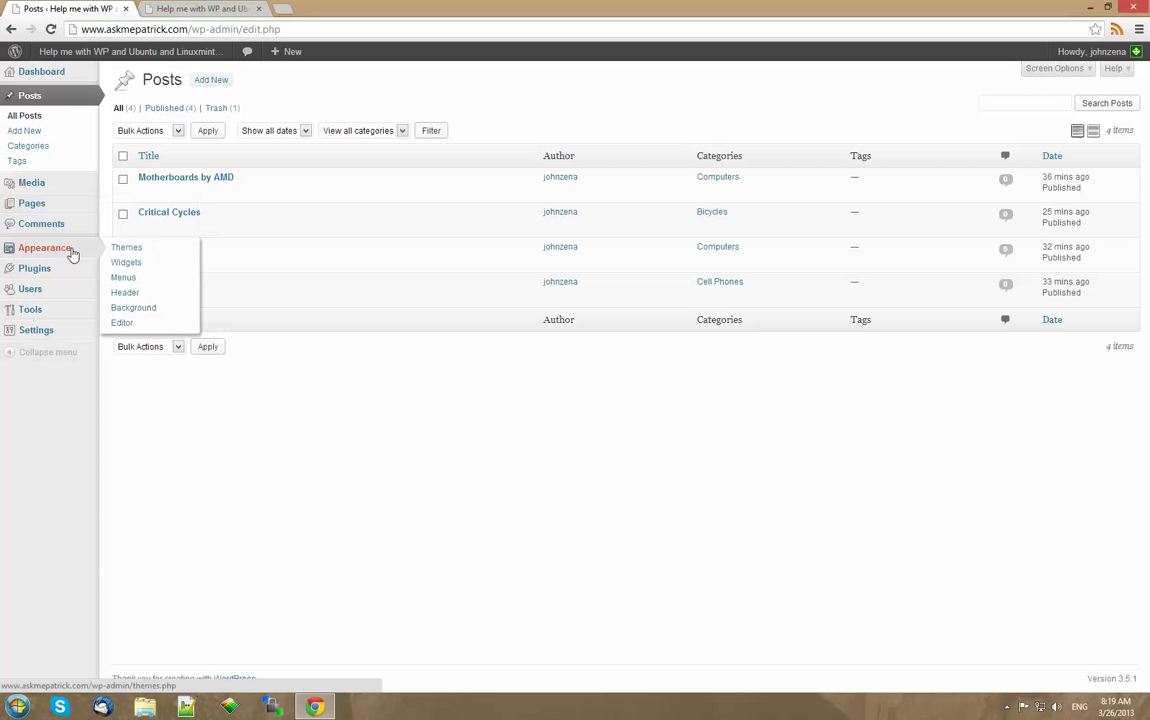
# - Expand the Bicycle Ad text widget on the Widgets page for editing
pyautogui.click(142, 266)
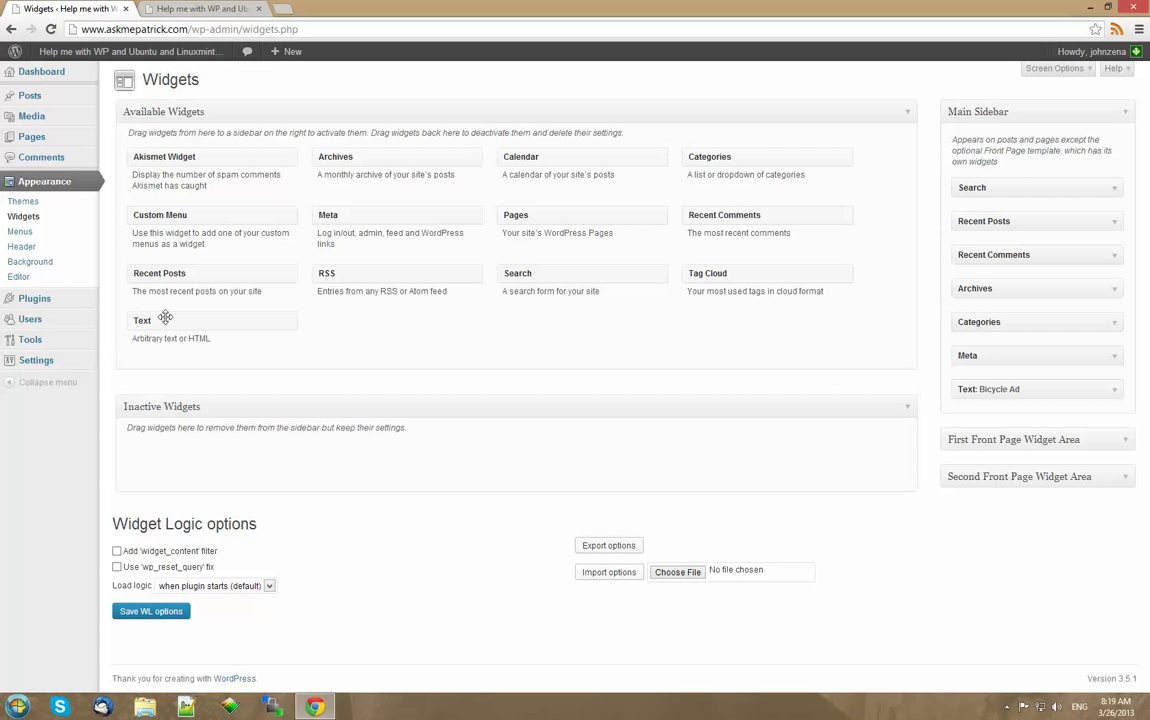
pyautogui.click(1116, 390)
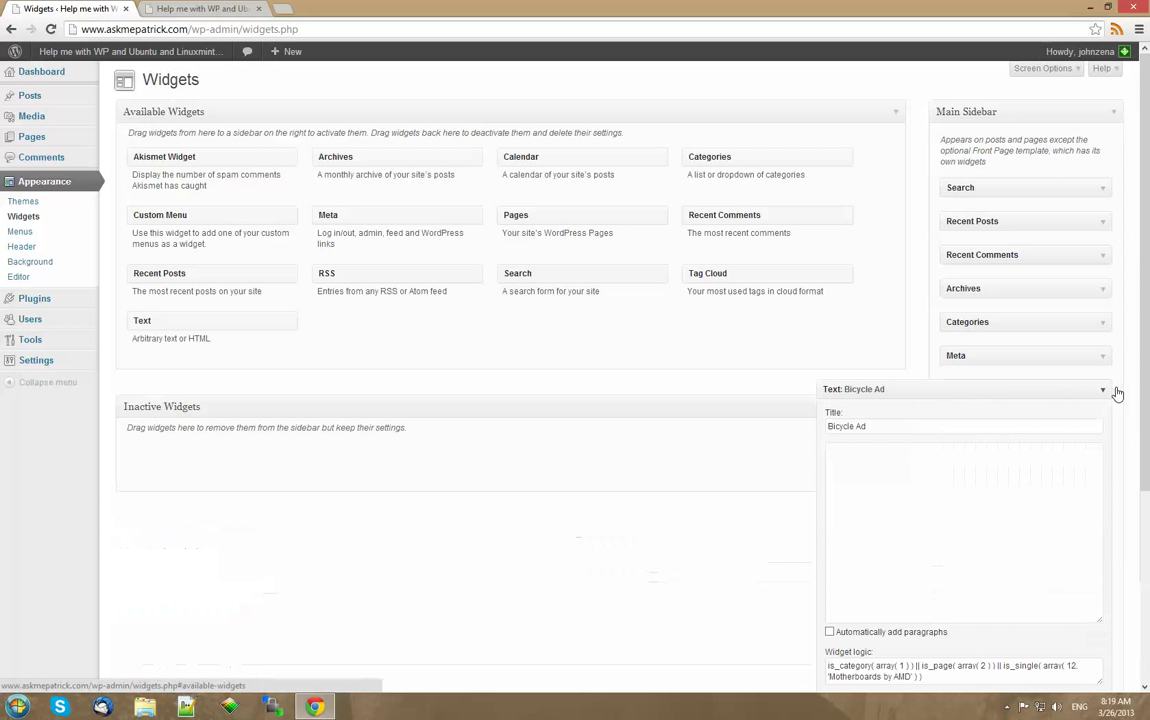
pyautogui.click(955, 473)
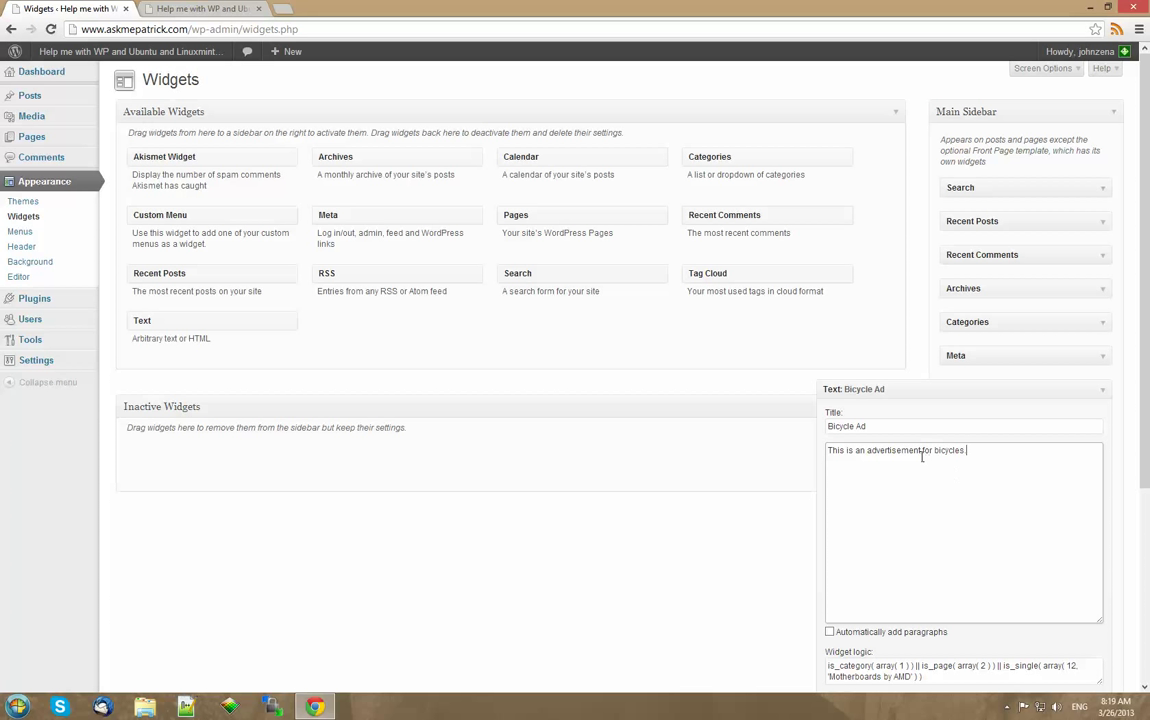
# - Delete Bicycle Ad's widget logic expression, save, and check the front page
pyautogui.scroll(-2, 921, 457)
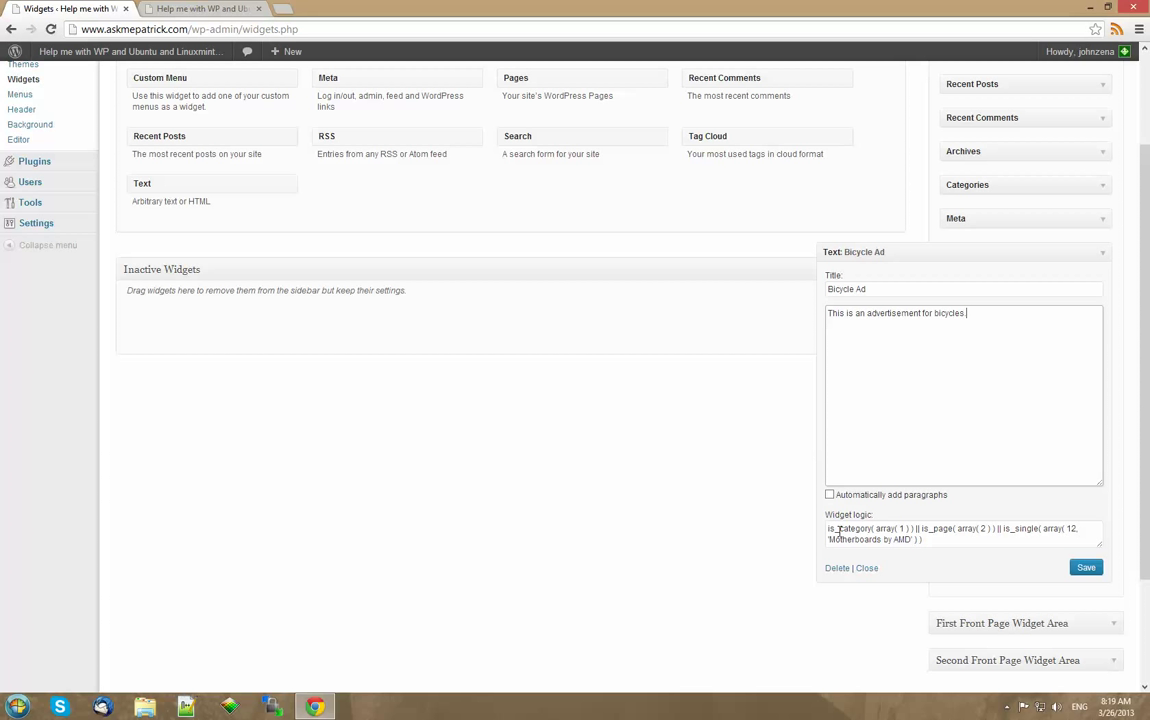
pyautogui.moveTo(828, 530); pyautogui.dragTo(939, 543)
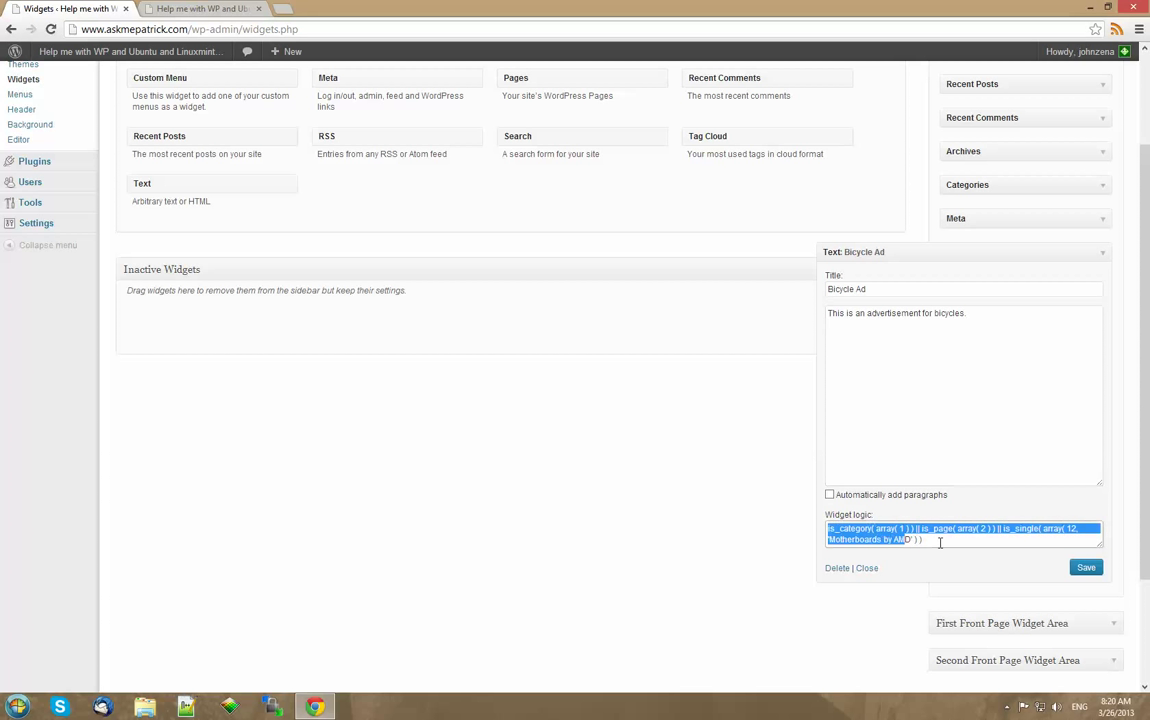
pyautogui.press('BackSpace')
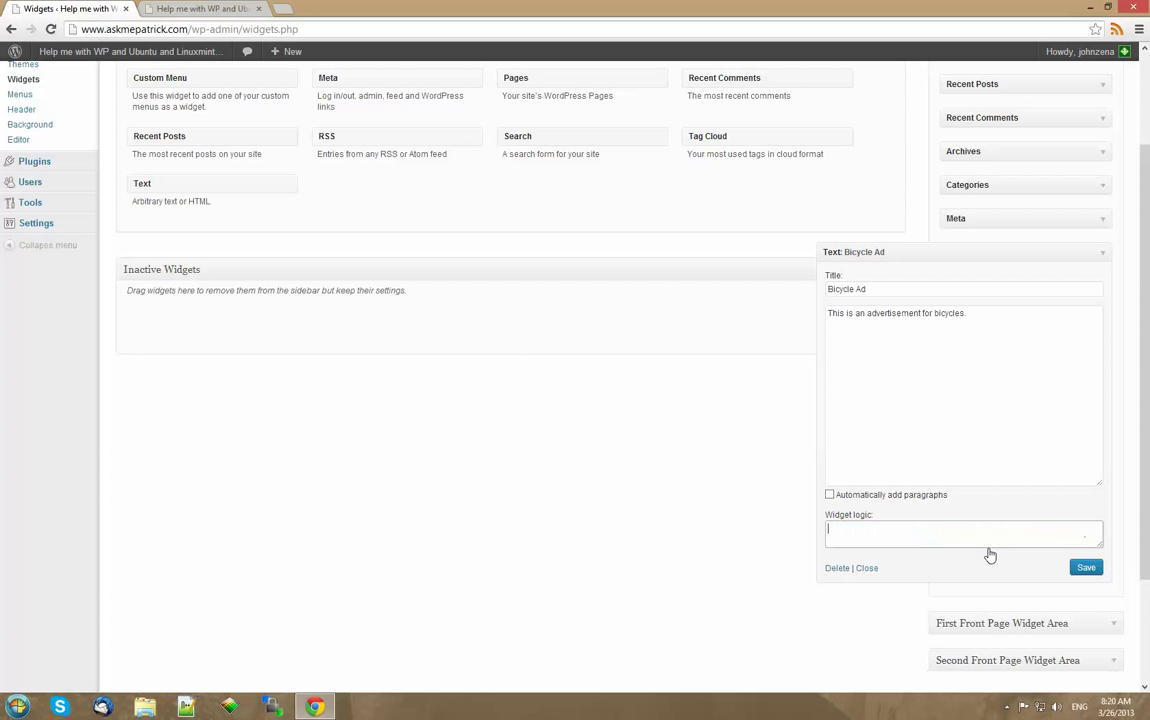
pyautogui.click(1086, 567)
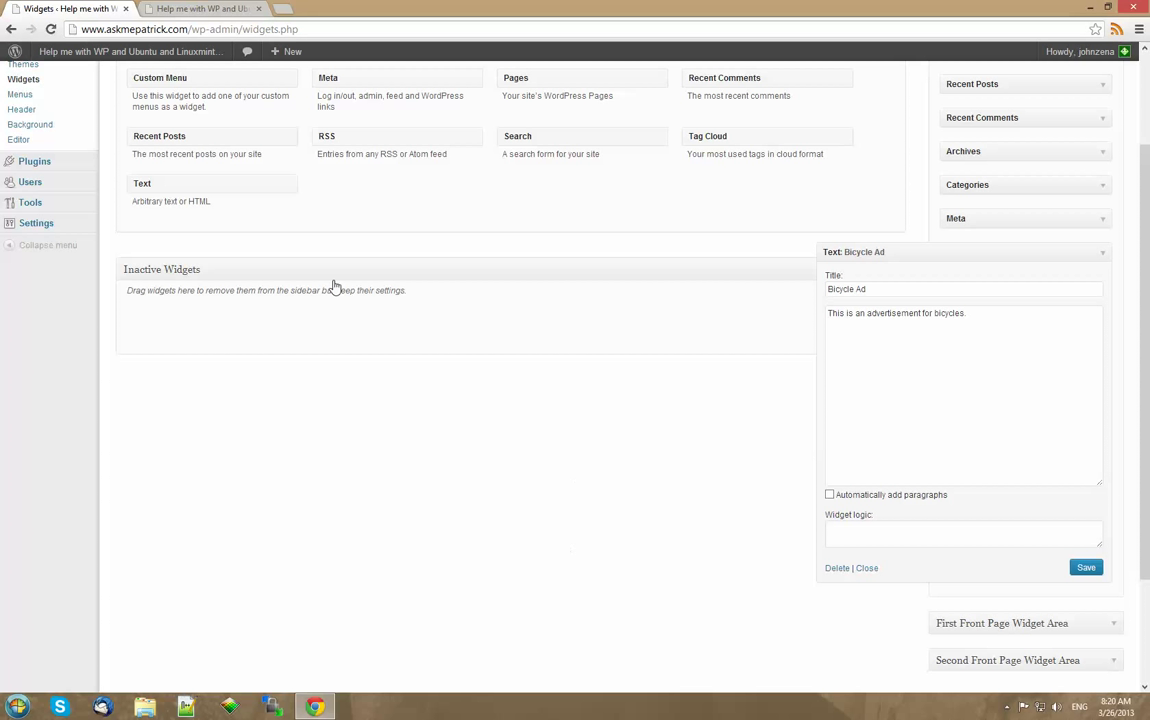
pyautogui.click(160, 9)
pyautogui.click(66, 9)
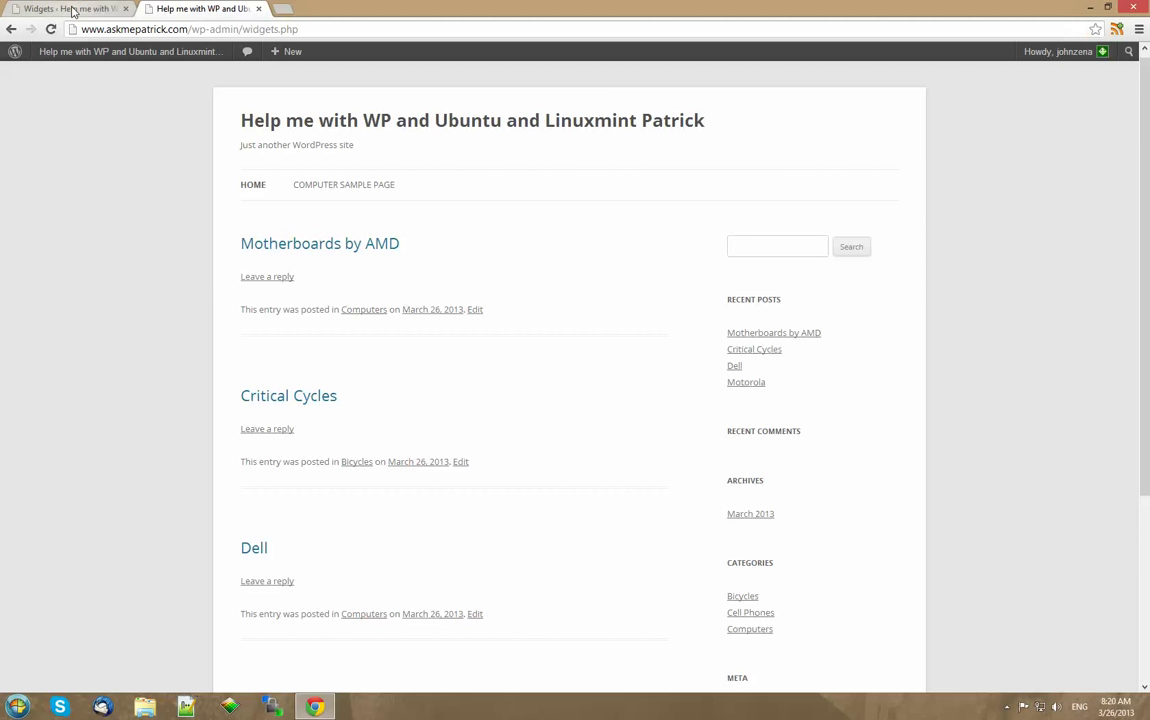
pyautogui.click(186, 707)
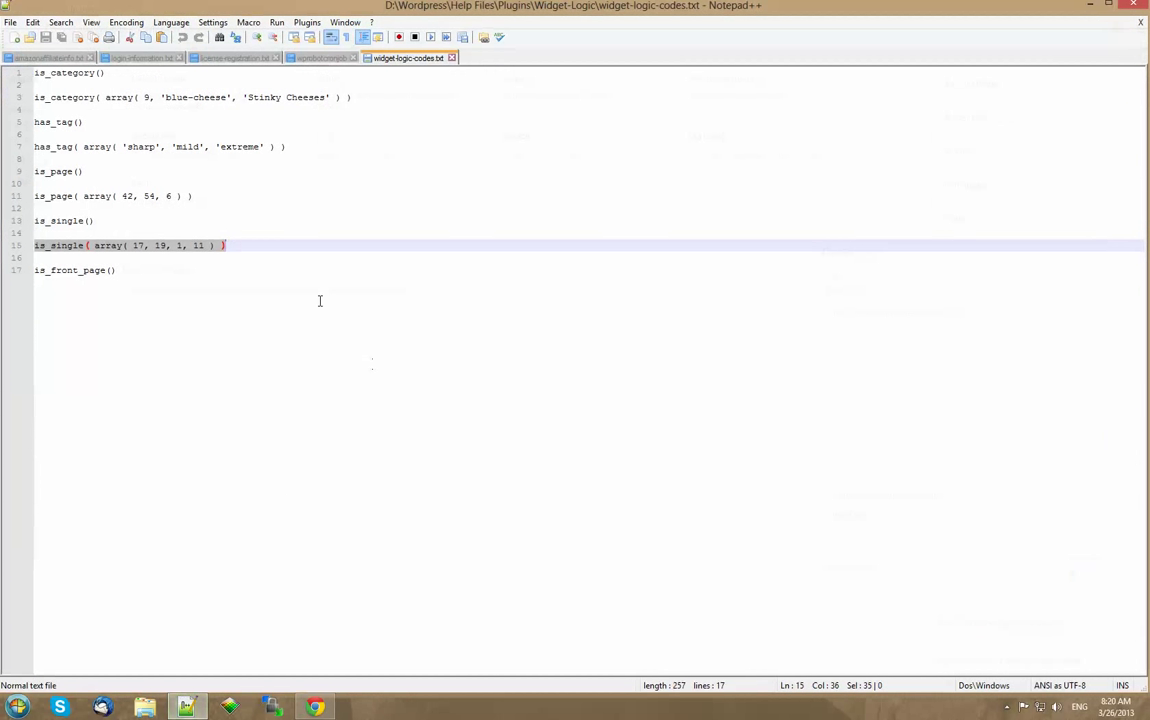
pyautogui.click(321, 244)
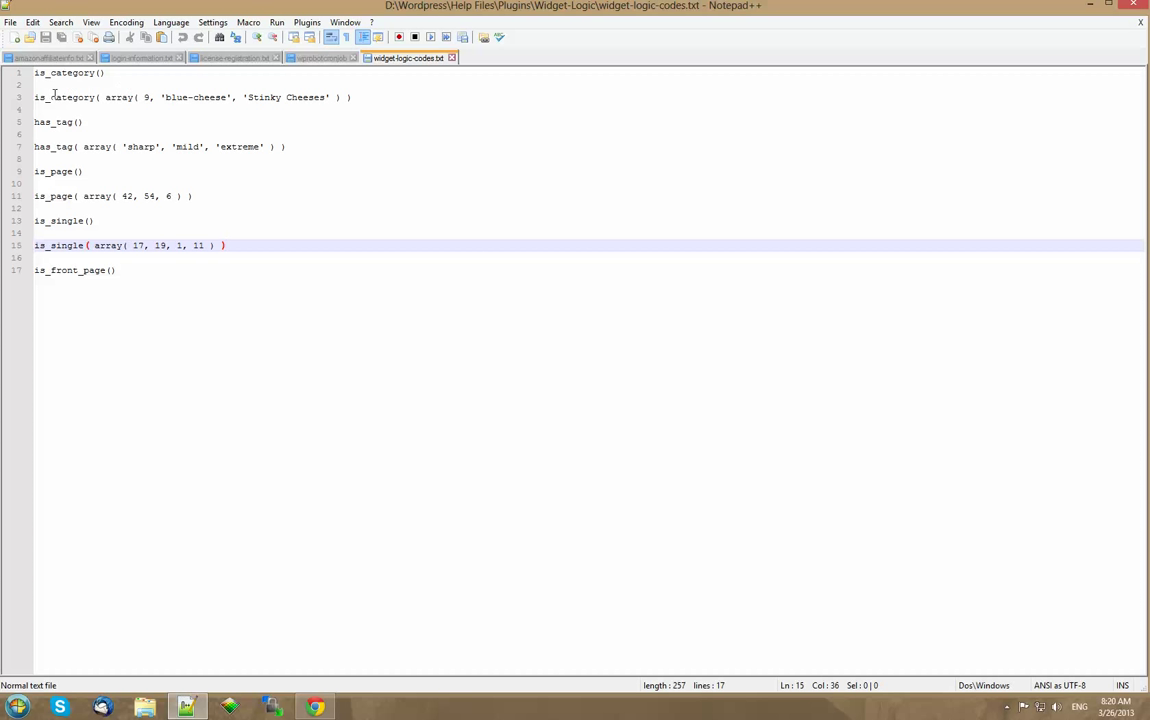
# - Copy the line 3 is_category example and paste it onto a new line 19
pyautogui.moveTo(35, 95); pyautogui.dragTo(350, 97)
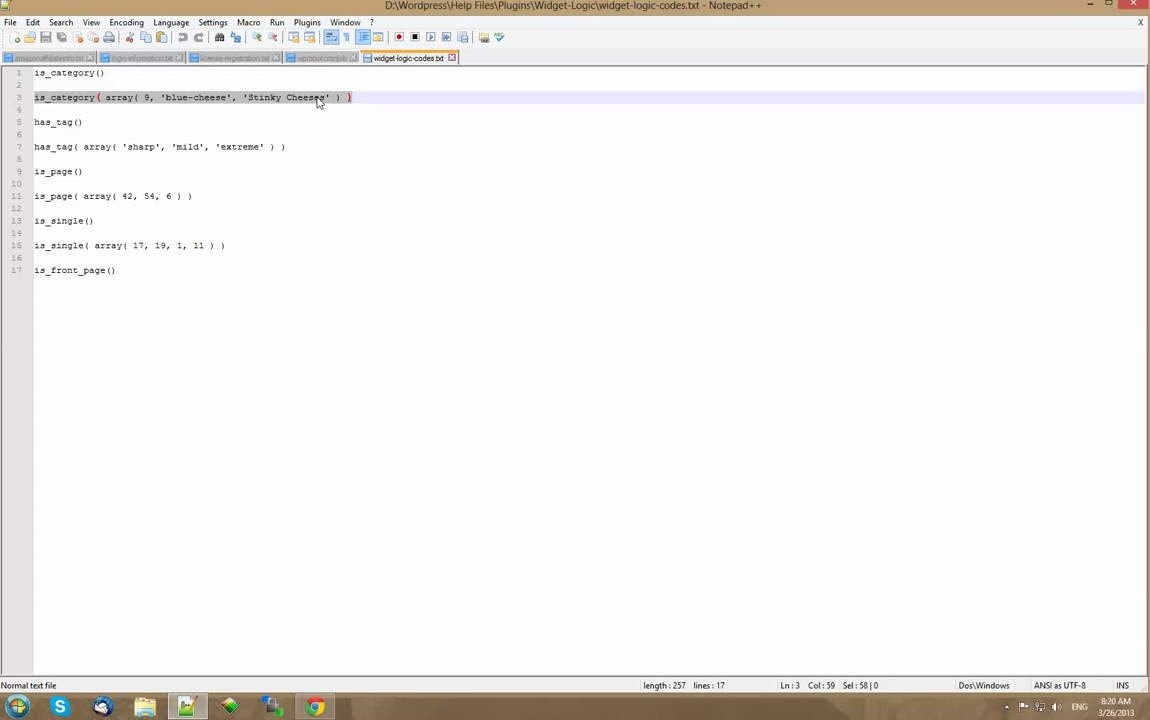
pyautogui.rightClick(317, 99)
pyautogui.click(335, 116)
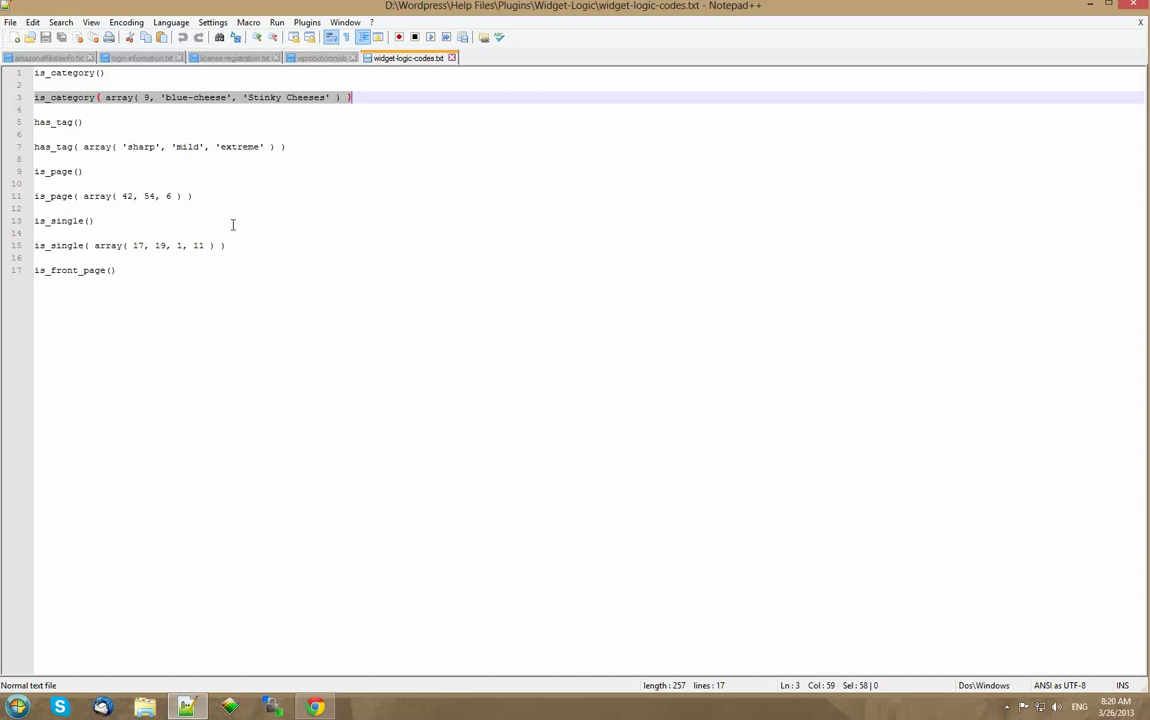
pyautogui.click(200, 267)
pyautogui.press('Return')
pyautogui.press('Return')
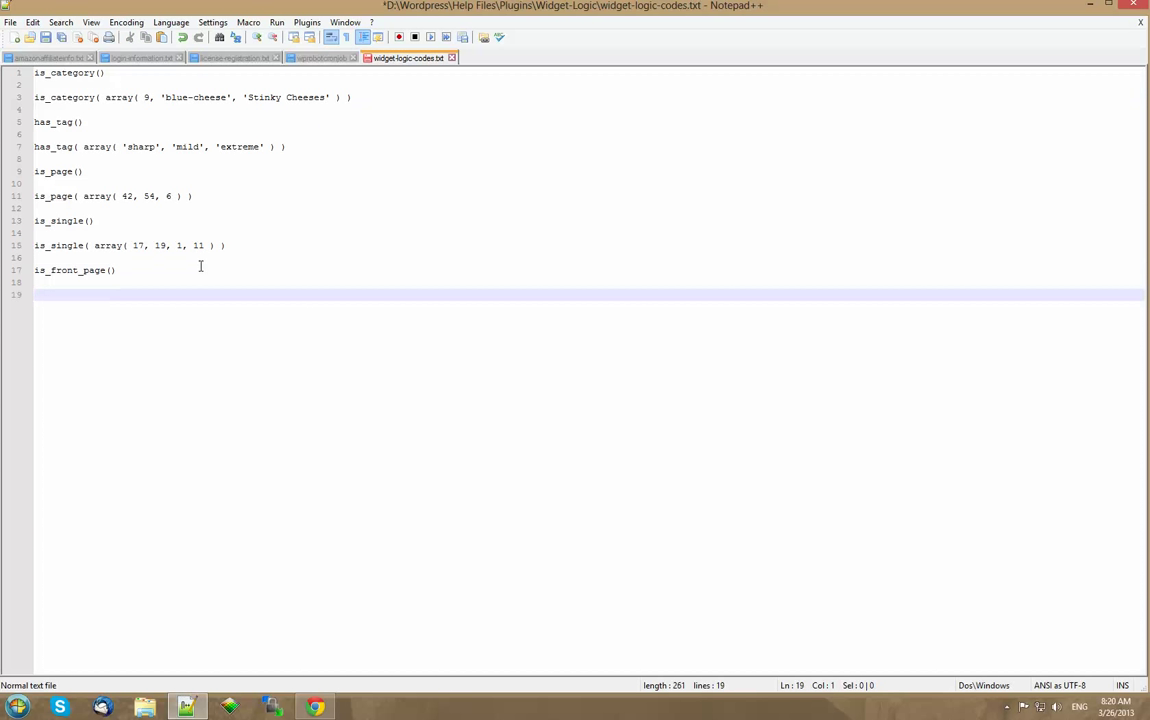
pyautogui.hotkey('ctrl', 'v')
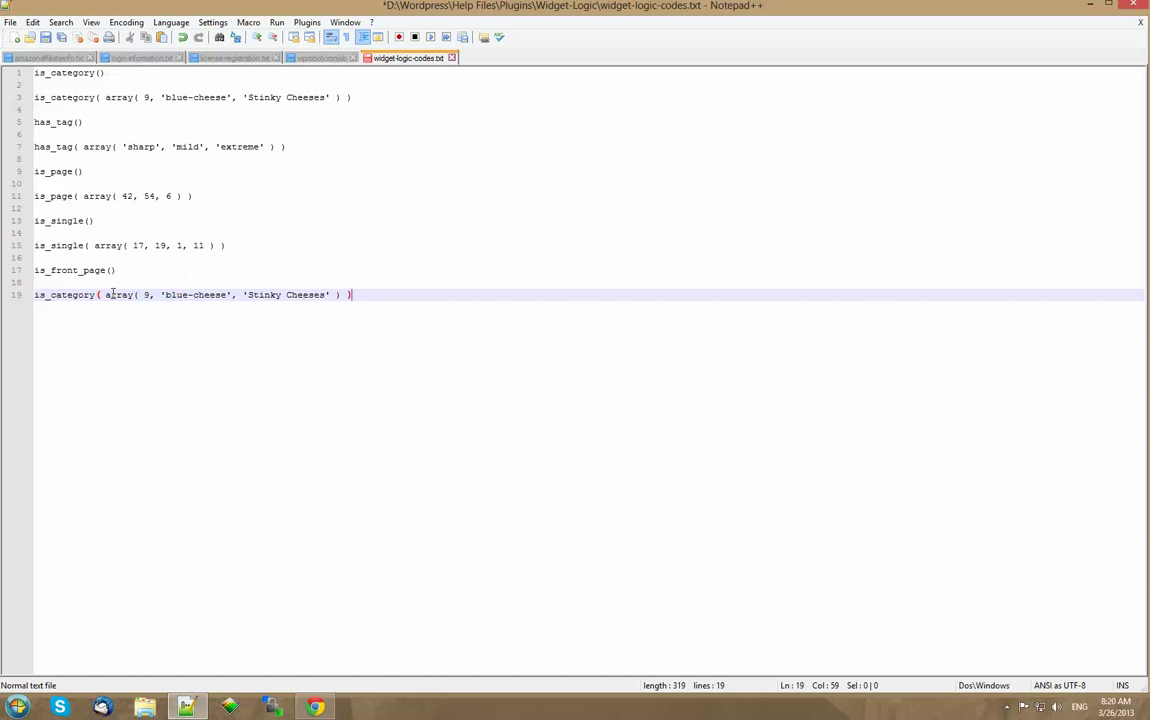
# - Rewrite line 19's arguments so it reads is_category( array() )
pyautogui.moveTo(100, 294); pyautogui.dragTo(336, 294)
pyautogui.press('Delete')
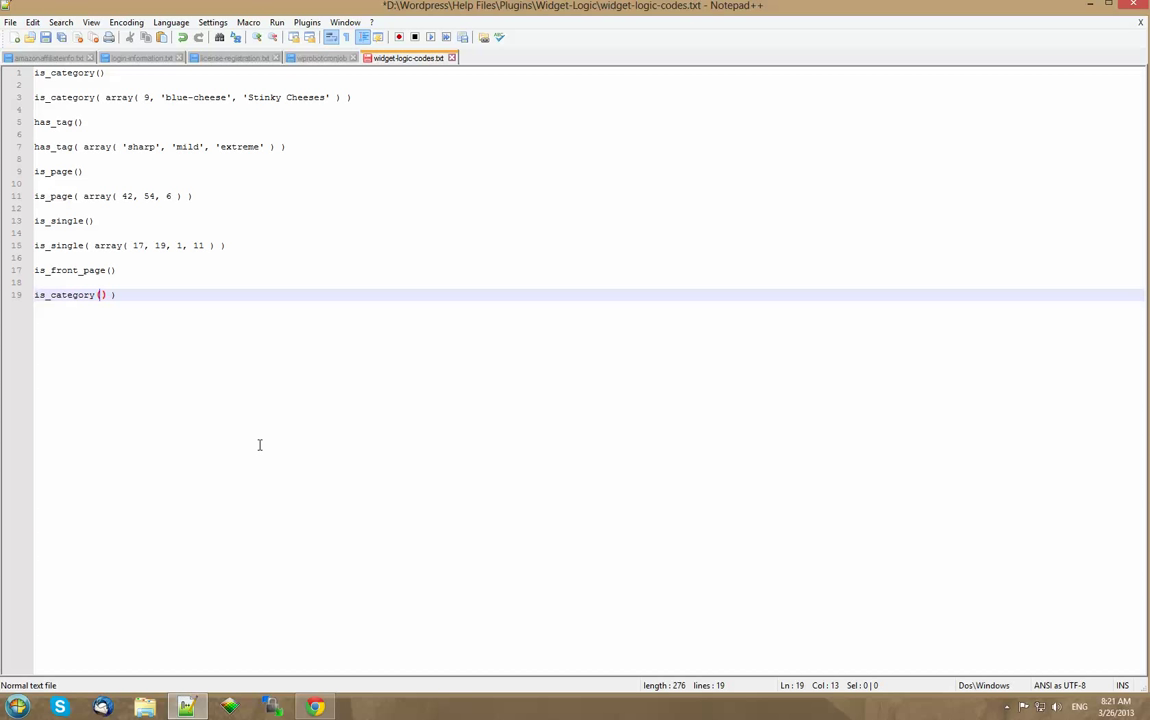
pyautogui.write('array')
pyautogui.write('(')
# - Copy the Stinky Cheeses is_category example from line 3 again and return to WordPress
pyautogui.moveTo(35, 96); pyautogui.dragTo(349, 97)
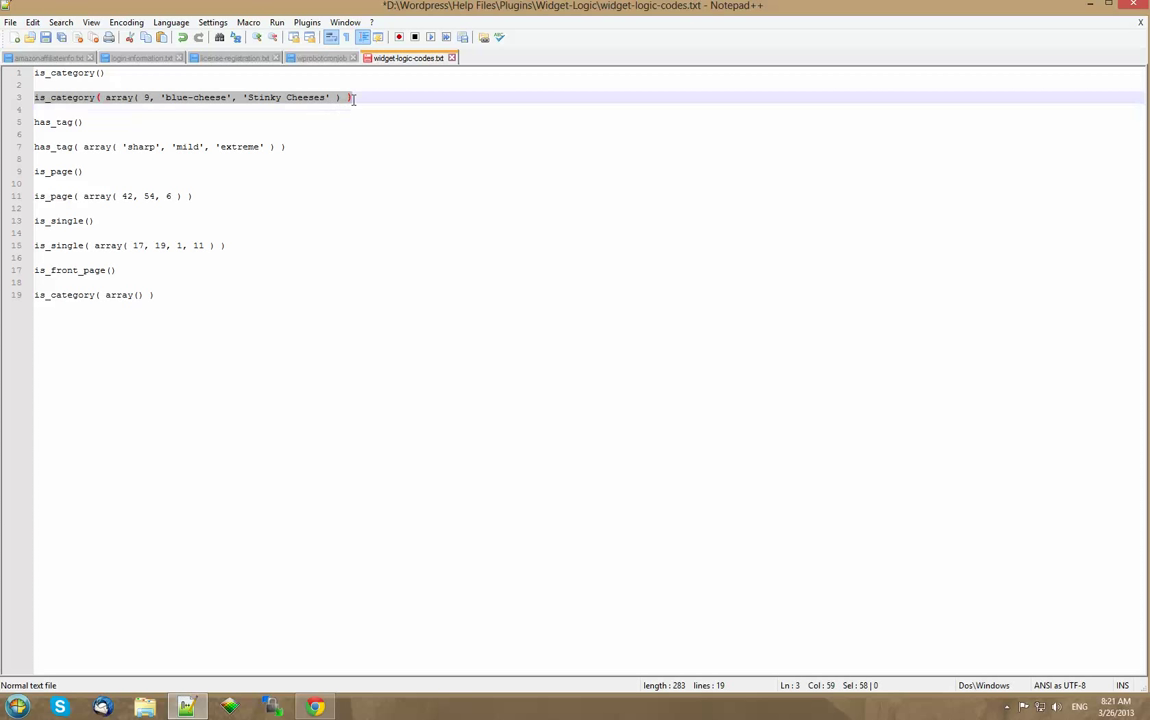
pyautogui.rightClick(286, 101)
pyautogui.click(300, 119)
pyautogui.click(333, 708)
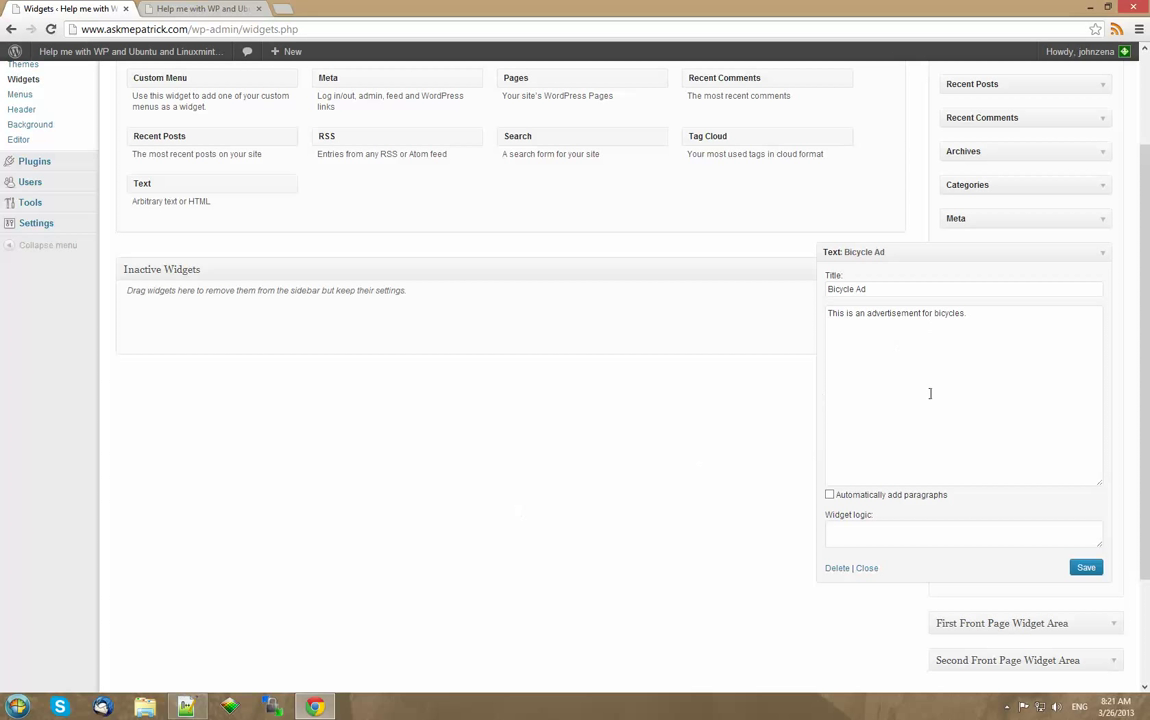
# - Paste is_category( array( 9, 'blue-cheese', 'Stinky Cheeses' ) ) into Bicycle Ad's Widget logic field
pyautogui.click(906, 539)
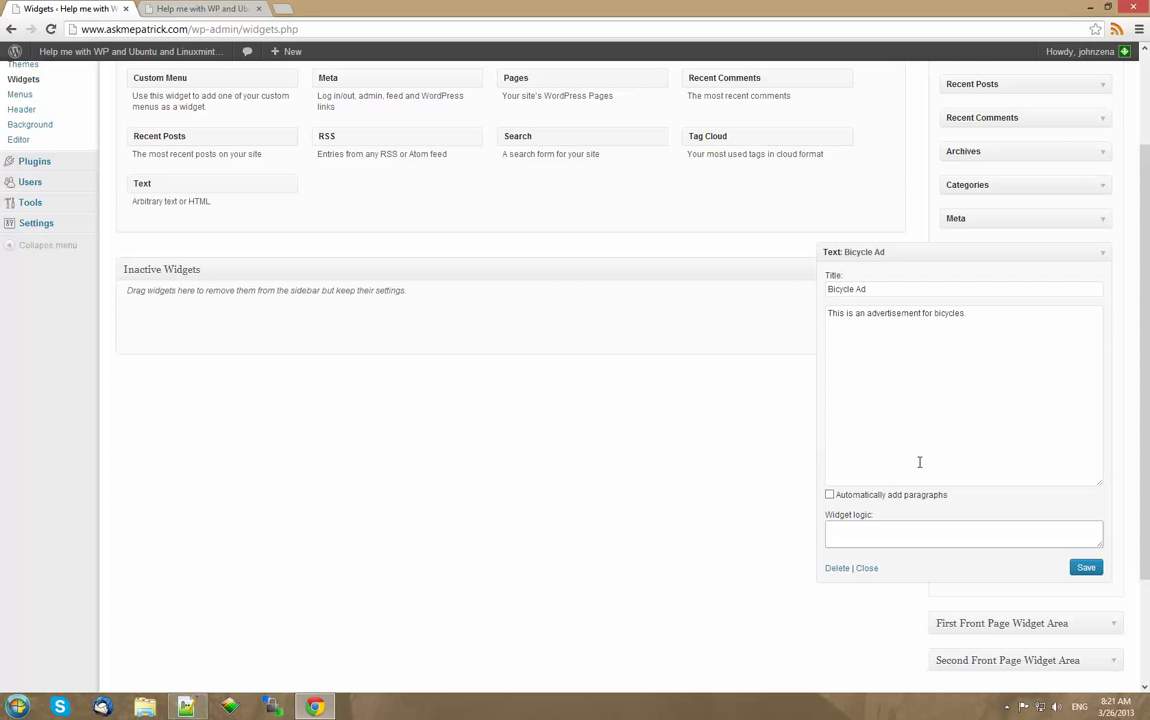
pyautogui.hotkey('ctrl', 'v')
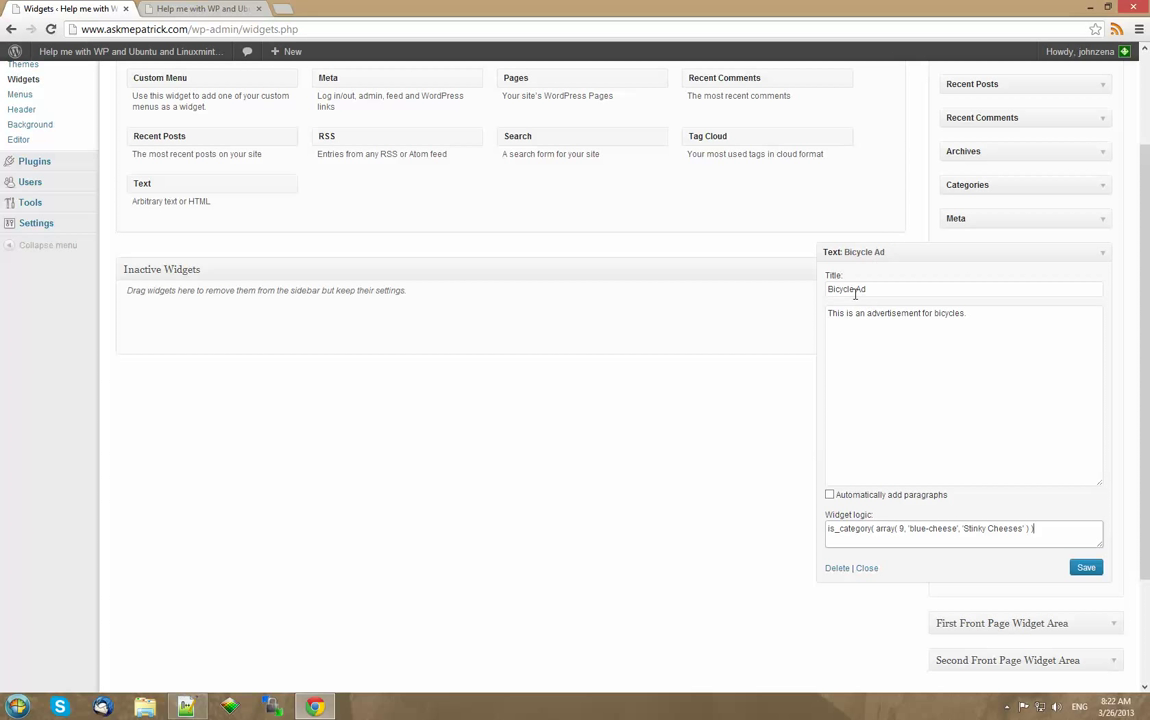
pyautogui.click(203, 10)
# - Look up the Bicycles category in the Posts > Categories list via the Dashboard
pyautogui.moveTo(88, 55)
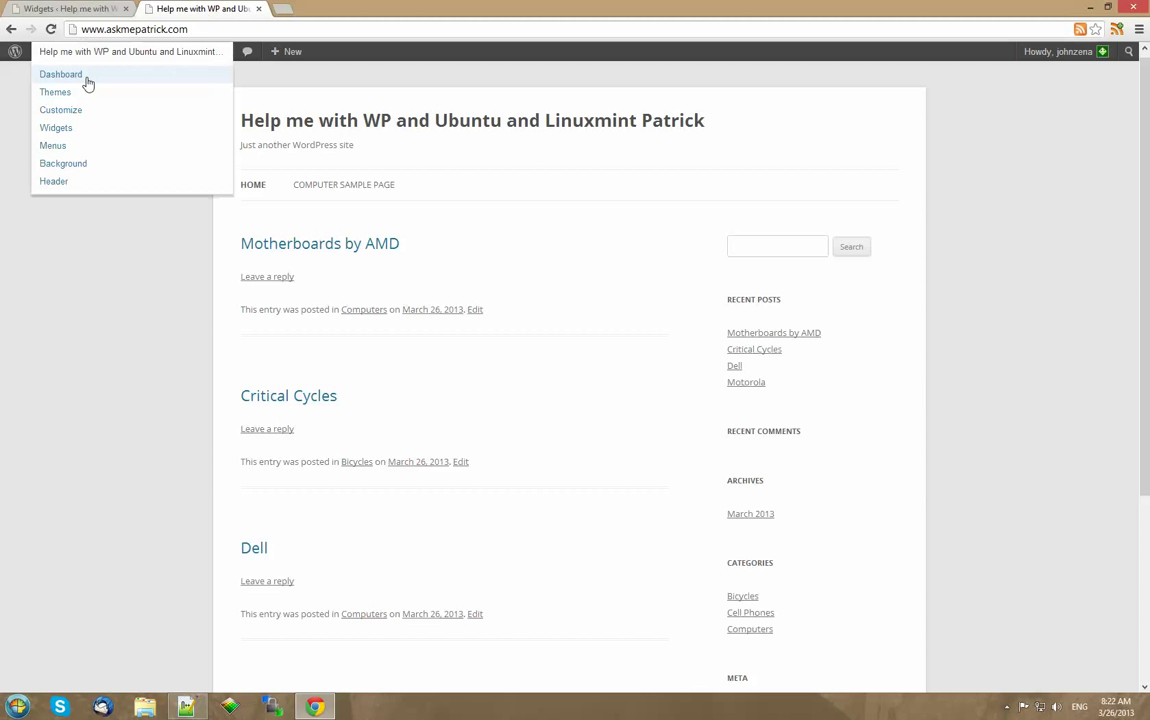
pyautogui.click(83, 77)
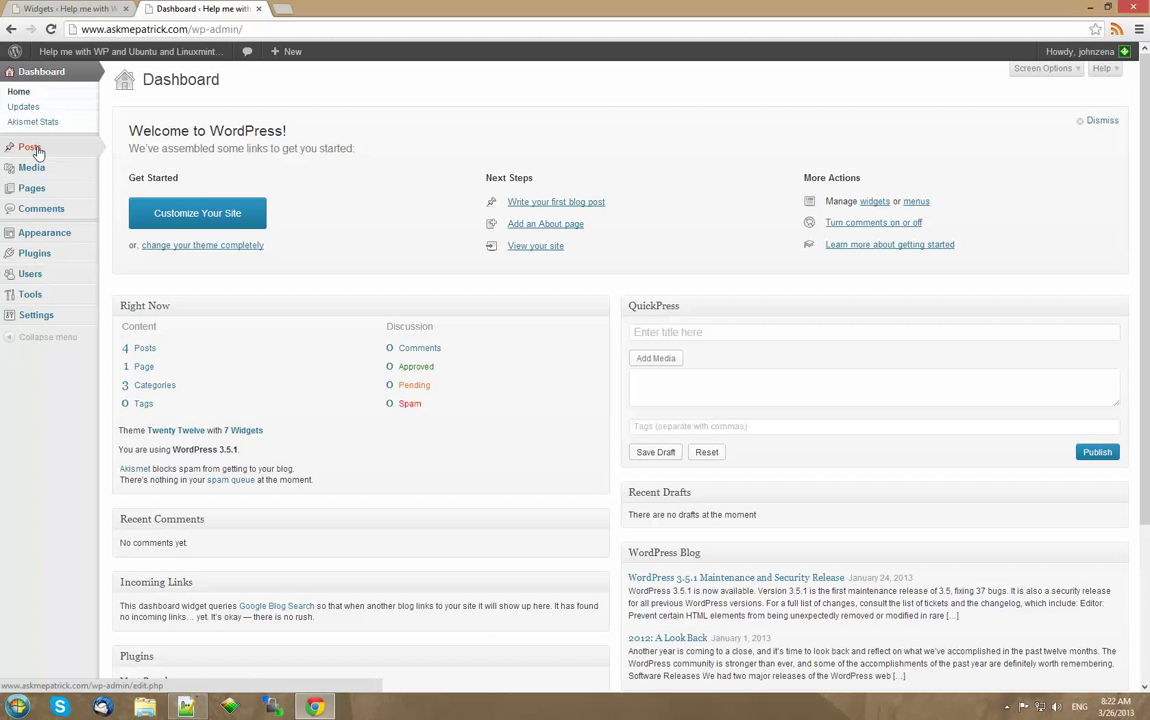
pyautogui.moveTo(37, 152)
pyautogui.click(128, 175)
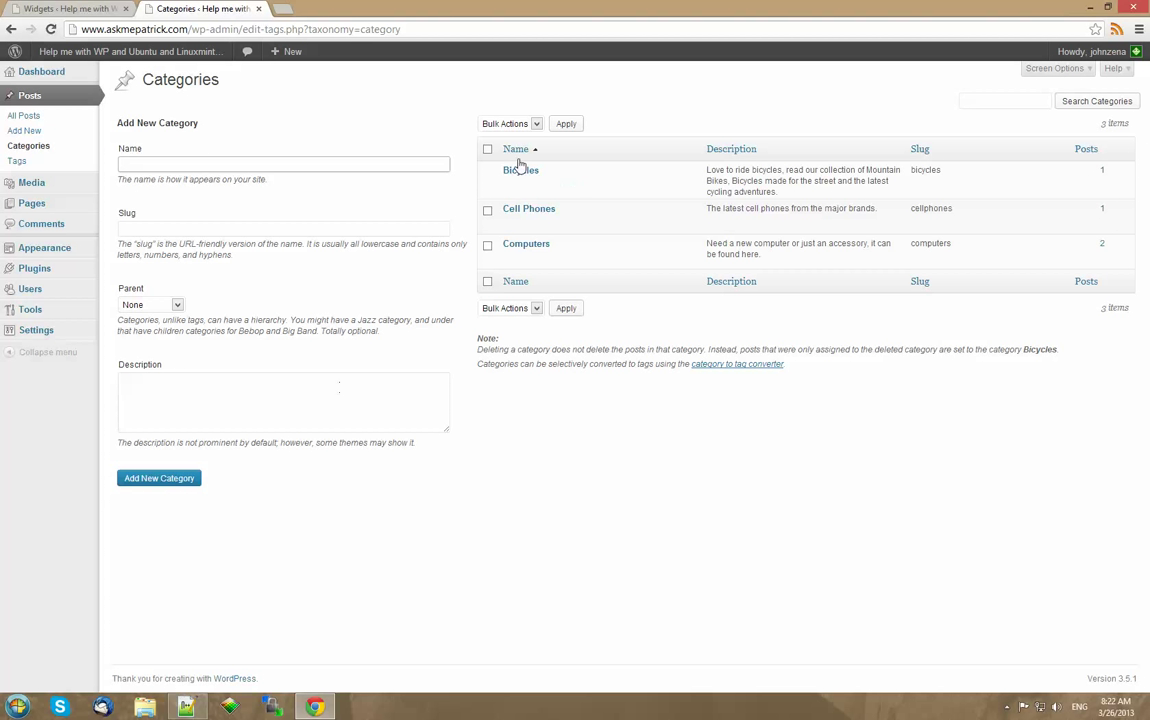
pyautogui.moveTo(518, 173)
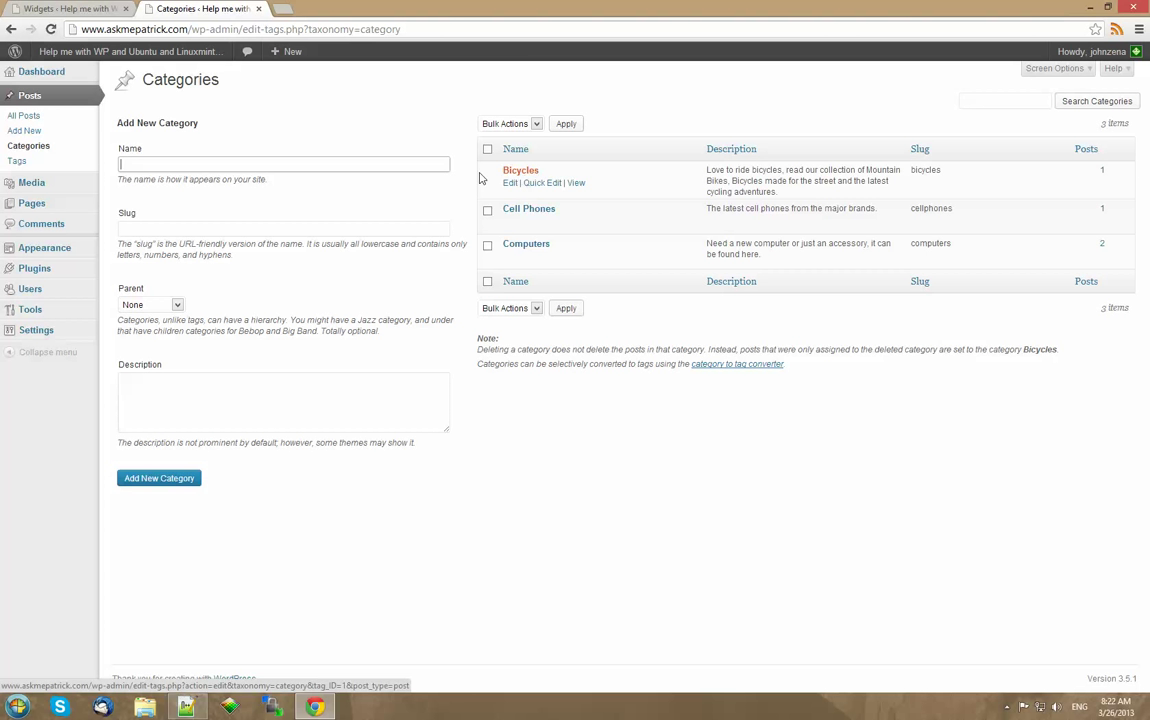
pyautogui.click(55, 12)
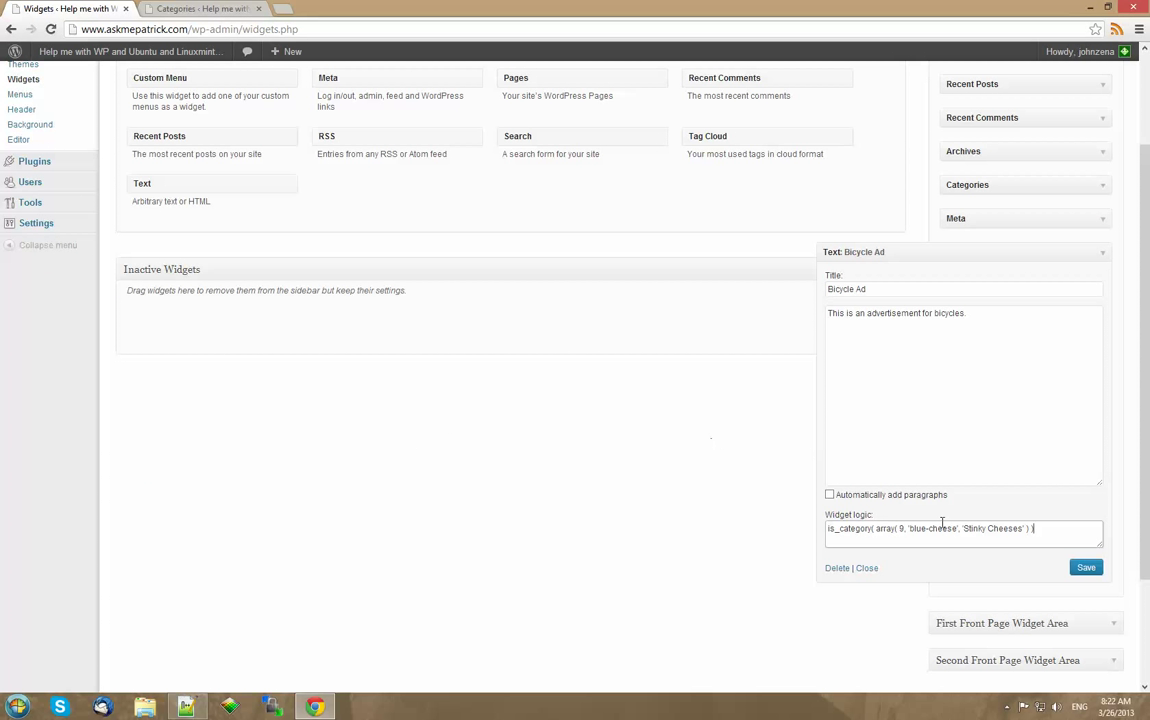
# - Replace the array values with 1, giving is_category( array( 1 ) ), and save the widget
pyautogui.moveTo(917, 524); pyautogui.dragTo(1027, 528)
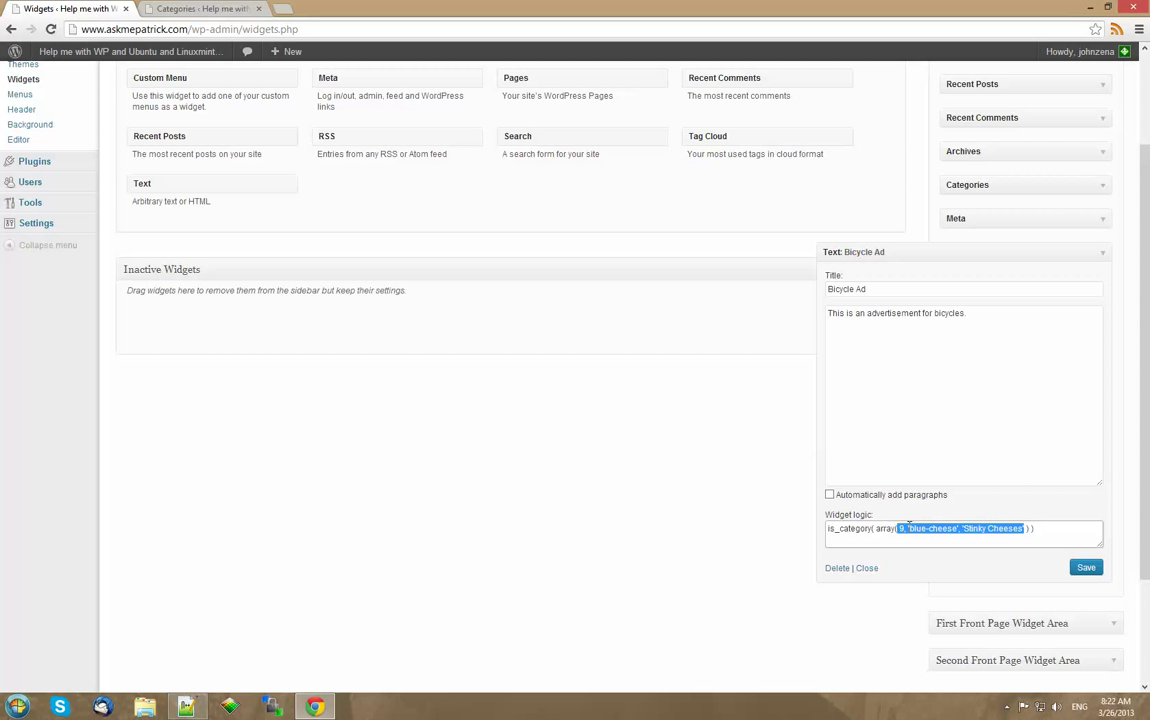
pyautogui.write('1')
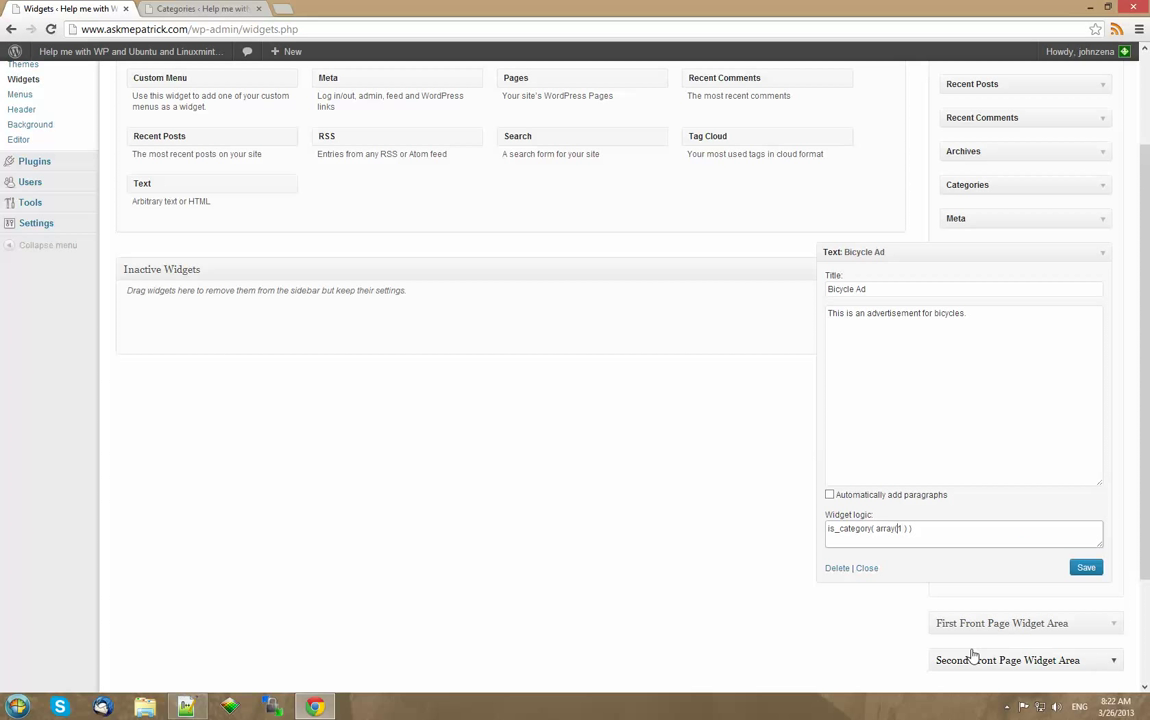
pyautogui.click(1086, 568)
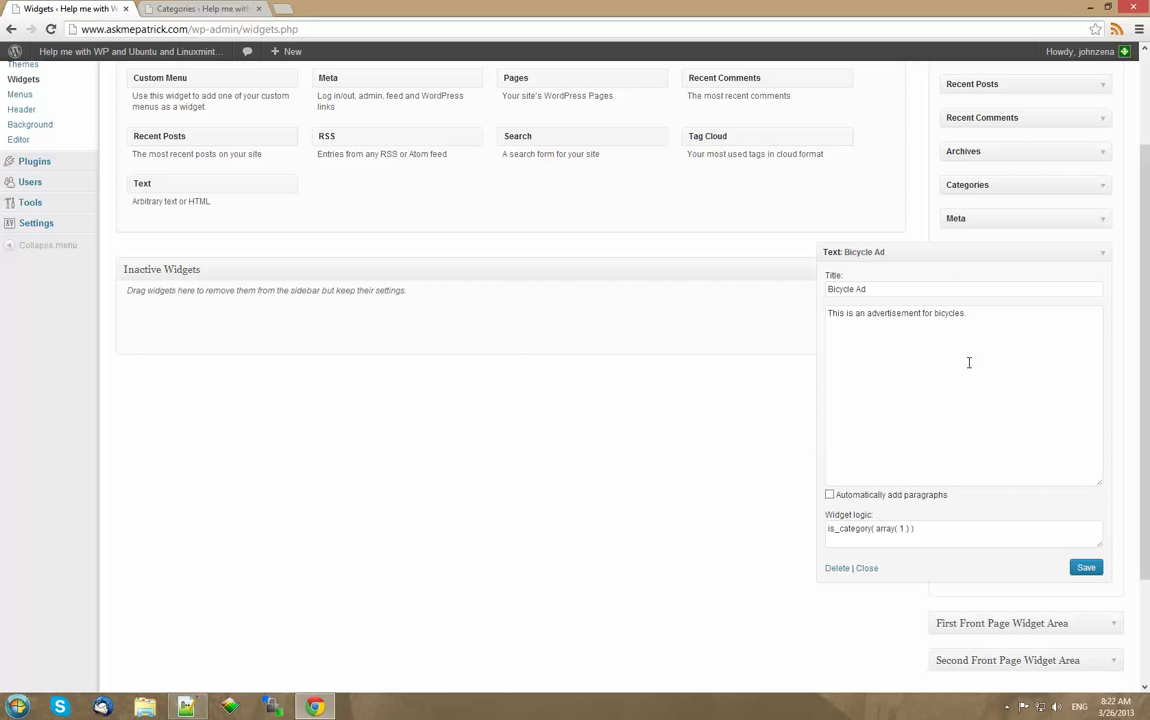
pyautogui.click(196, 9)
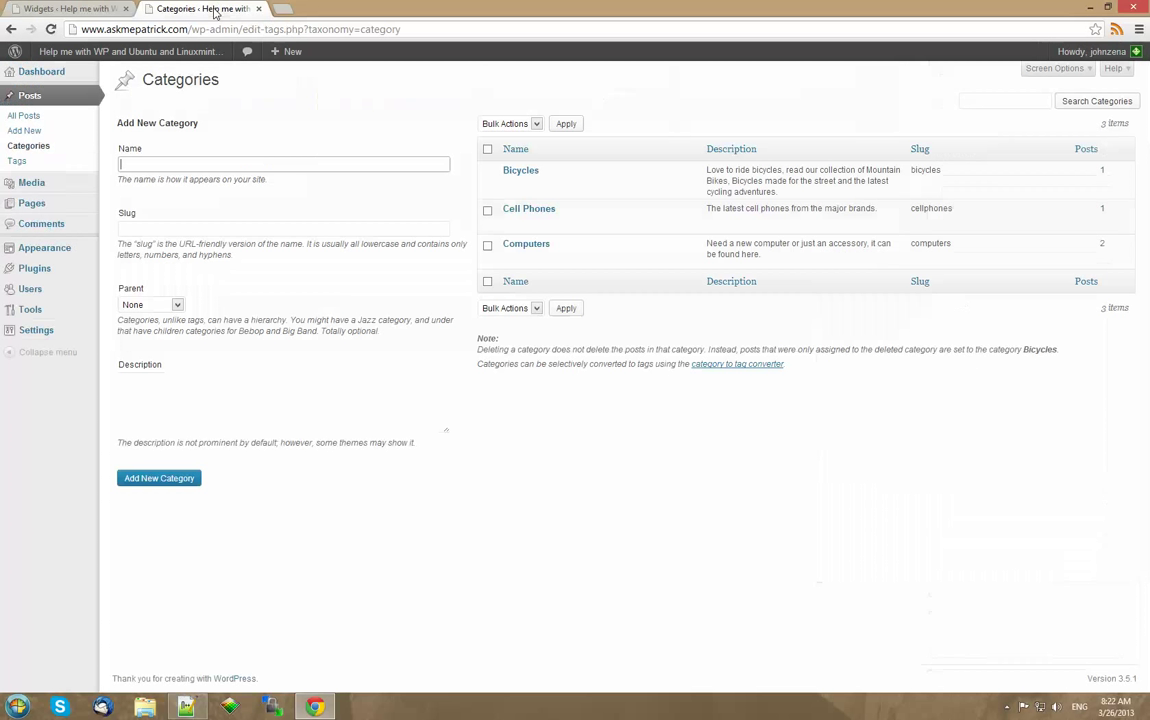
# - Open the Bicycles category archive on the live site and confirm the Bicycle Ad shows
pyautogui.click(133, 49)
pyautogui.scroll(-3, 880, 279)
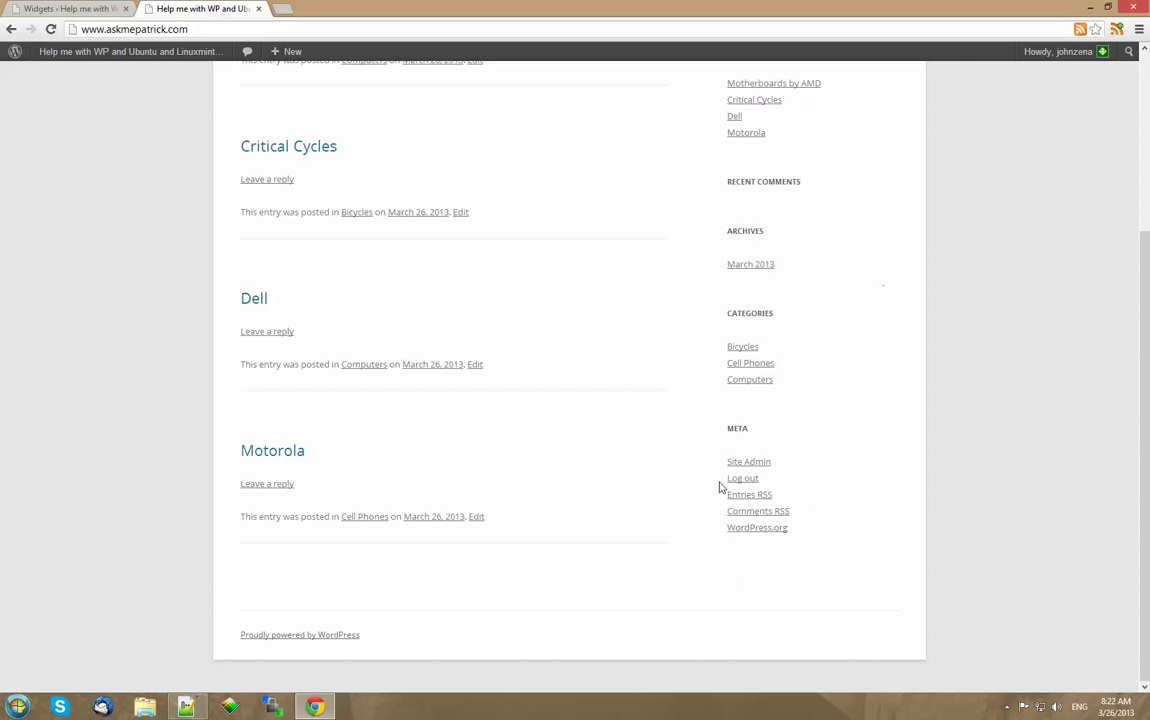
pyautogui.scroll(1, 912, 255)
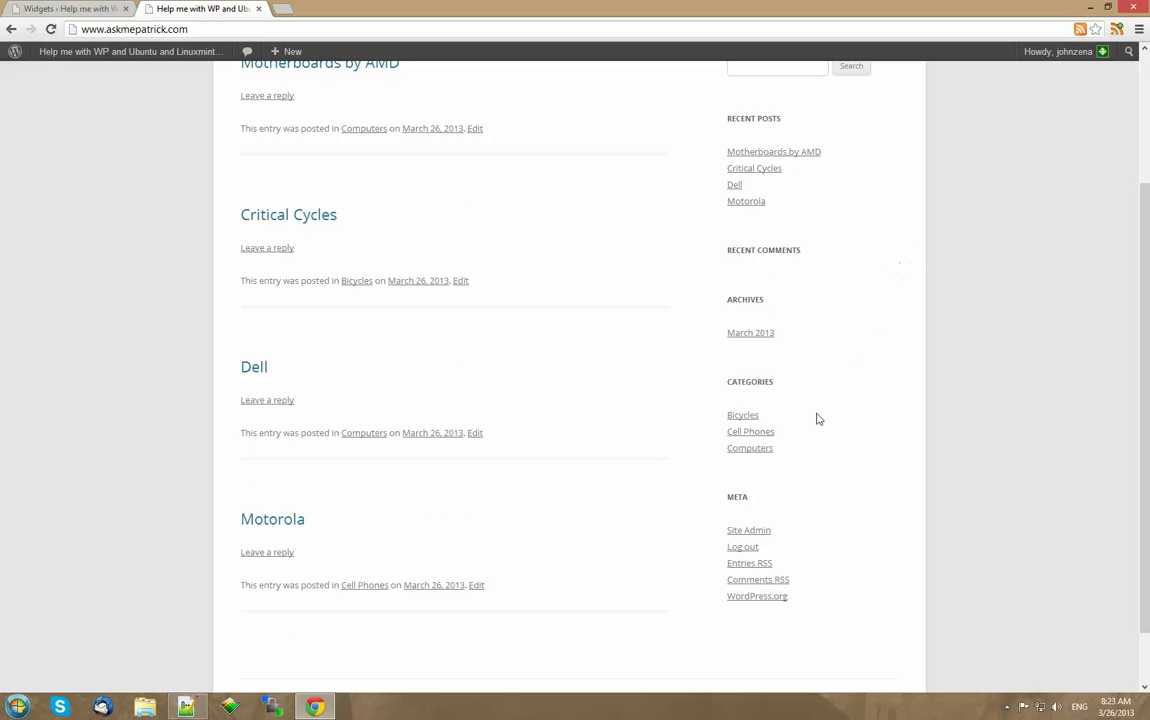
pyautogui.click(744, 419)
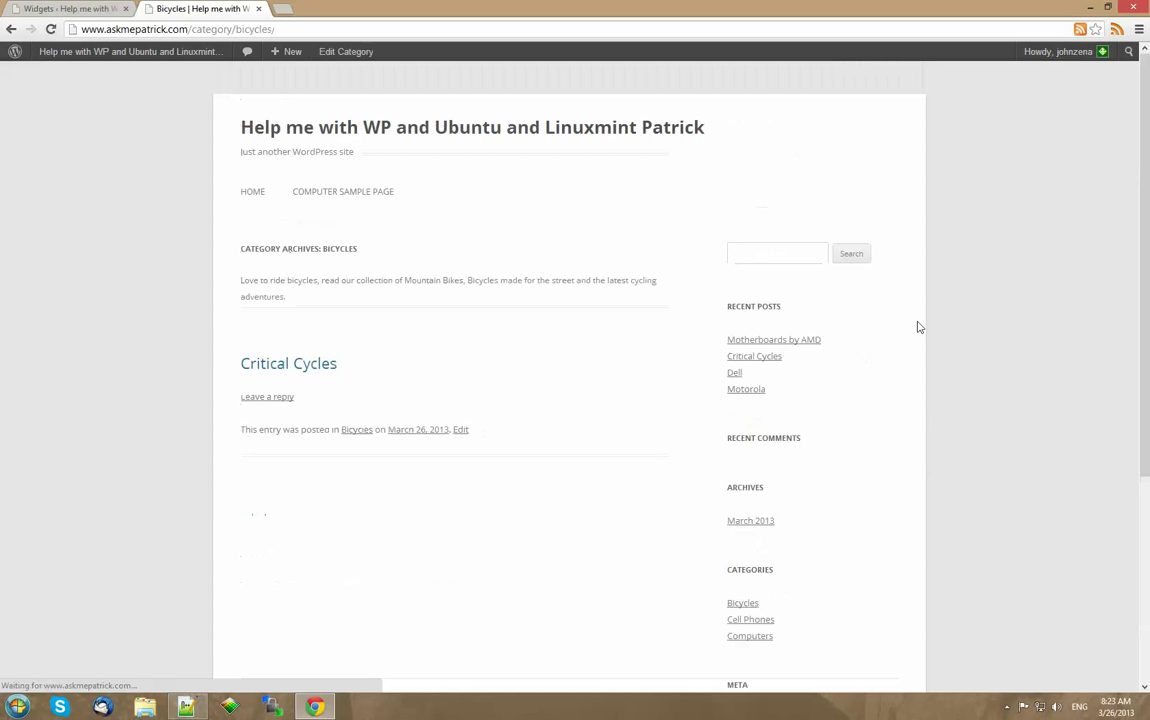
pyautogui.scroll(-5, 919, 326)
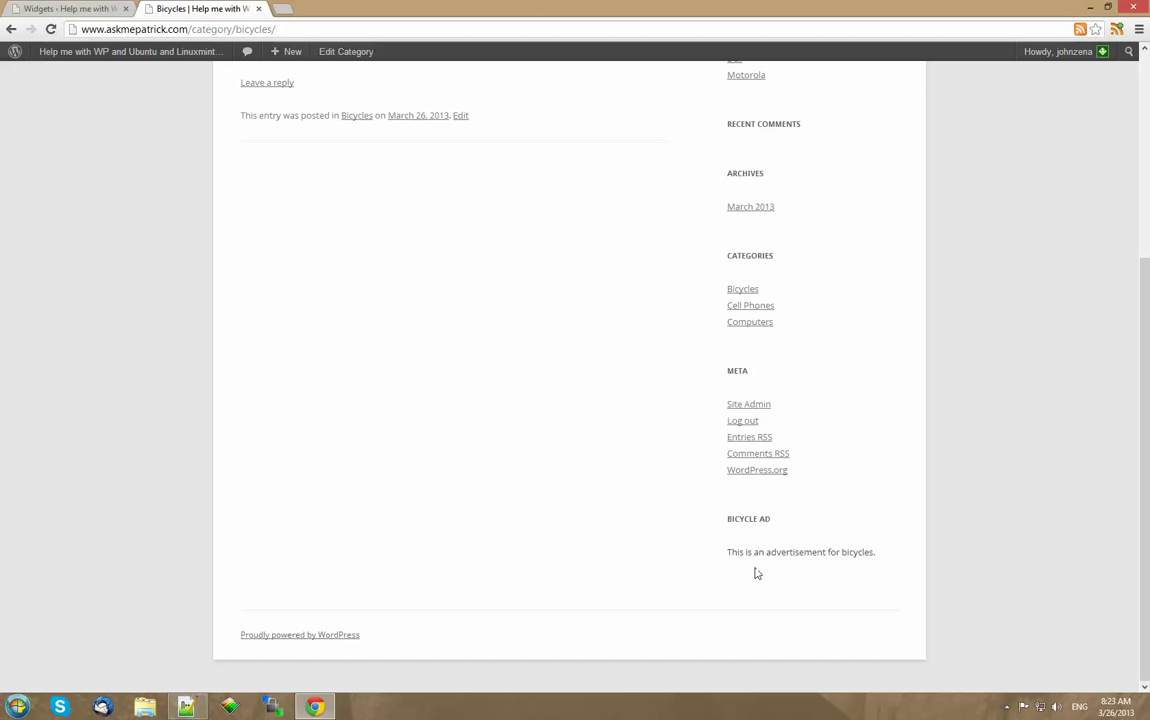
pyautogui.scroll(3, 1035, 410)
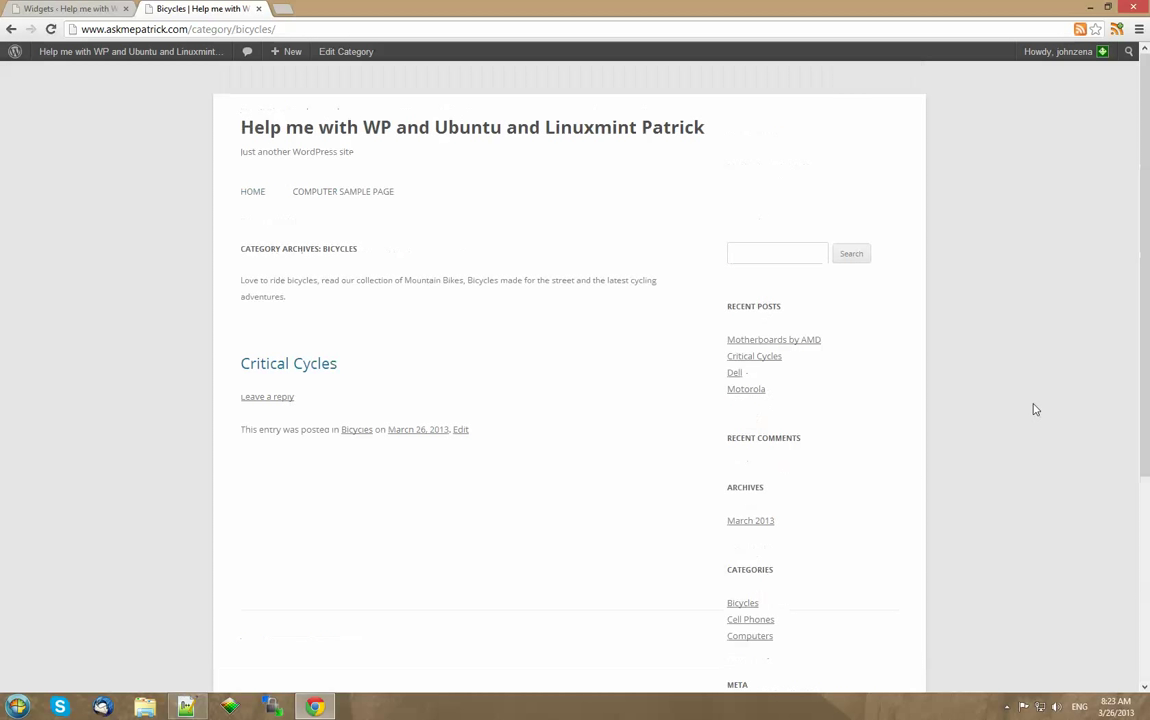
pyautogui.click(83, 9)
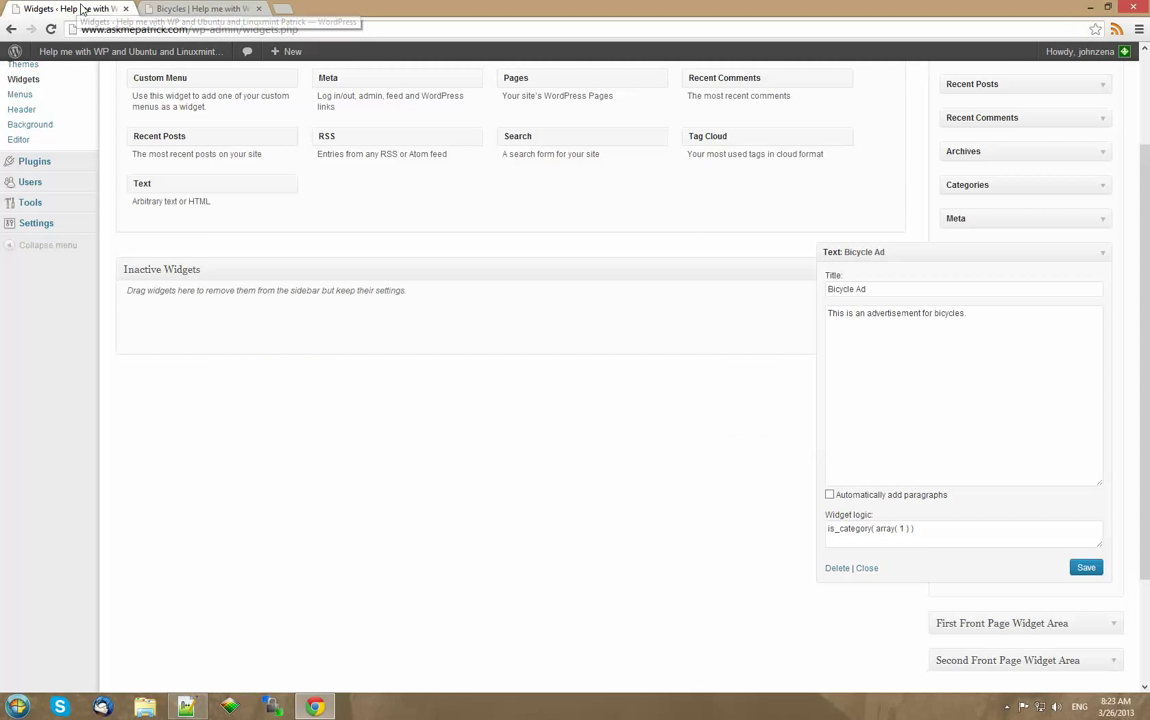
# - Copy is_single( array( 17, 19, 1, 11 ) ) from line 15 and paste it after || in Widget logic
pyautogui.click(941, 532)
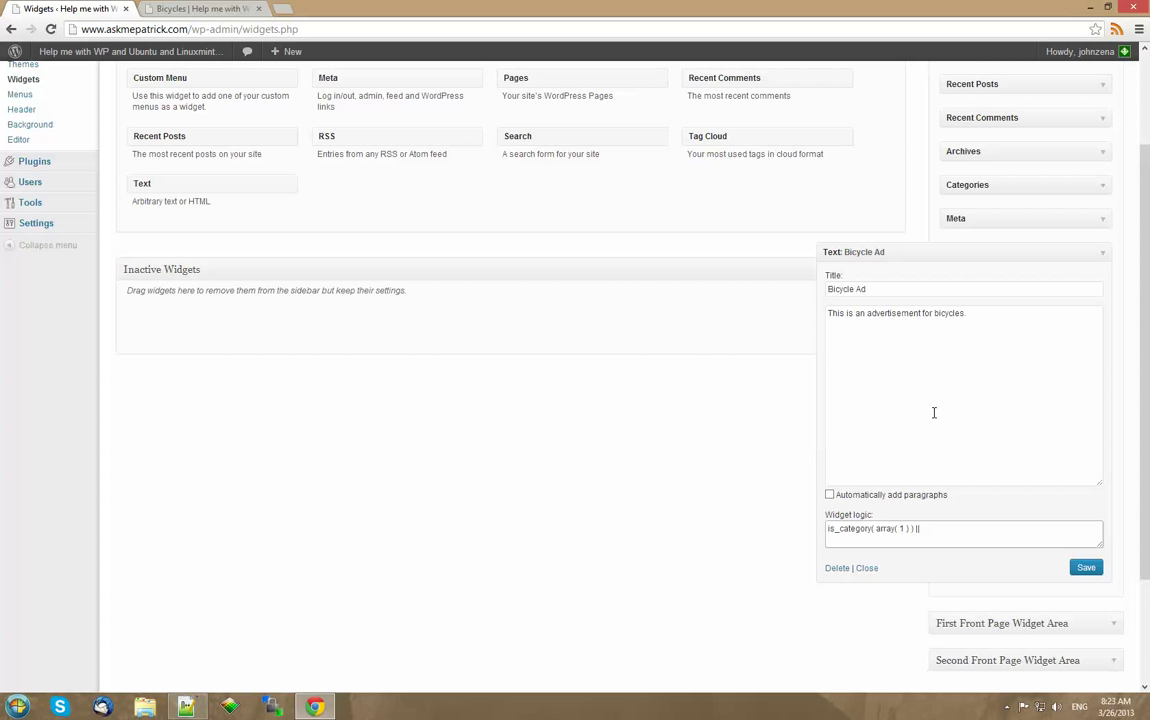
pyautogui.click(189, 707)
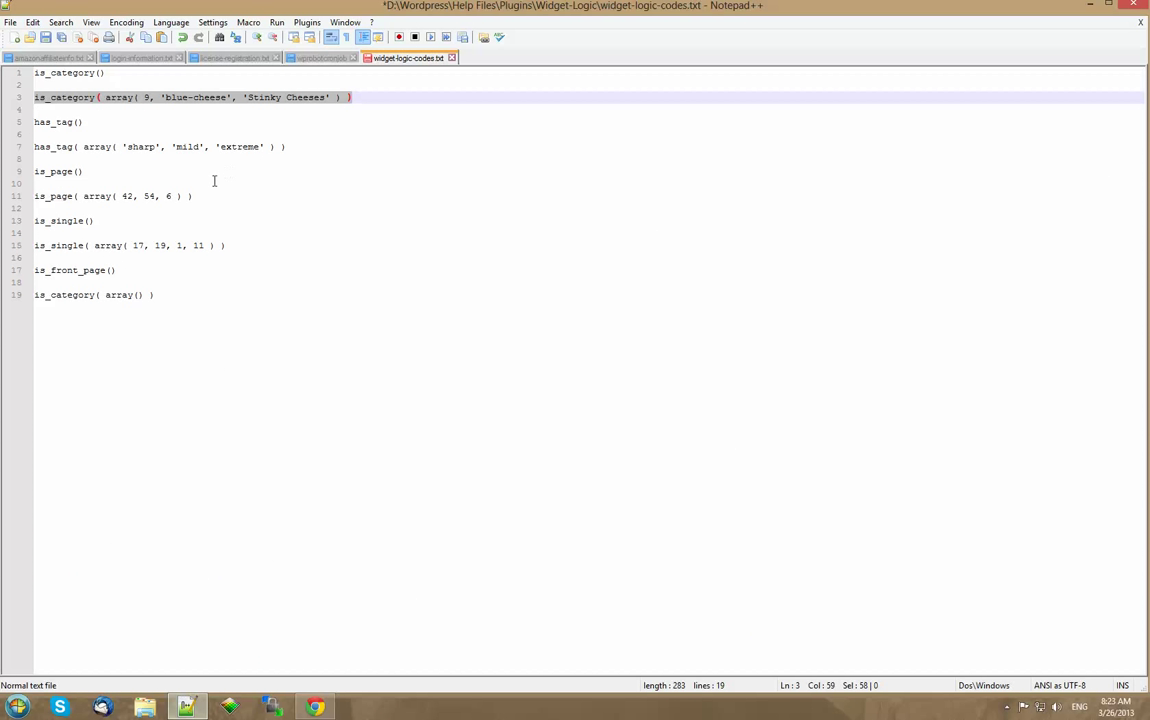
pyautogui.click(36, 245)
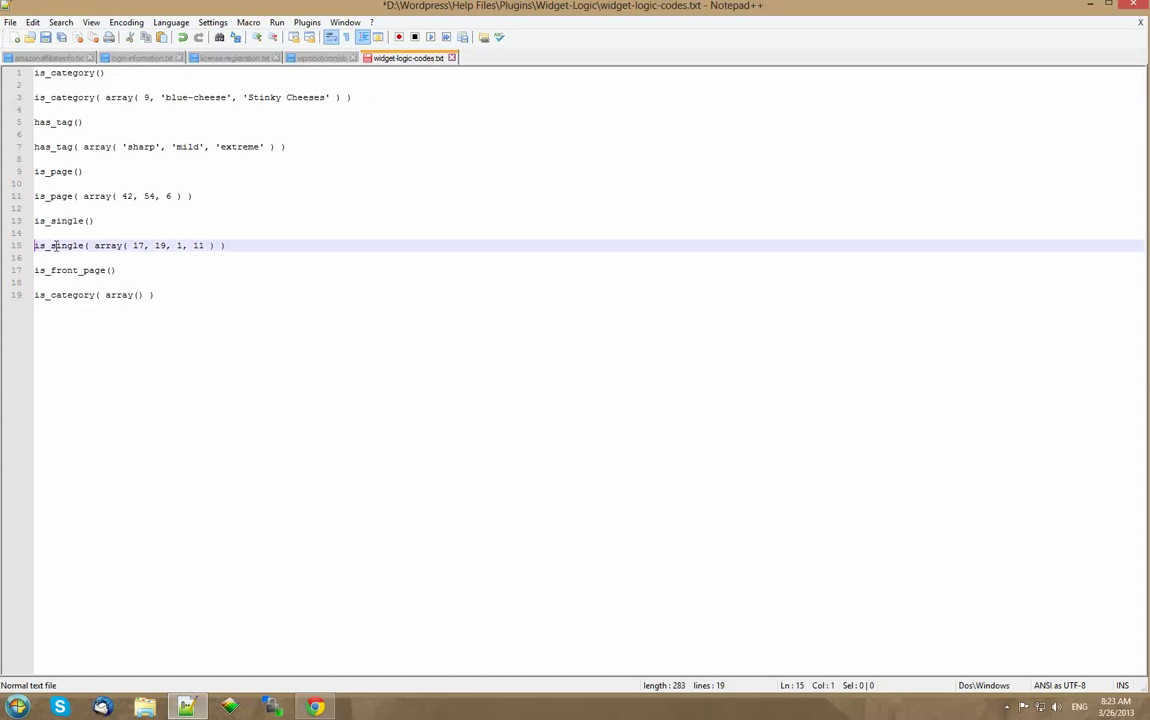
pyautogui.keyDown('shift'); pyautogui.click(226, 245); pyautogui.keyUp('shift')
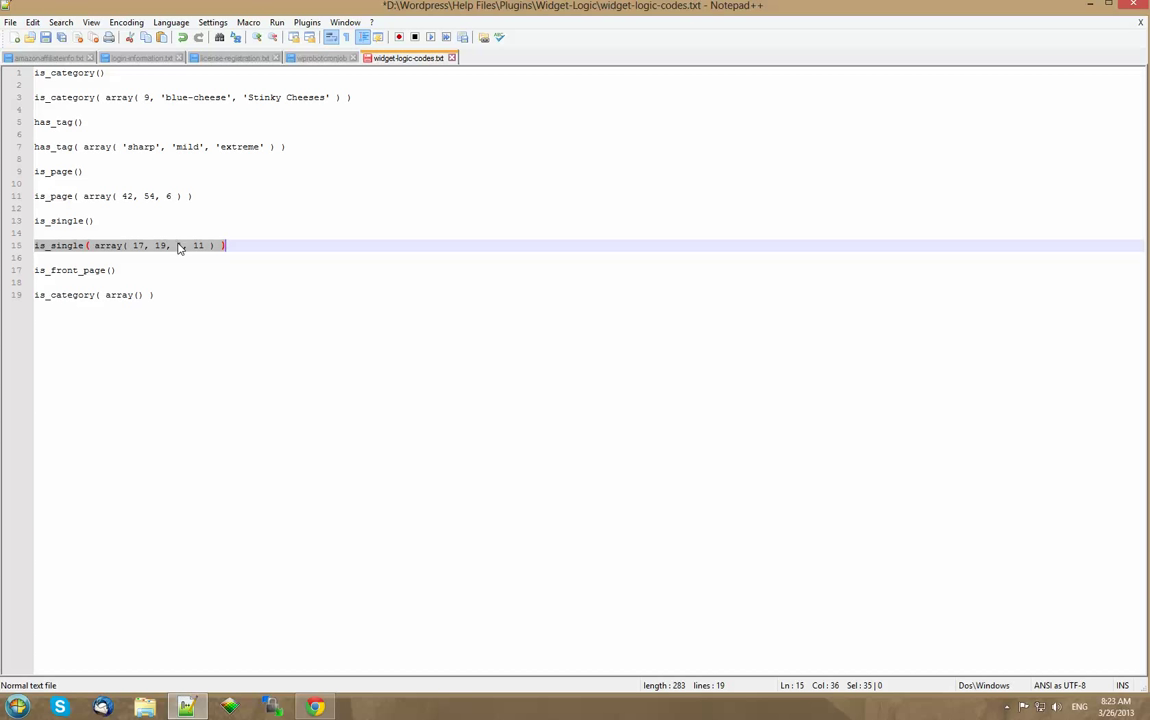
pyautogui.rightClick(179, 246)
pyautogui.click(213, 268)
pyautogui.moveTo(305, 713)
pyautogui.click(275, 644)
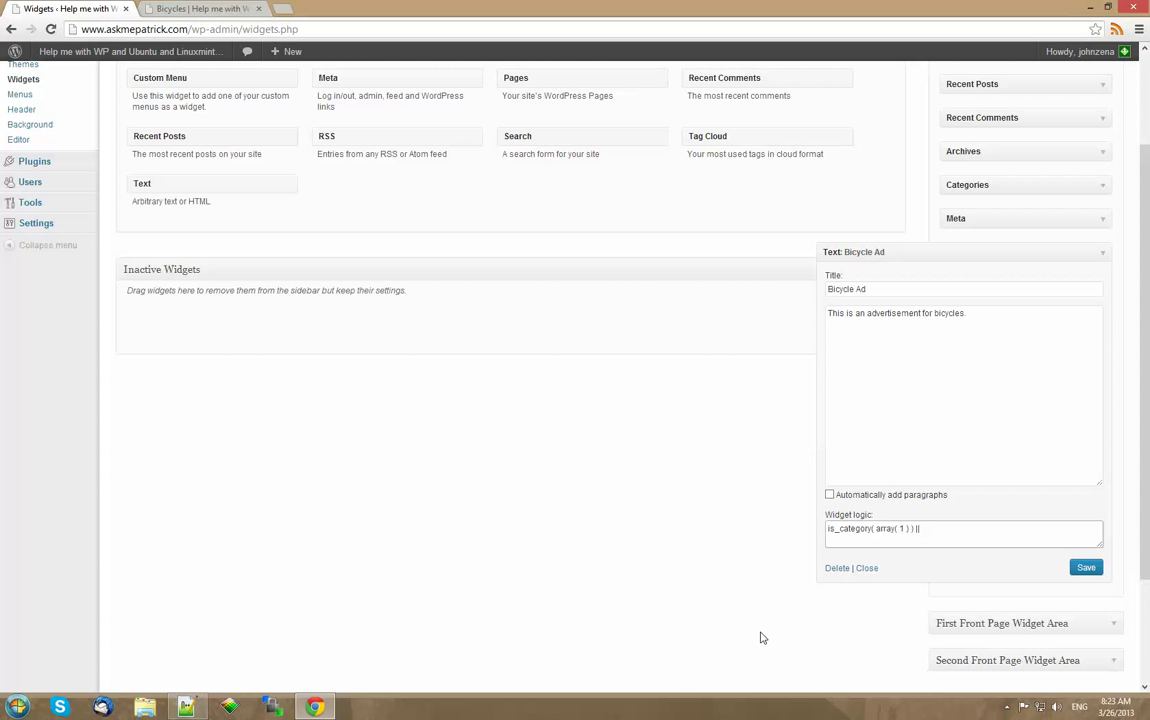
pyautogui.hotkey('ctrl', 'v')
pyautogui.click(157, 9)
pyautogui.click(90, 51)
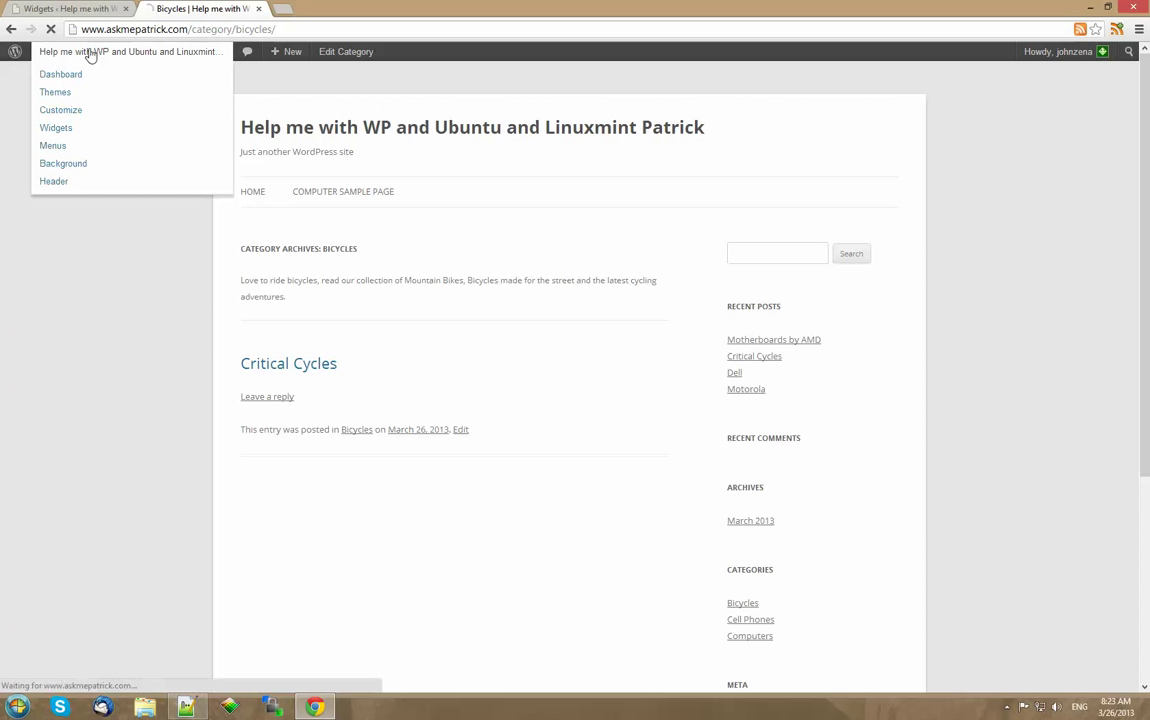
pyautogui.moveTo(34, 147)
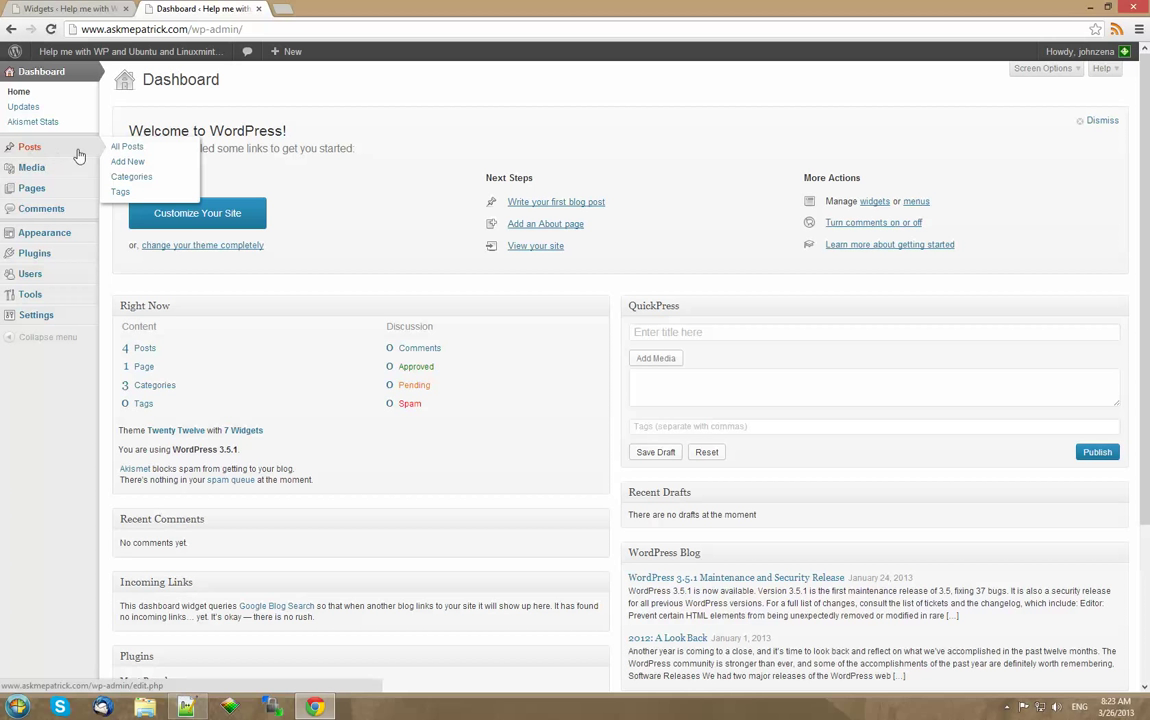
pyautogui.click(147, 178)
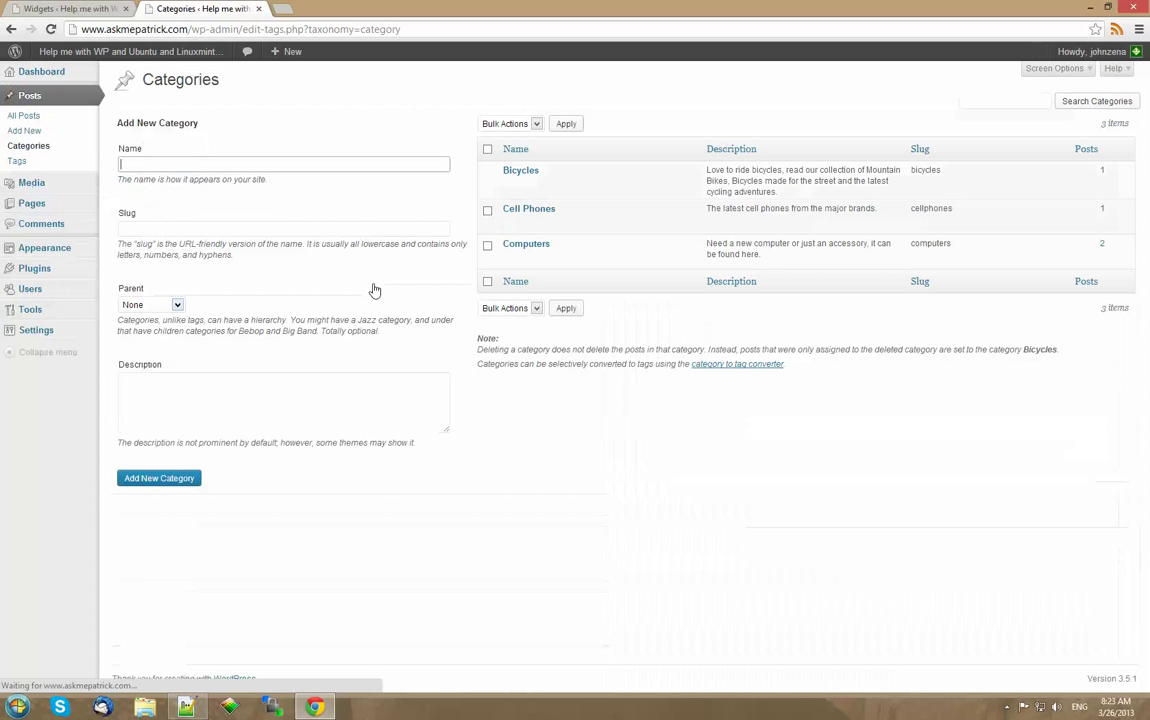
pyautogui.click(44, 117)
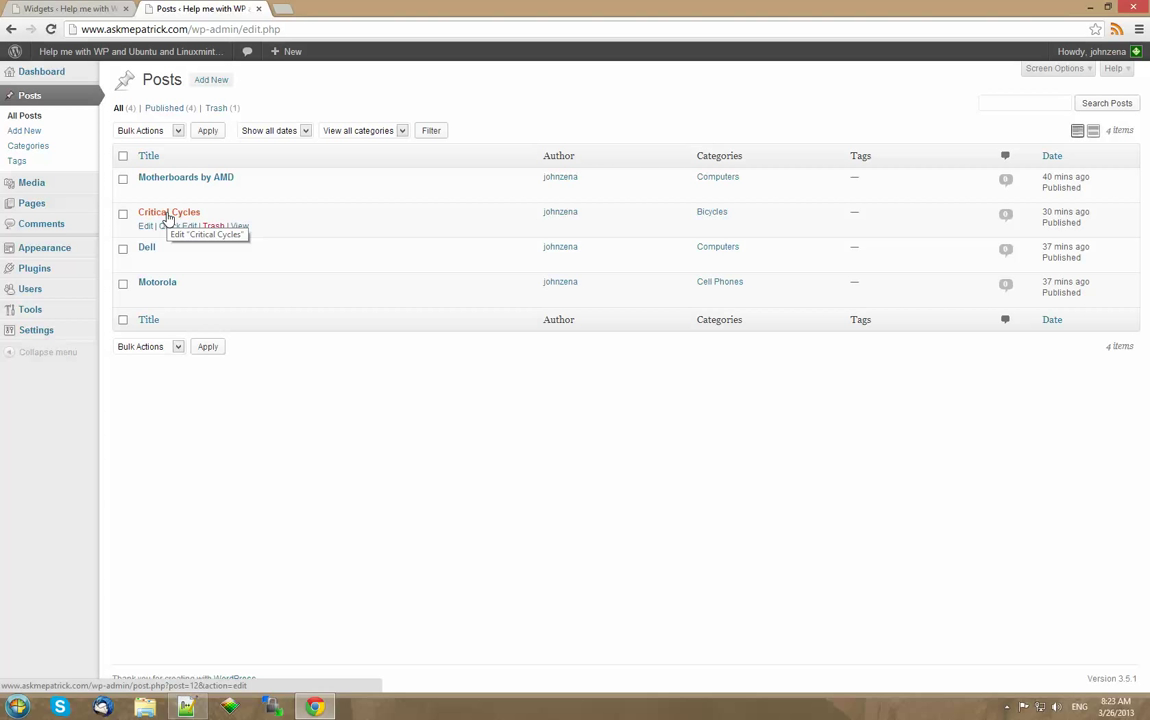
pyautogui.click(79, 12)
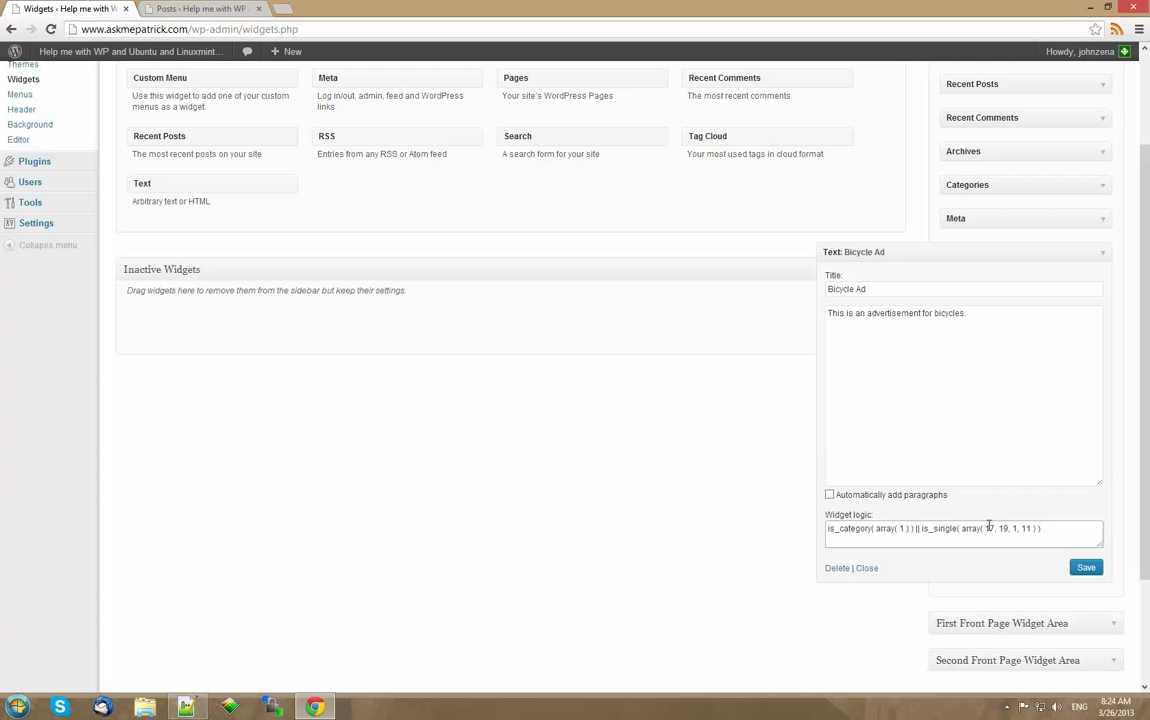
# - Change the is_single post IDs to 12 and save the Bicycle Ad widget
pyautogui.moveTo(986, 528); pyautogui.dragTo(1023, 527)
pyautogui.write('12')
pyautogui.click(1084, 568)
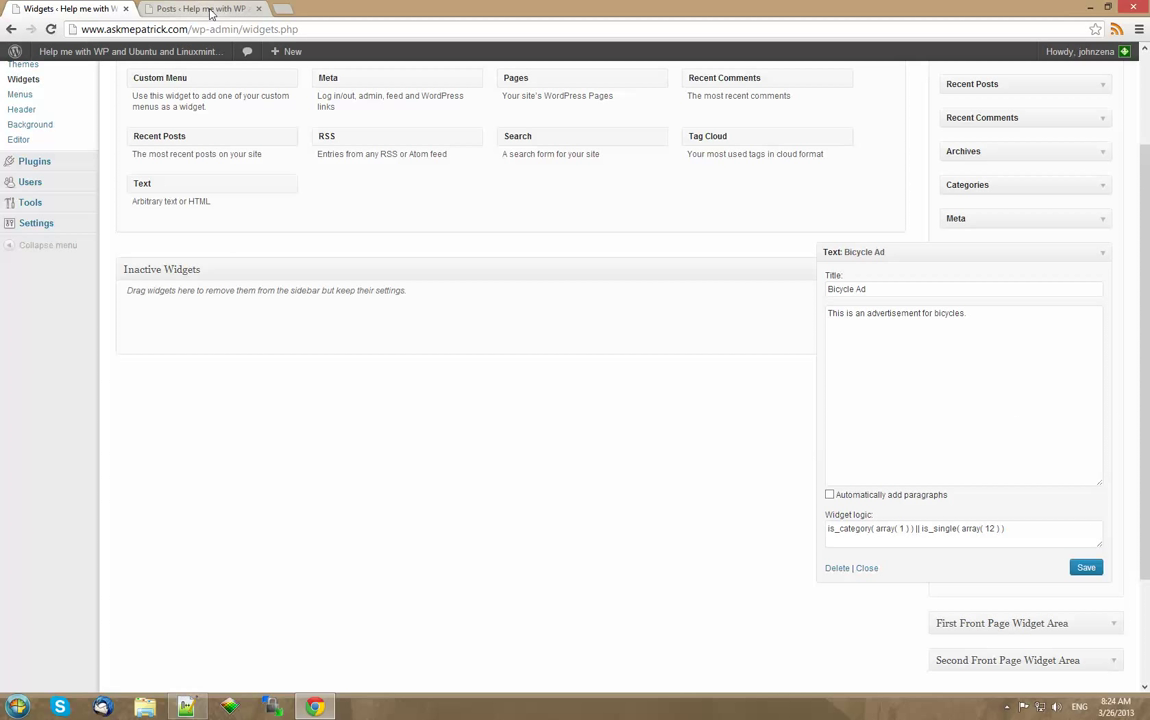
pyautogui.click(210, 10)
pyautogui.click(85, 10)
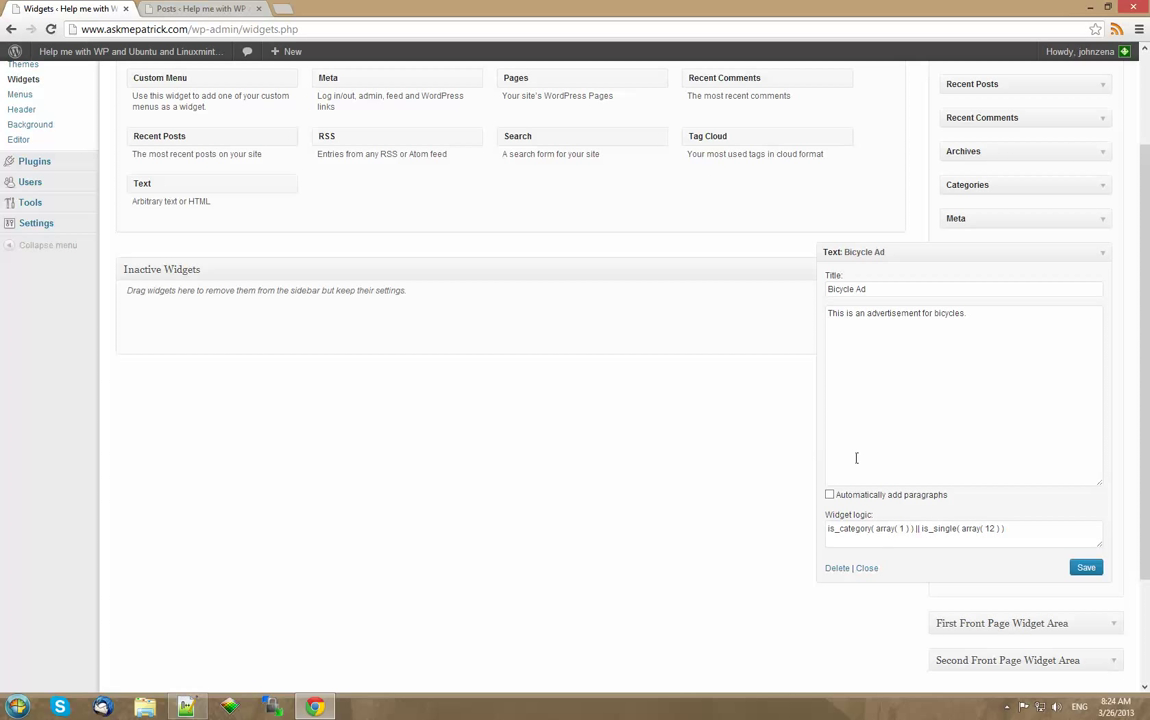
# - Open the live site and view the Critical Cycles post
pyautogui.click(205, 10)
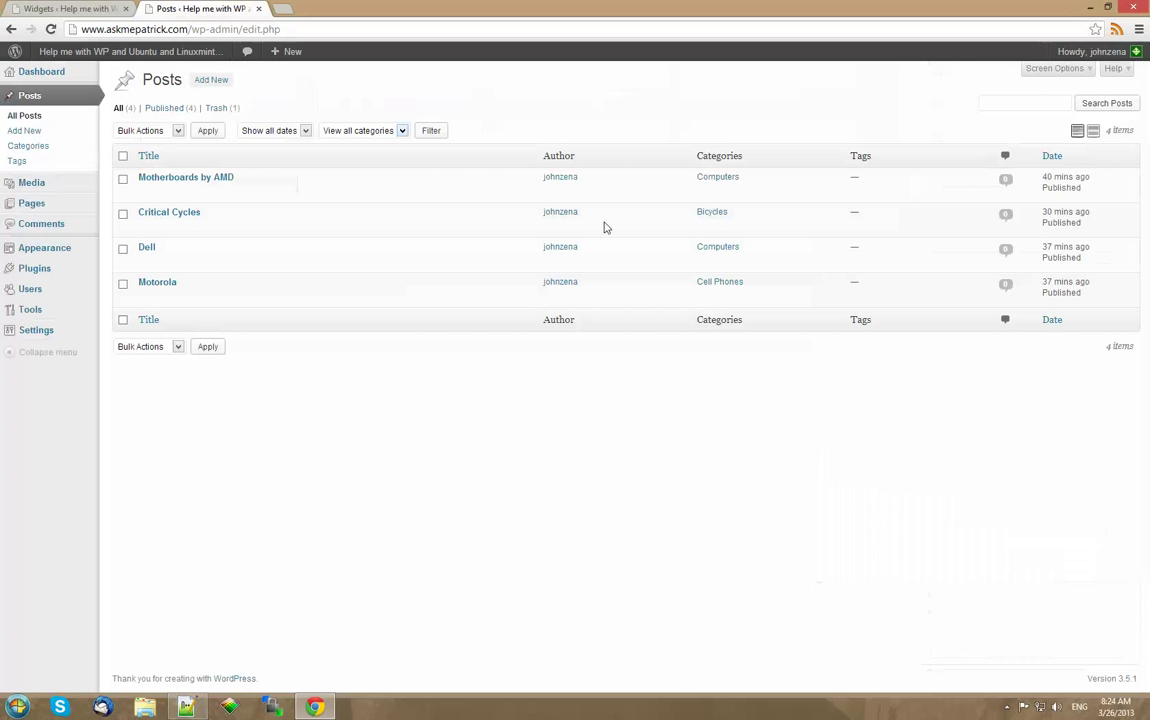
pyautogui.click(160, 57)
pyautogui.scroll(-2, 868, 336)
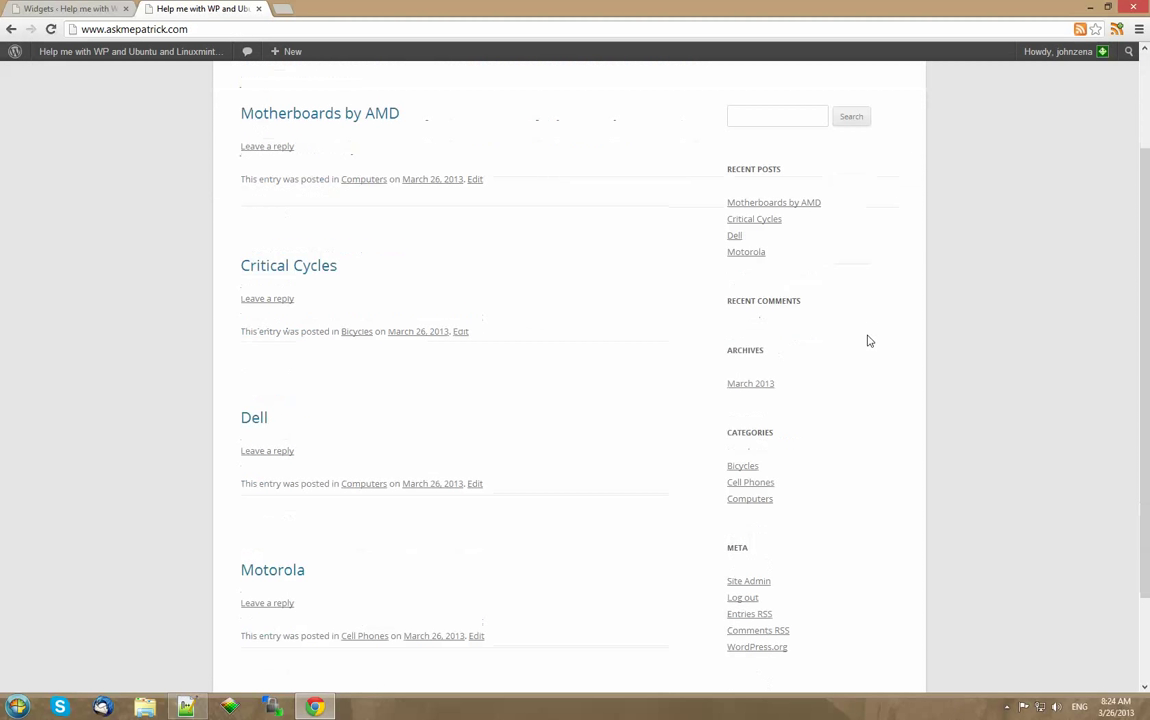
pyautogui.scroll(1, 868, 339)
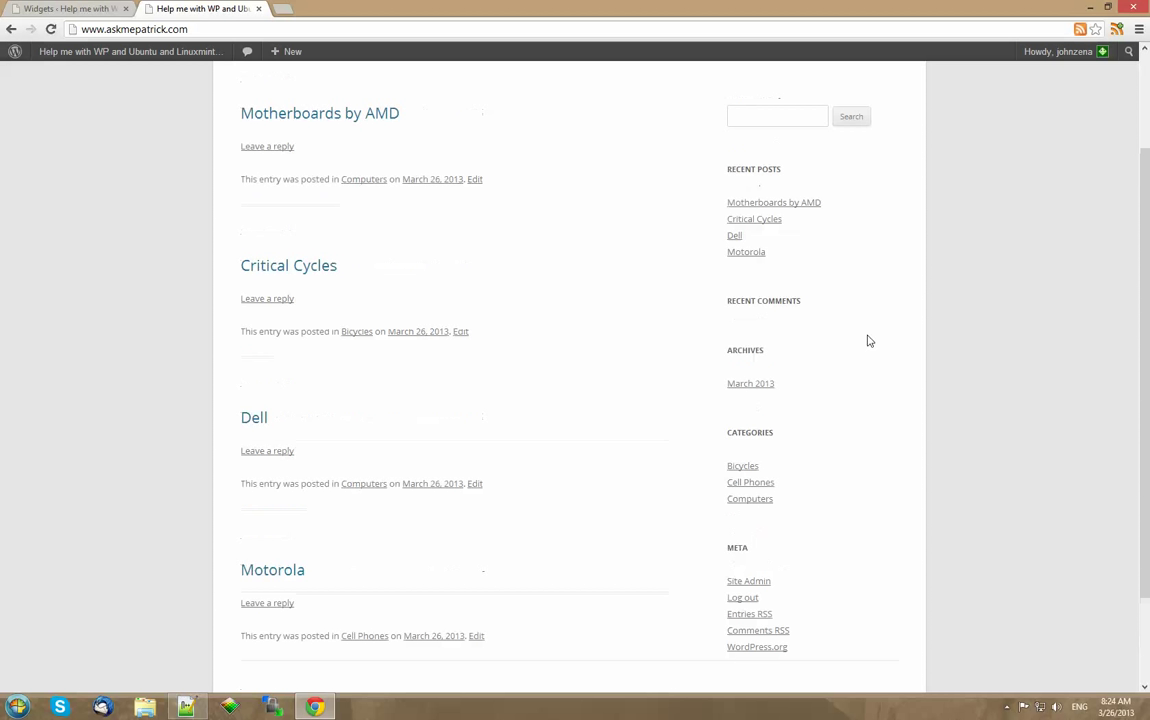
pyautogui.click(760, 222)
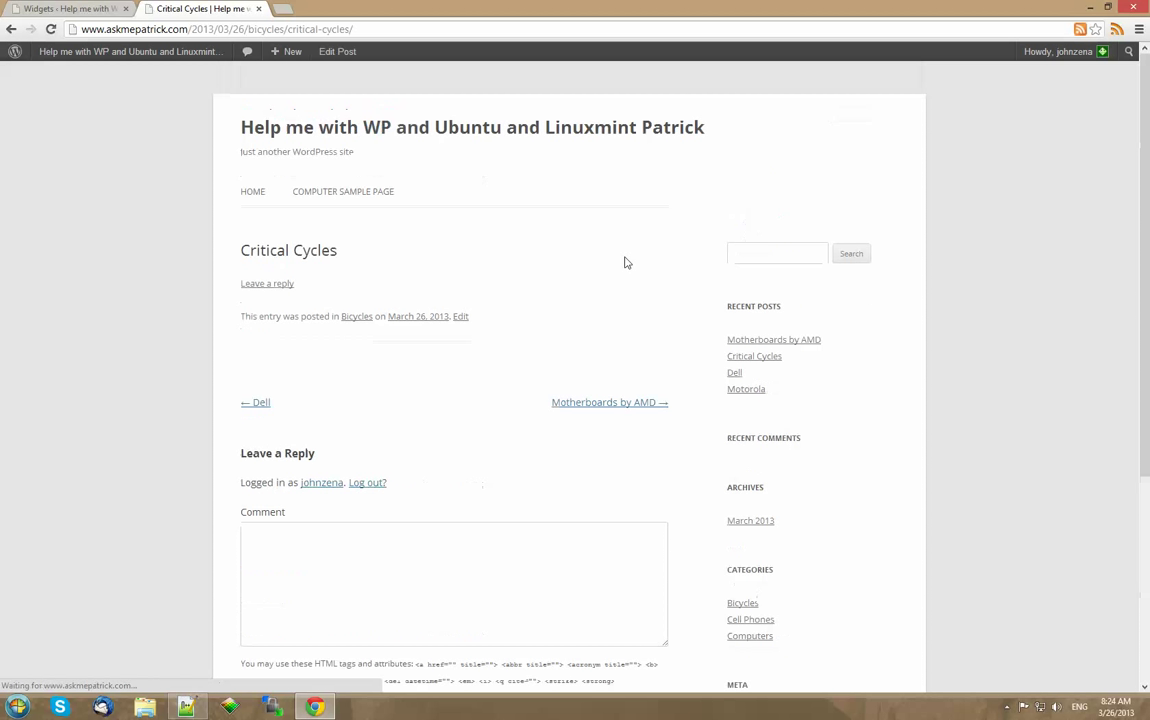
pyautogui.scroll(-3, 555, 290)
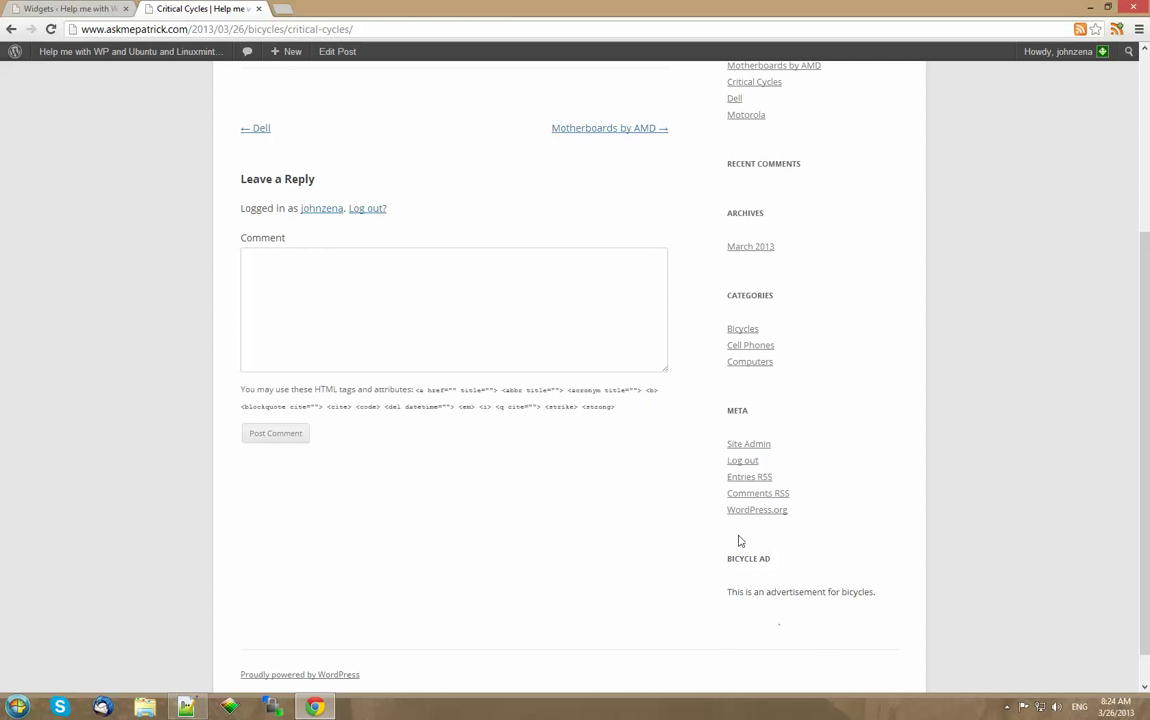
# - Visit the Bicycles and Cell Phones archives, then the Motherboards by AMD post
pyautogui.click(741, 330)
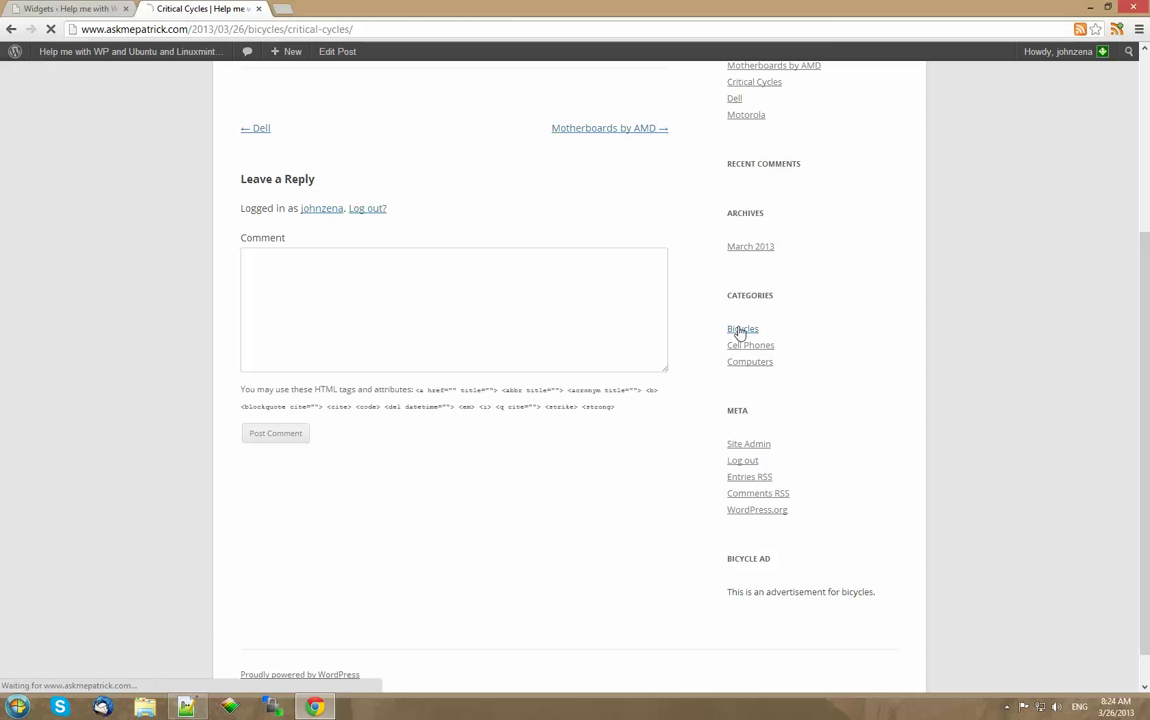
pyautogui.scroll(-3, 906, 334)
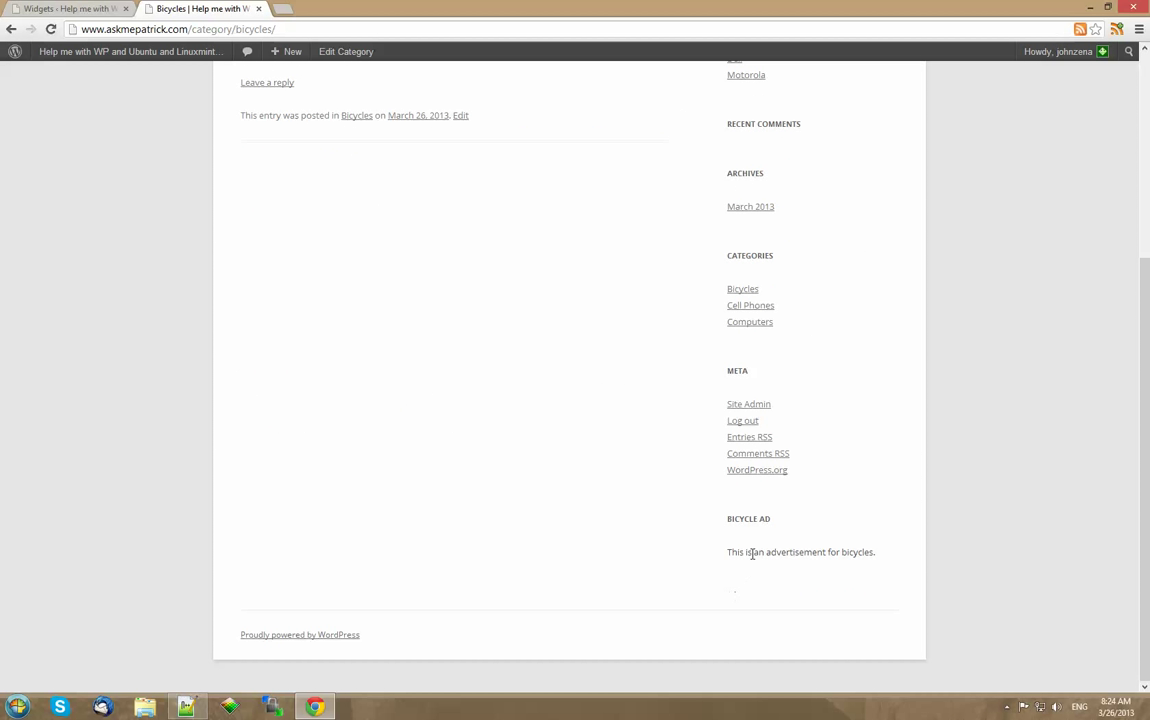
pyautogui.scroll(1, 803, 518)
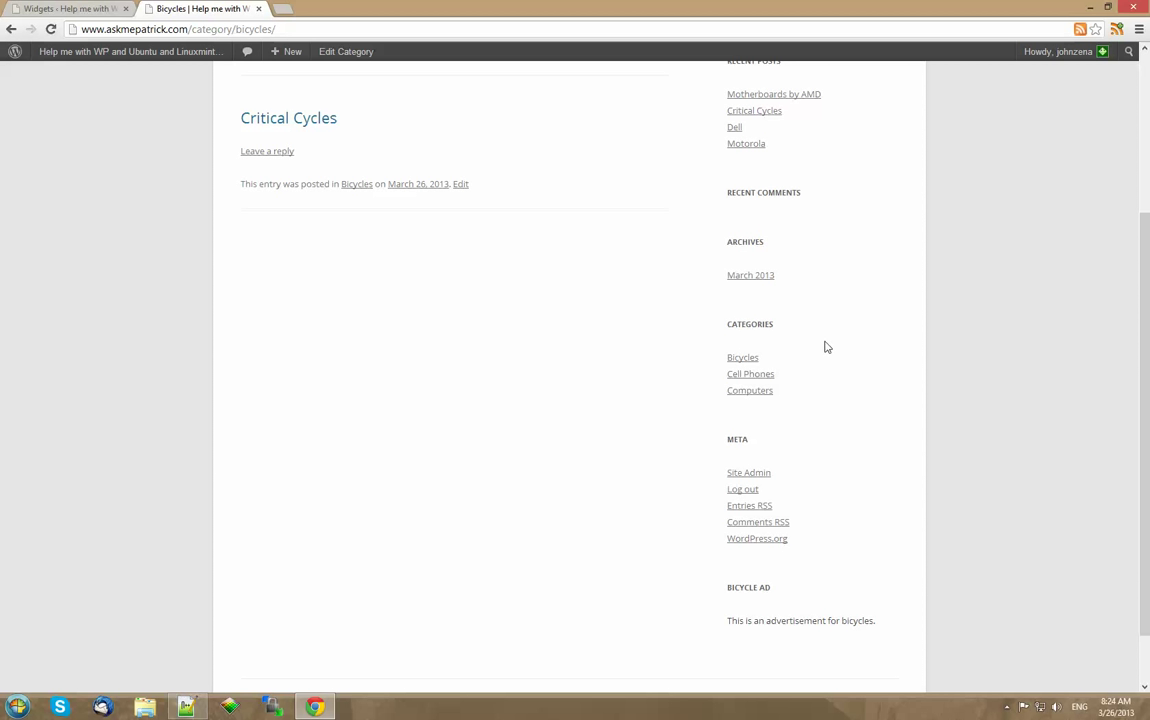
pyautogui.click(758, 377)
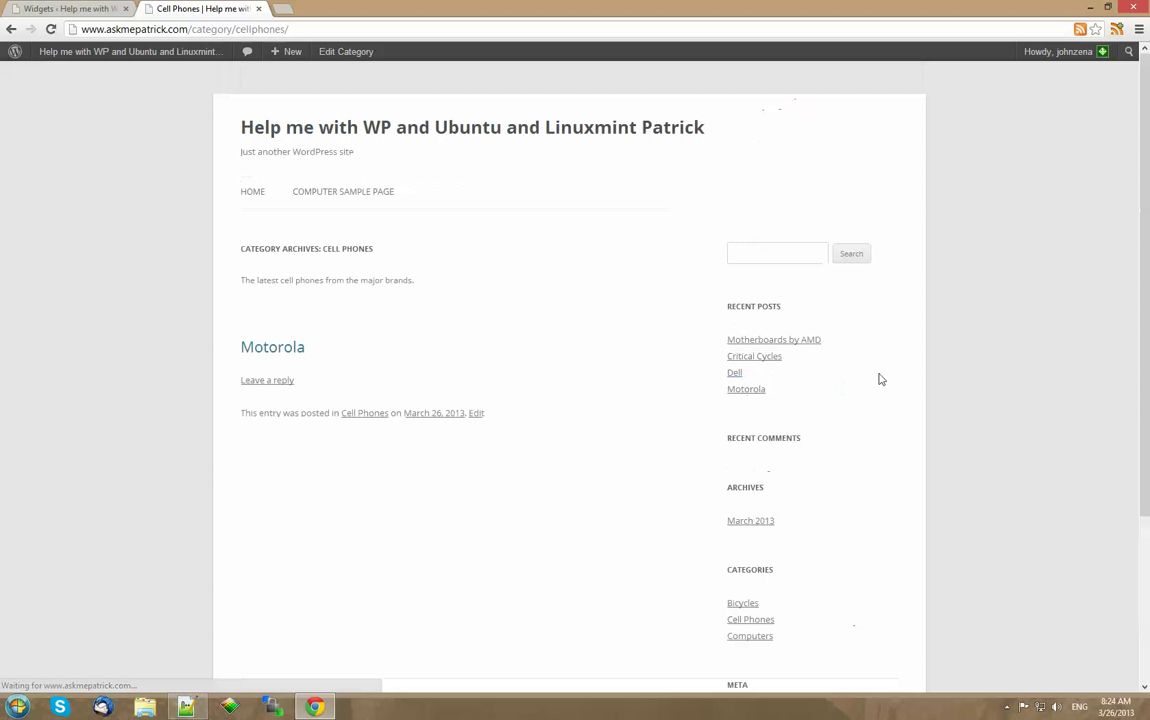
pyautogui.scroll(-3, 879, 378)
pyautogui.scroll(3, 832, 359)
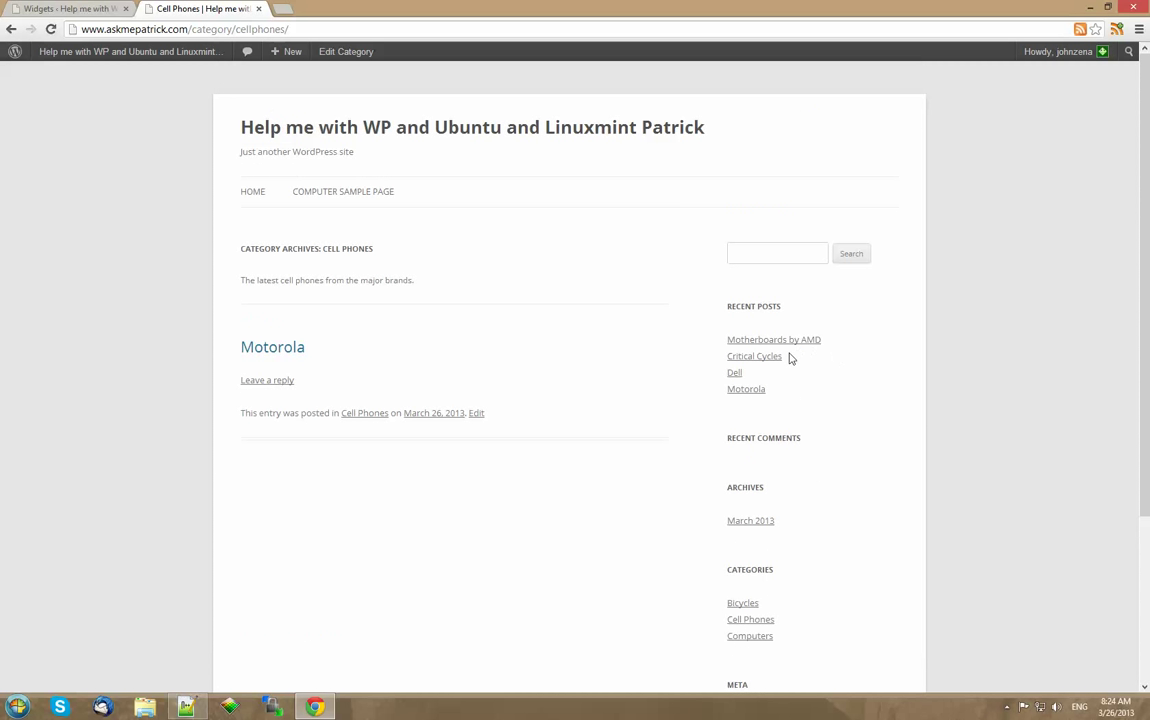
pyautogui.click(788, 340)
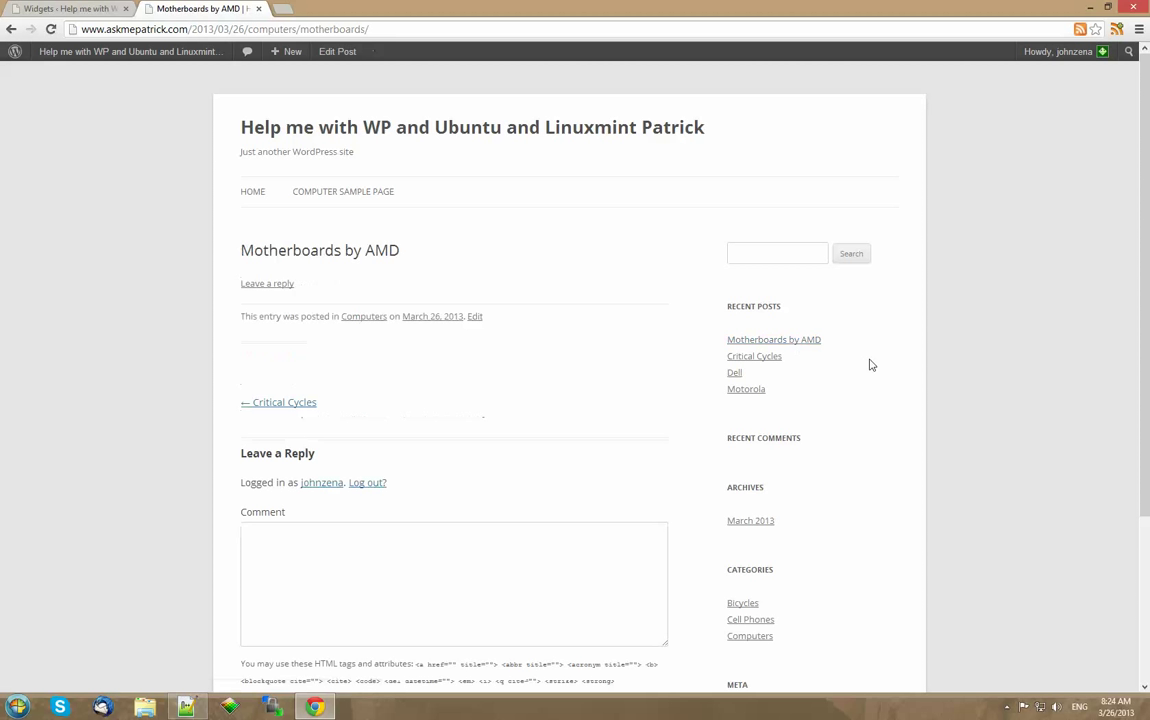
pyautogui.scroll(-3, 871, 365)
pyautogui.scroll(3, 871, 365)
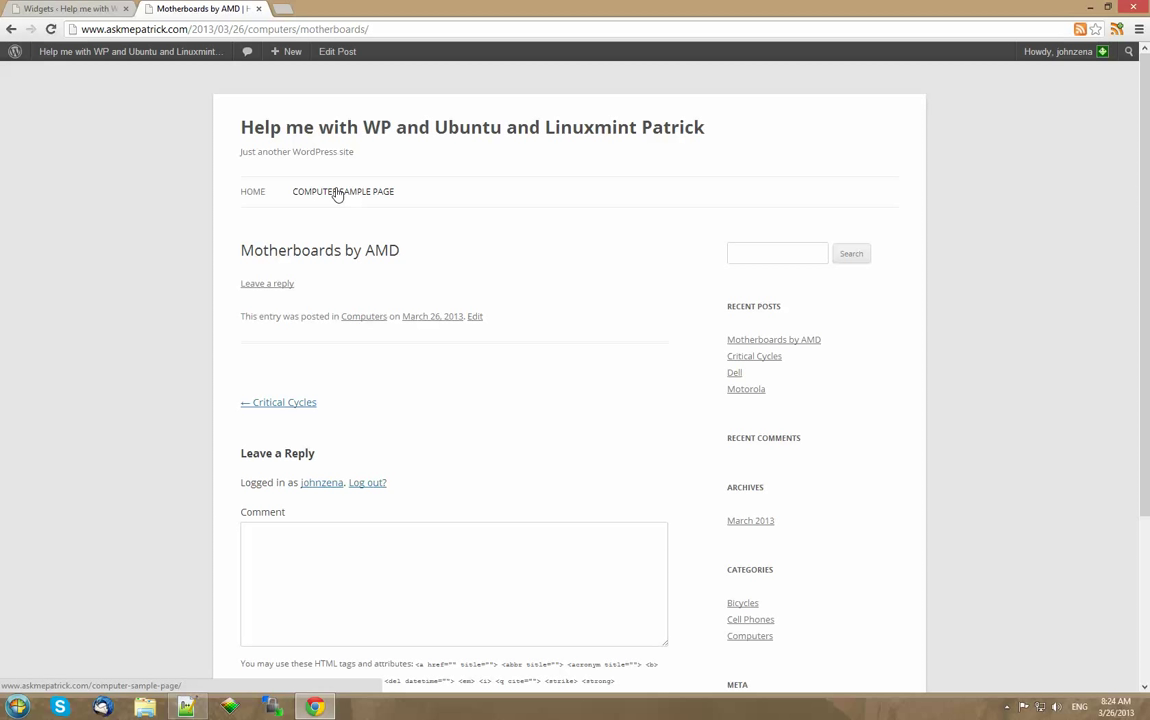
pyautogui.click(187, 708)
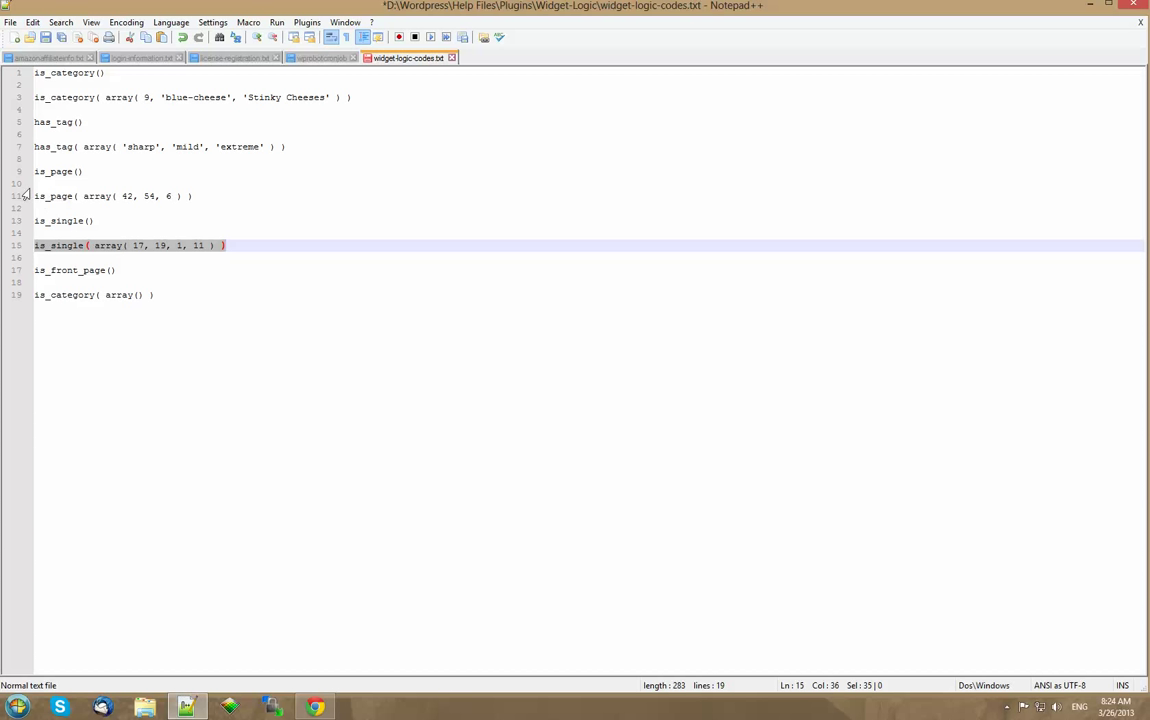
pyautogui.moveTo(34, 197); pyautogui.dragTo(198, 199)
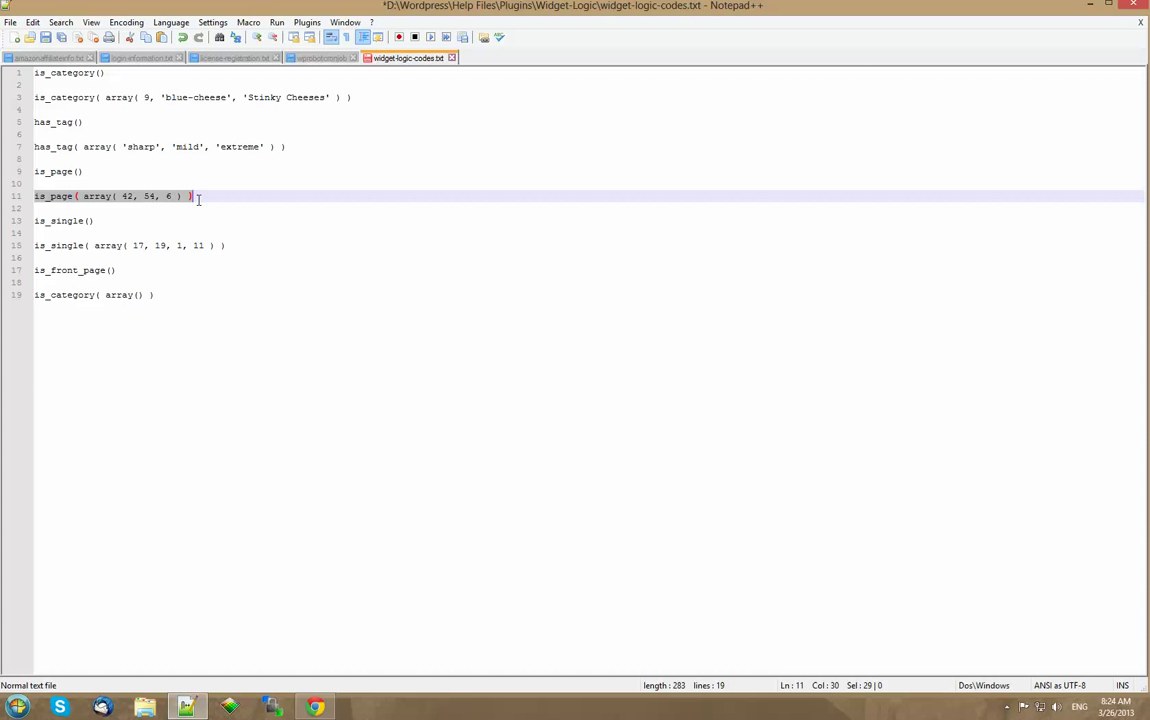
pyautogui.rightClick(142, 184)
pyautogui.click(183, 201)
pyautogui.click(314, 707)
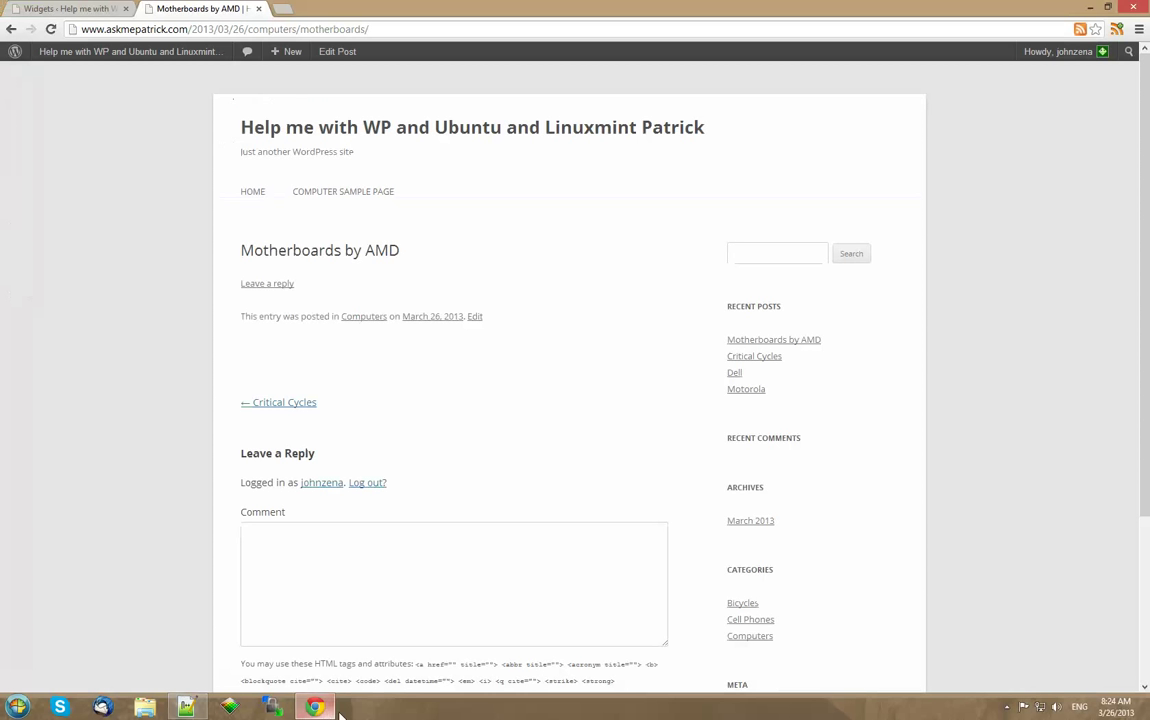
# - Find the Computer Sample Page in the admin's All Pages list
pyautogui.click(58, 7)
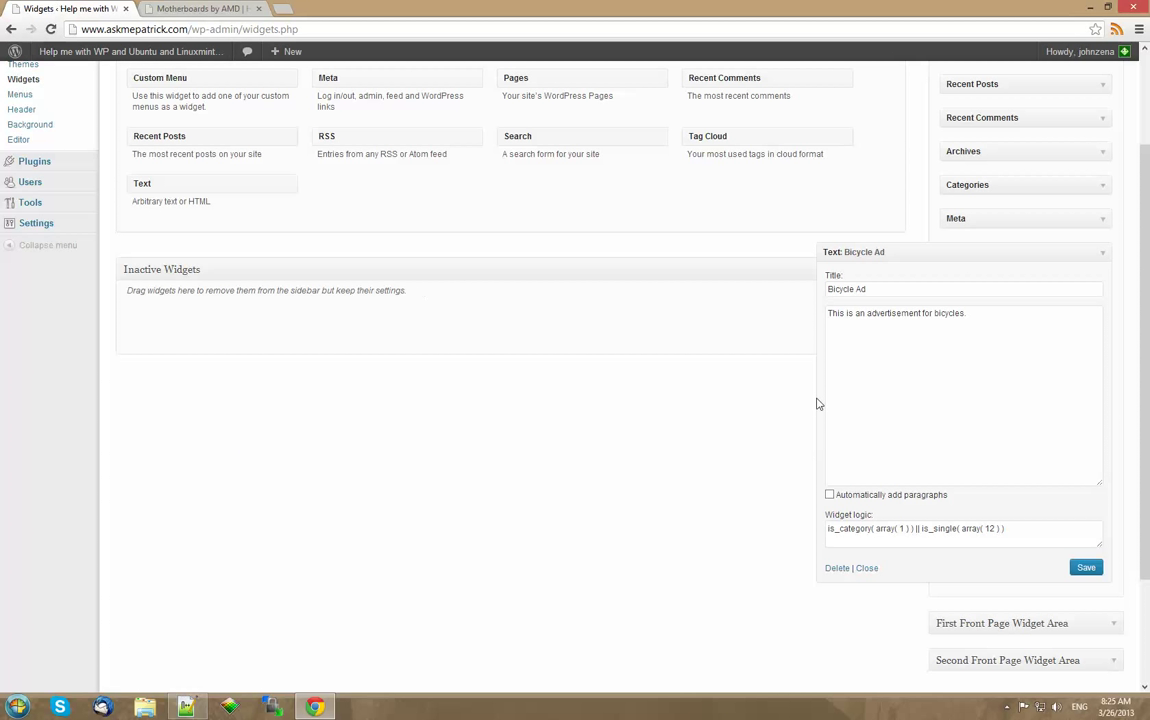
pyautogui.click(196, 10)
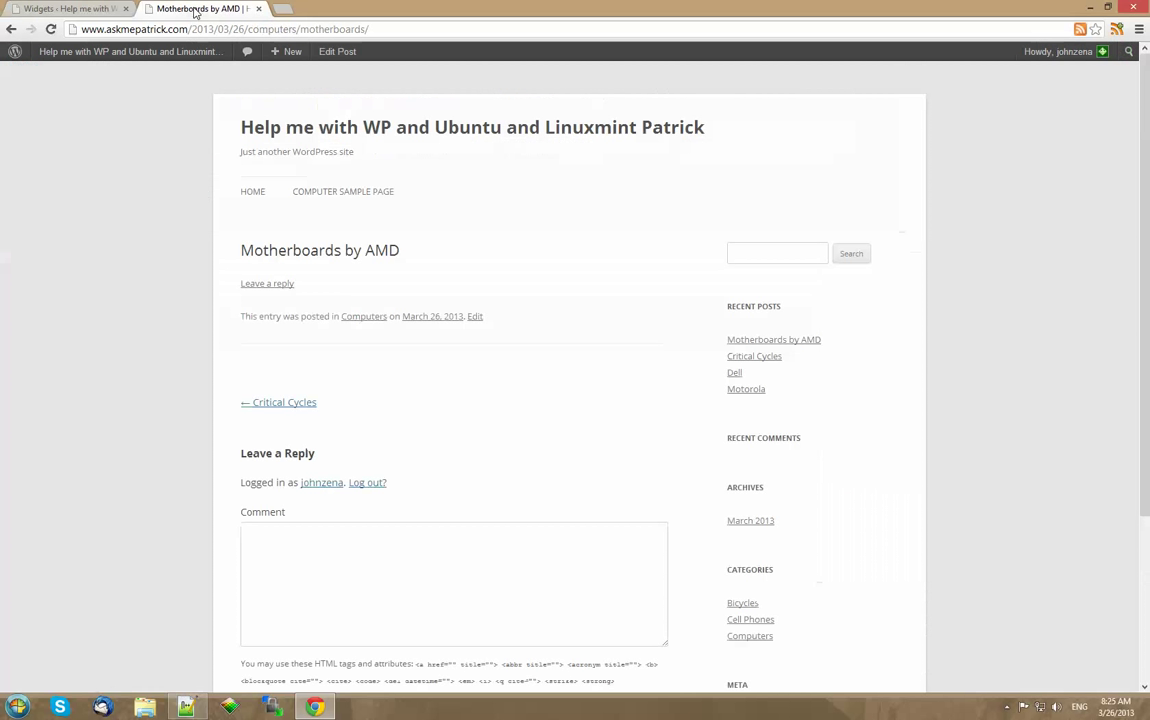
pyautogui.click(113, 54)
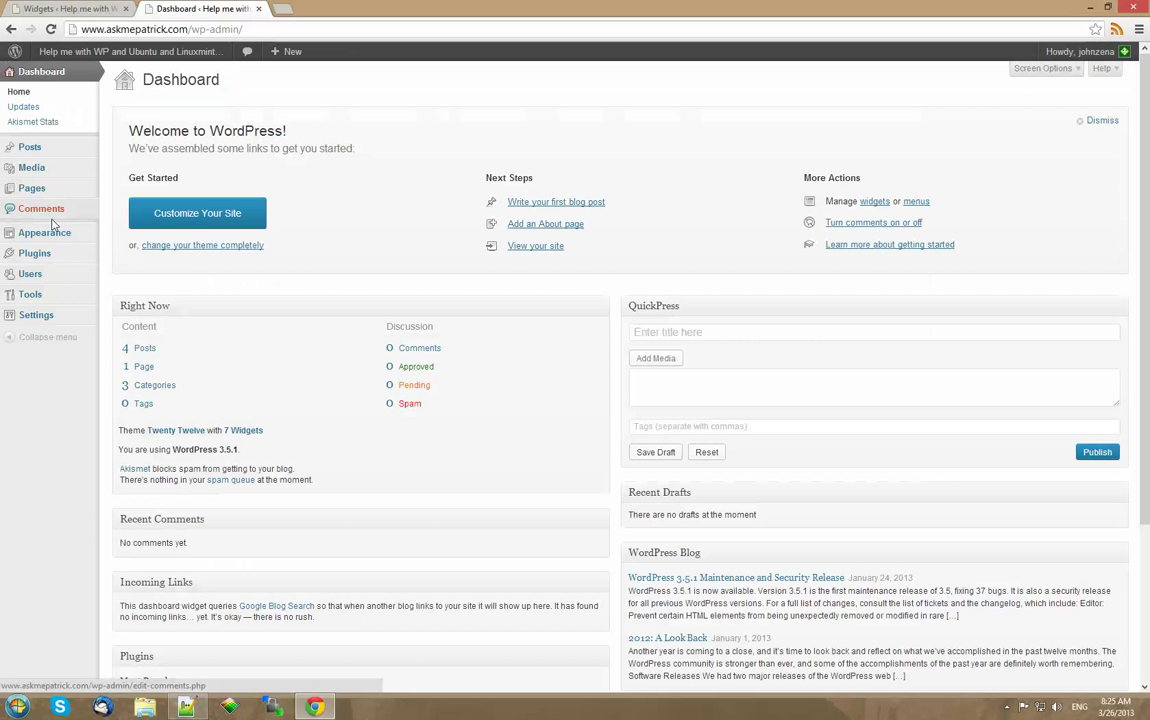
pyautogui.moveTo(40, 188)
pyautogui.click(133, 188)
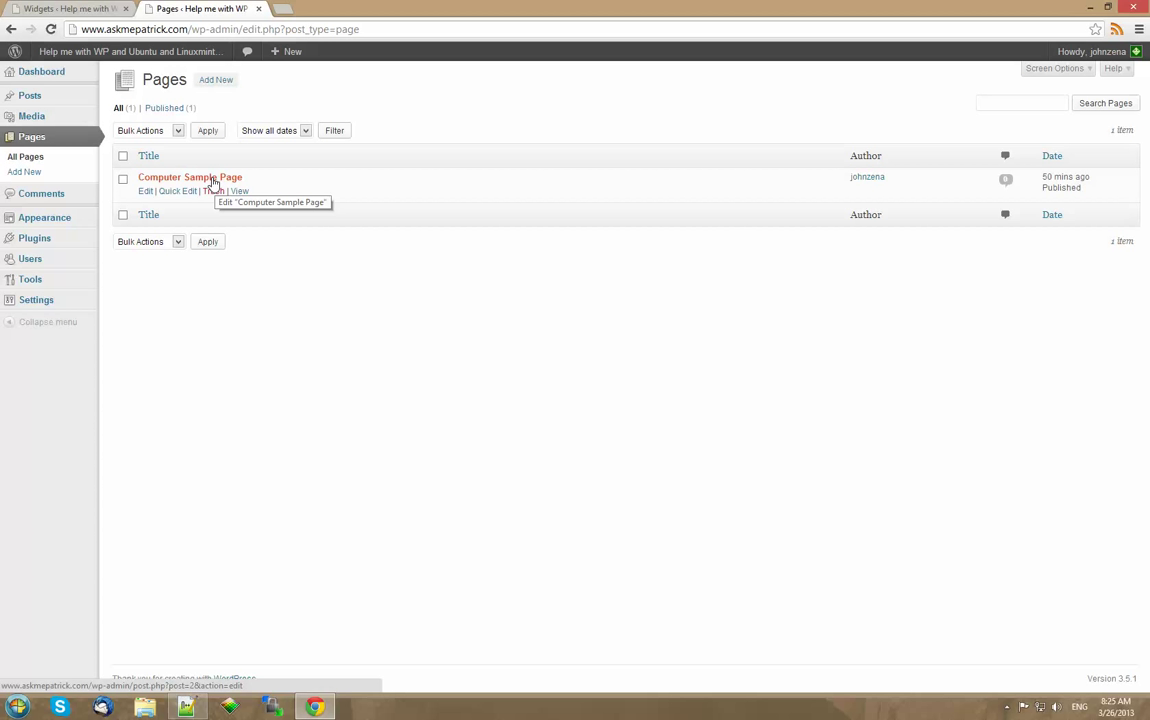
# - Append || is_page( array( 2 ) ) to the Bicycle Ad widget logic and save it
pyautogui.click(90, 9)
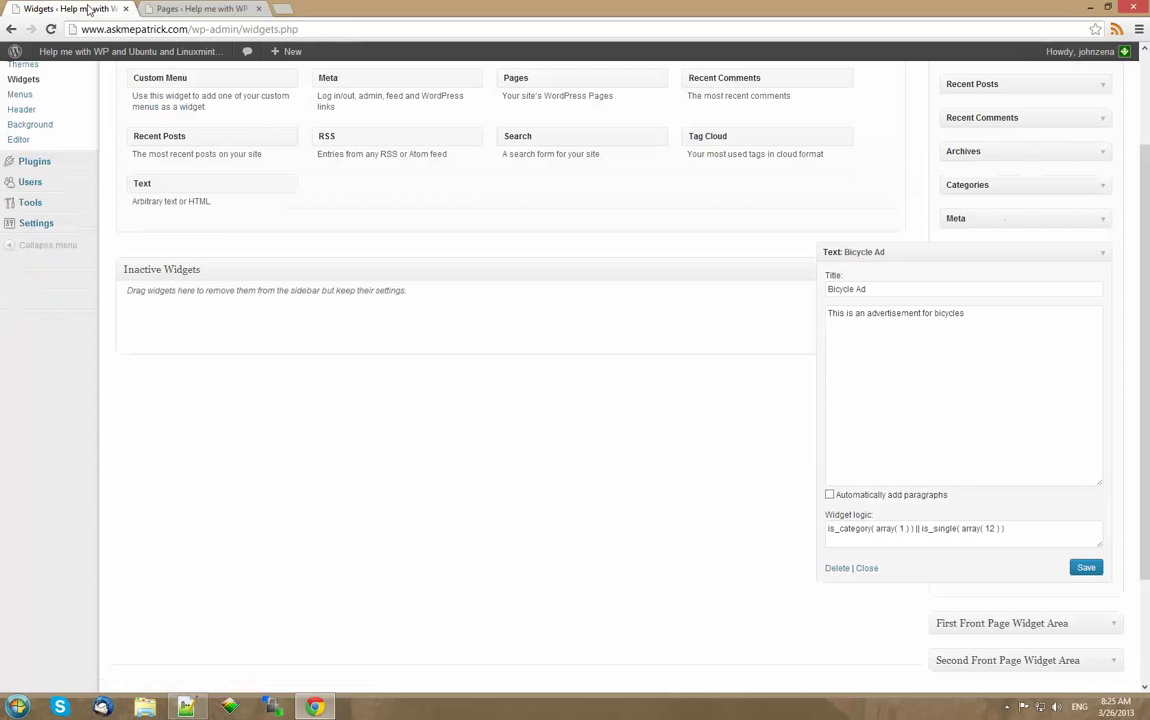
pyautogui.click(1037, 530)
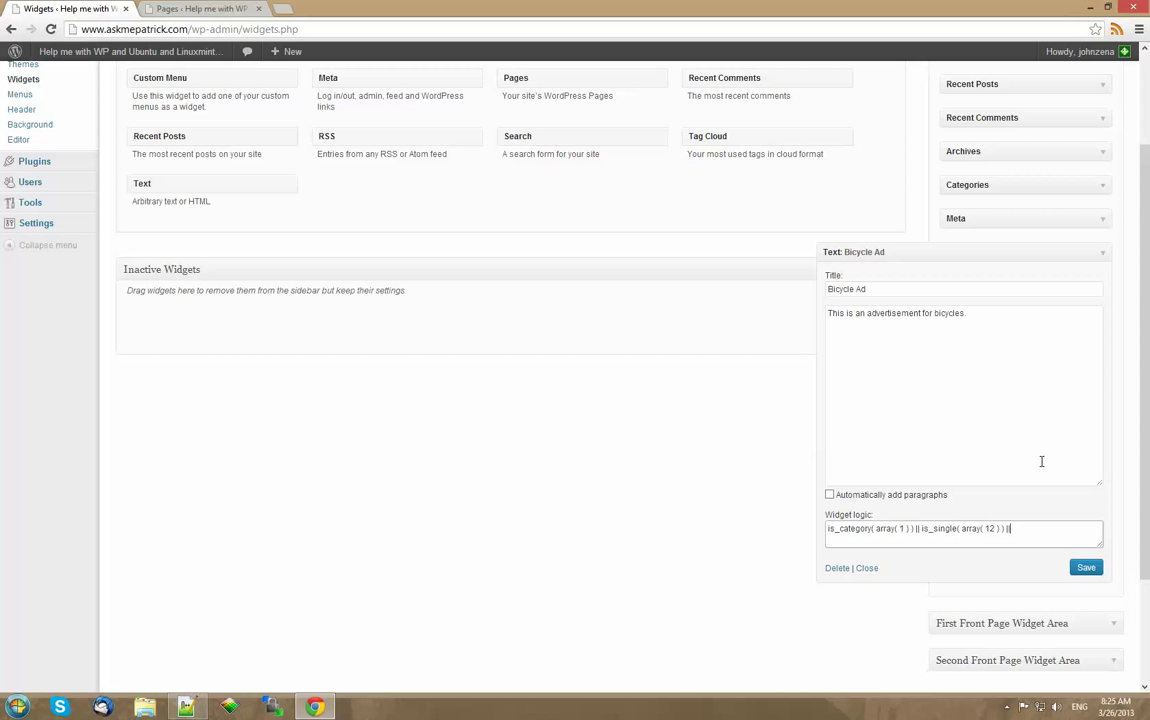
pyautogui.hotkey('ctrl', 'v')
pyautogui.moveTo(1073, 528); pyautogui.dragTo(833, 539)
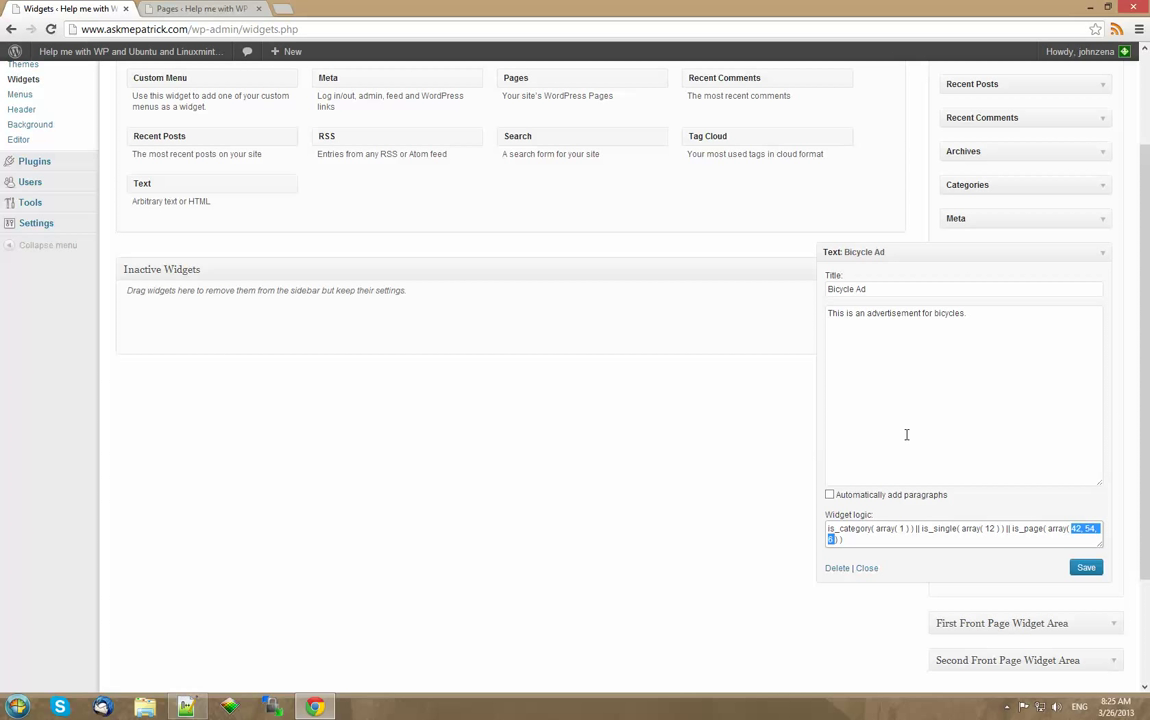
pyautogui.write('2')
pyautogui.click(1086, 568)
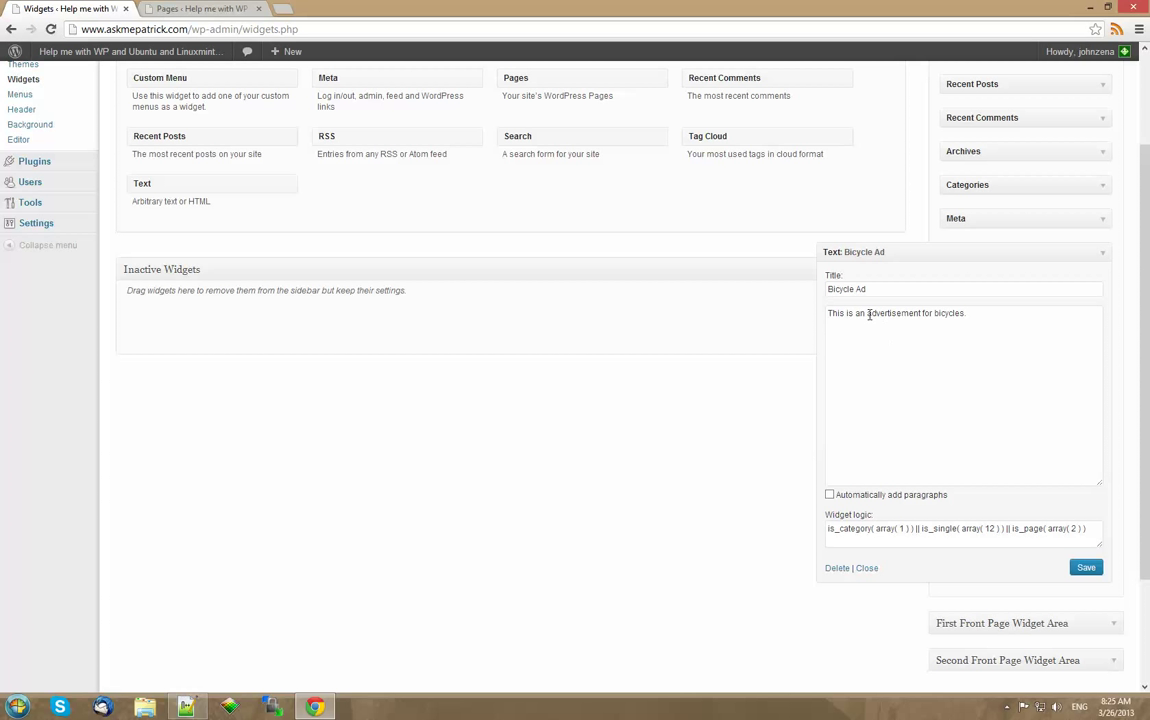
# - Open the Computer Sample Page on the live site and check its sidebar for the Bicycle Ad
pyautogui.click(226, 10)
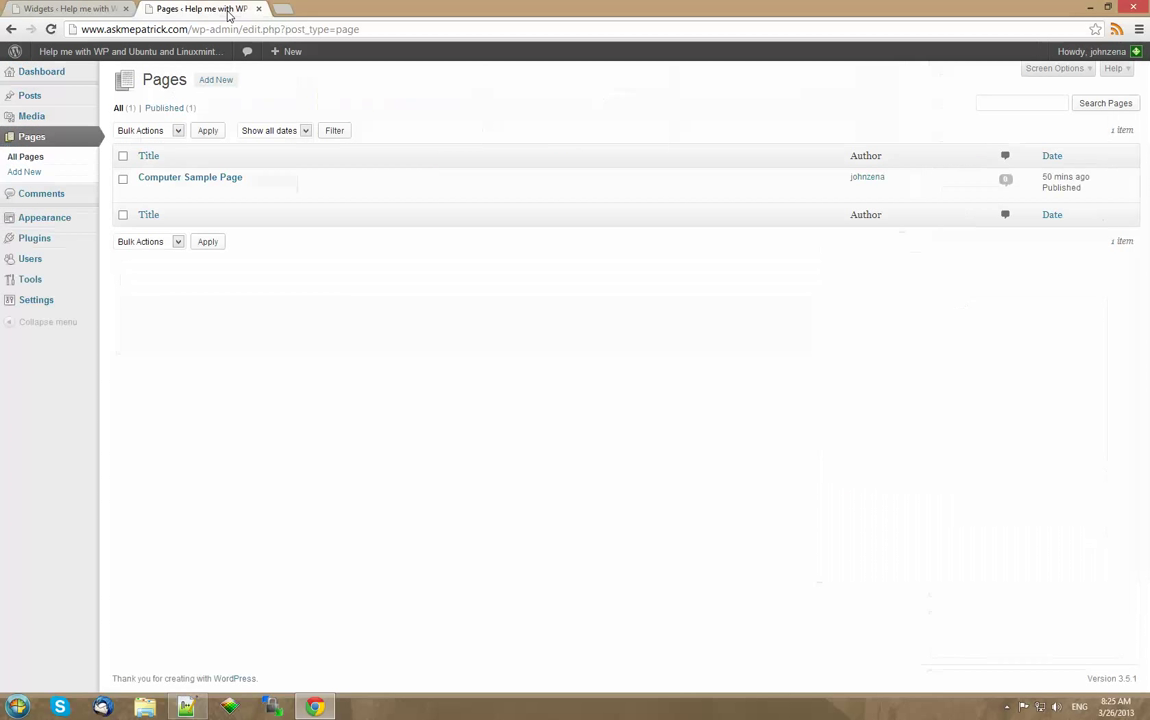
pyautogui.click(172, 53)
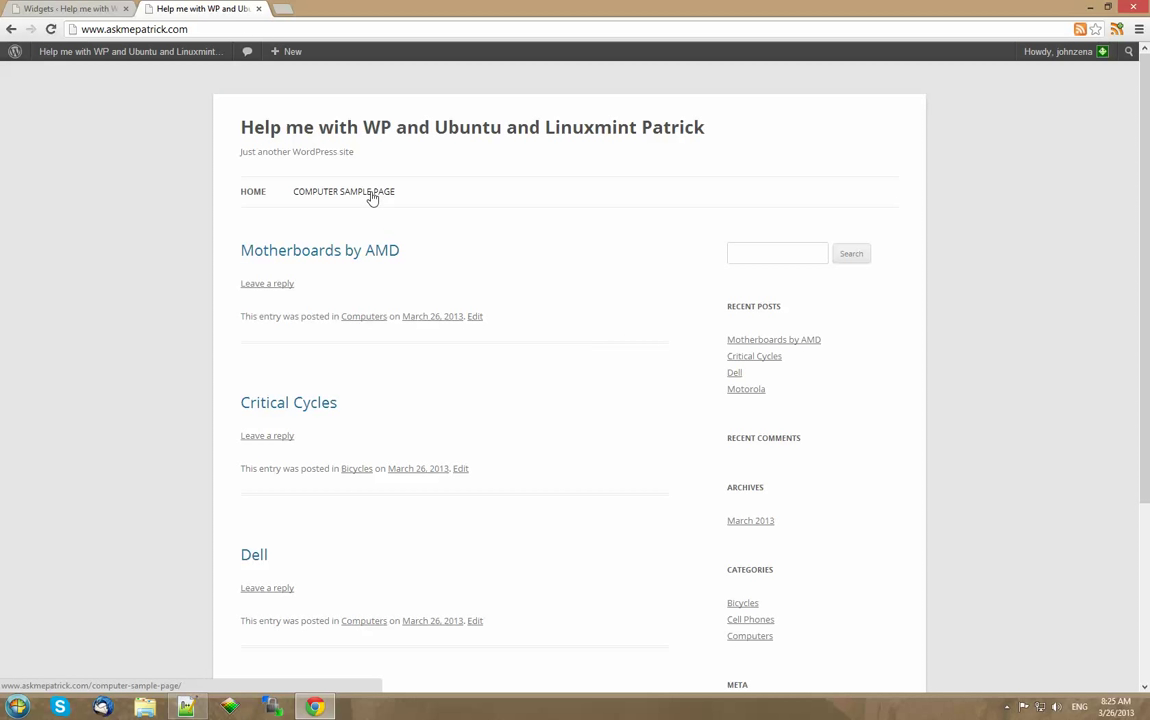
pyautogui.click(371, 196)
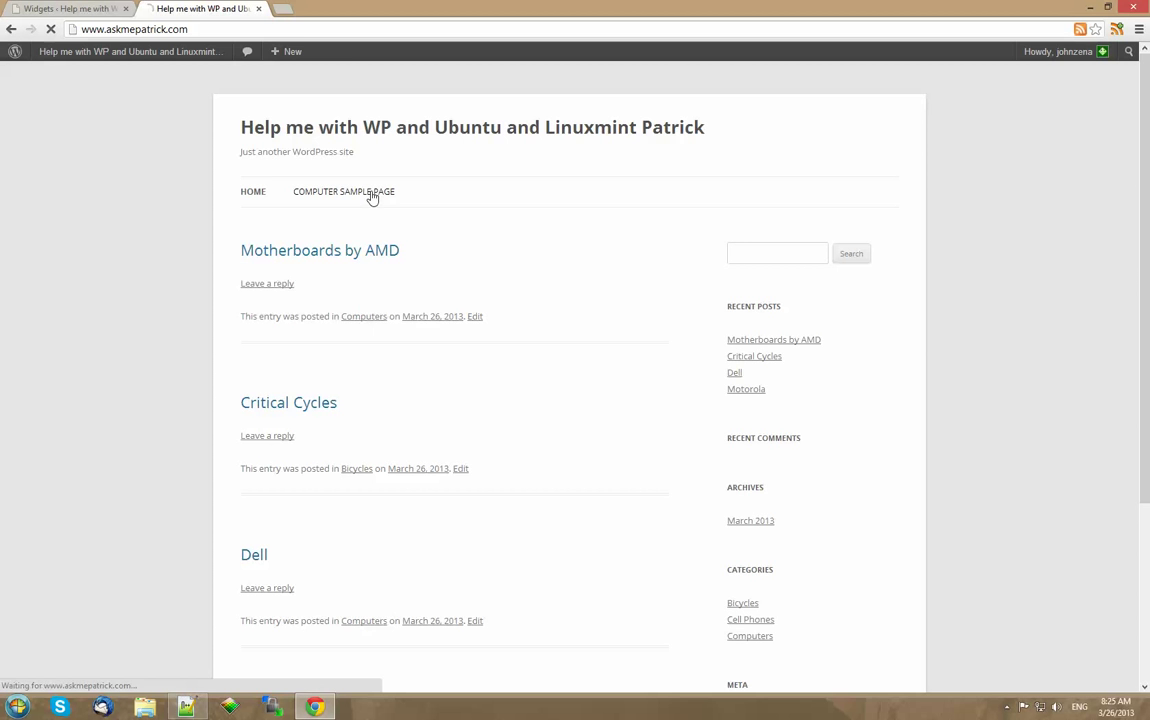
pyautogui.scroll(-3, 1024, 393)
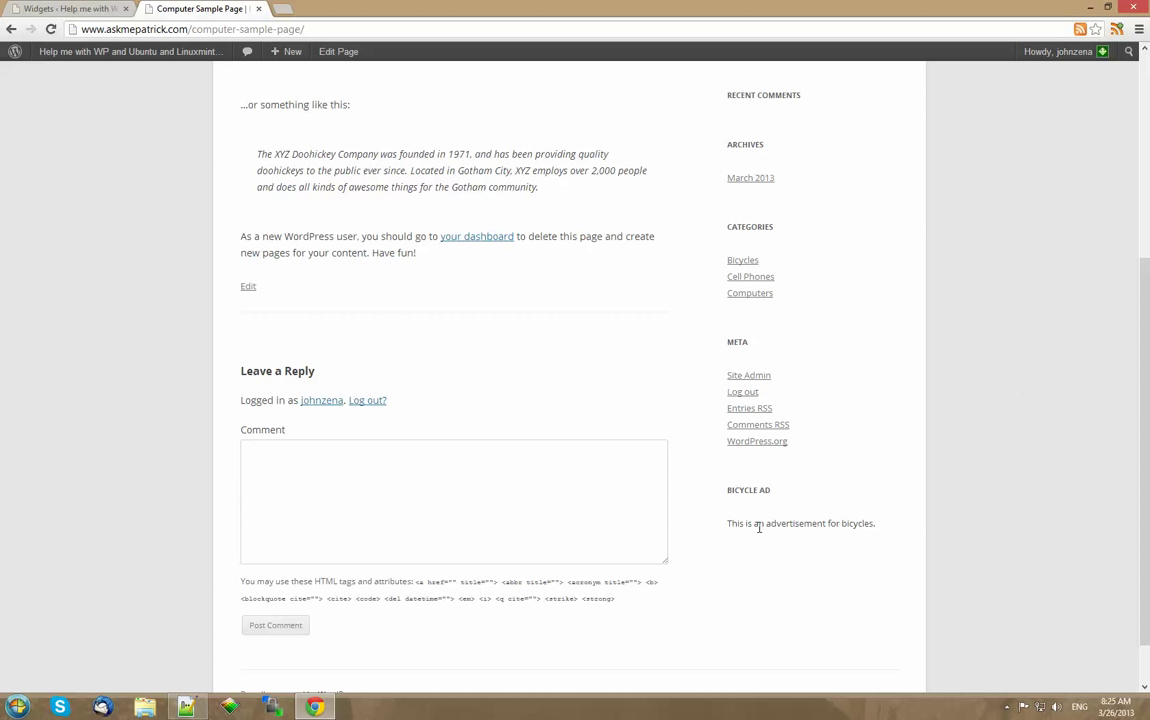
pyautogui.scroll(4, 728, 474)
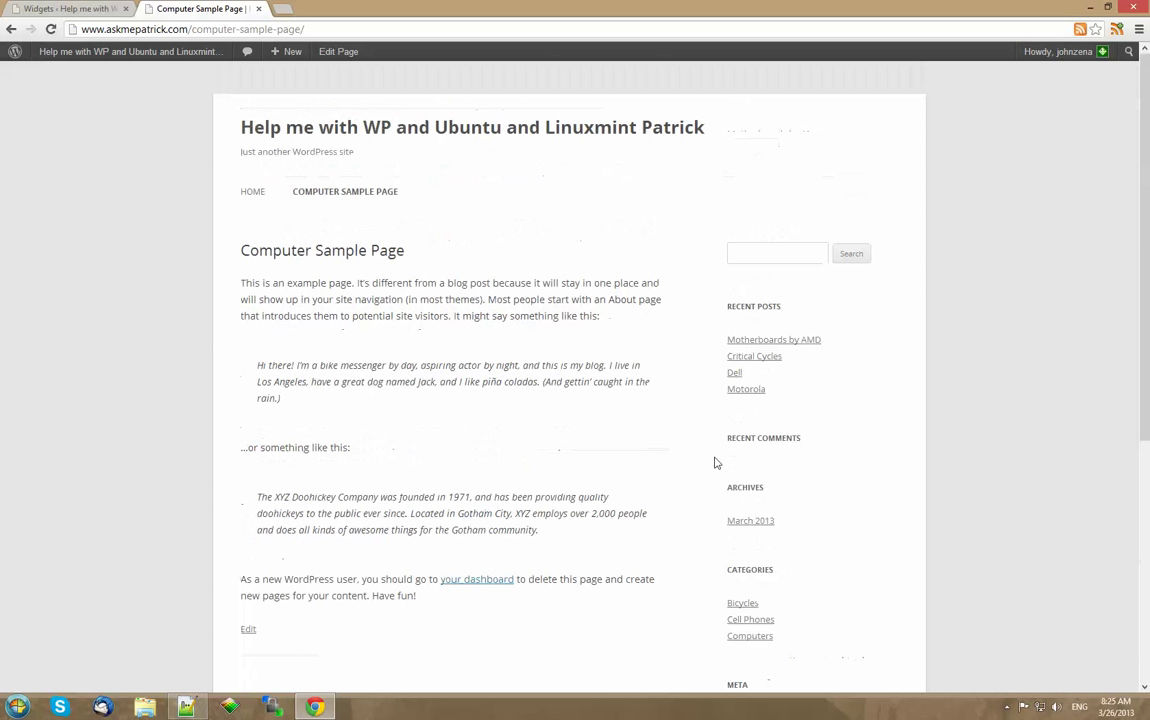
# - Open the Motherboards by AMD post in the editor and confirm its permalink slug 'motherboards'
pyautogui.click(63, 12)
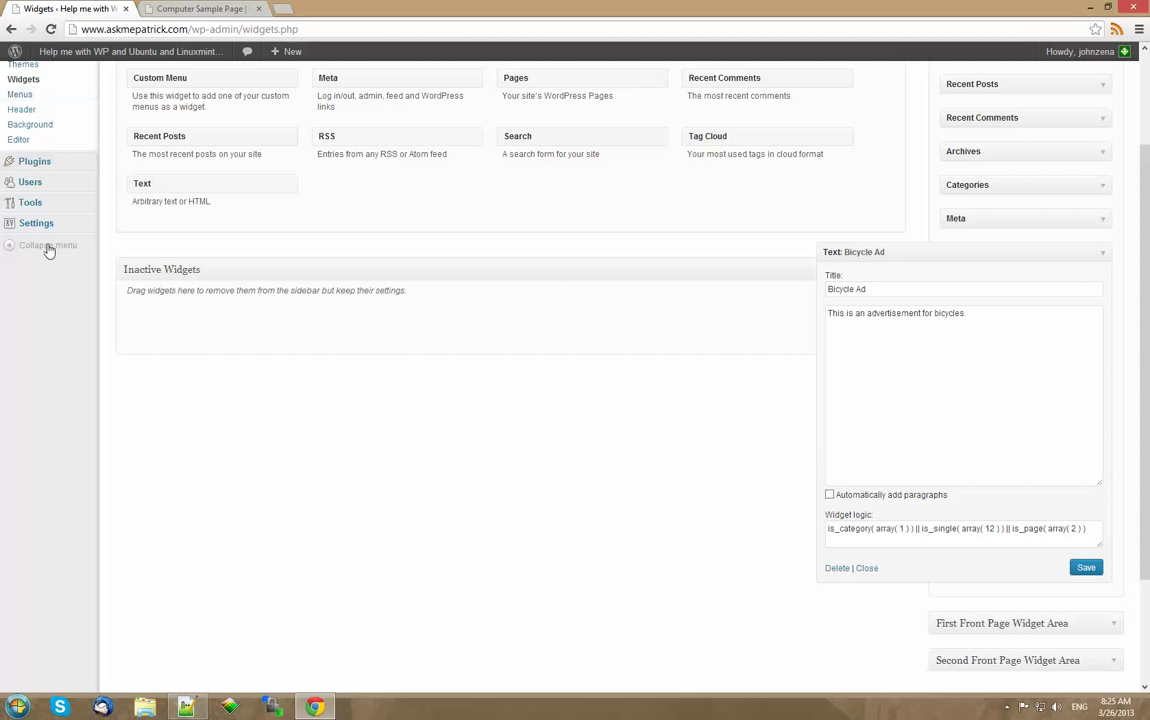
pyautogui.scroll(2, 47, 248)
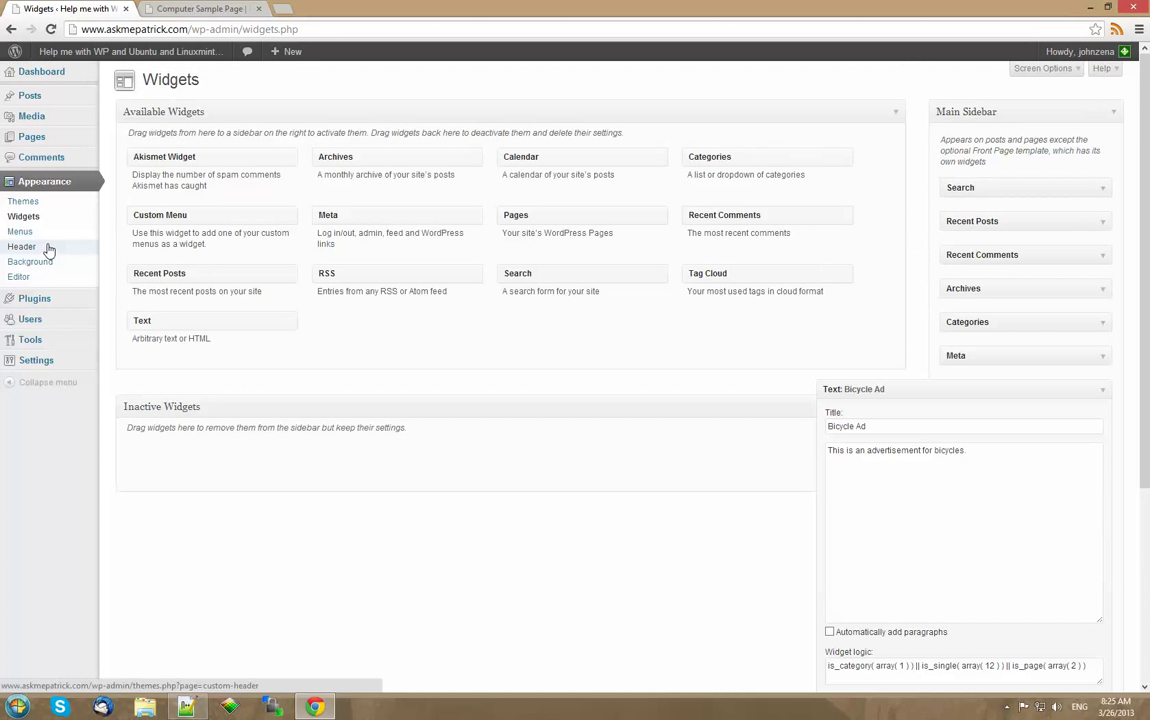
pyautogui.click(48, 96)
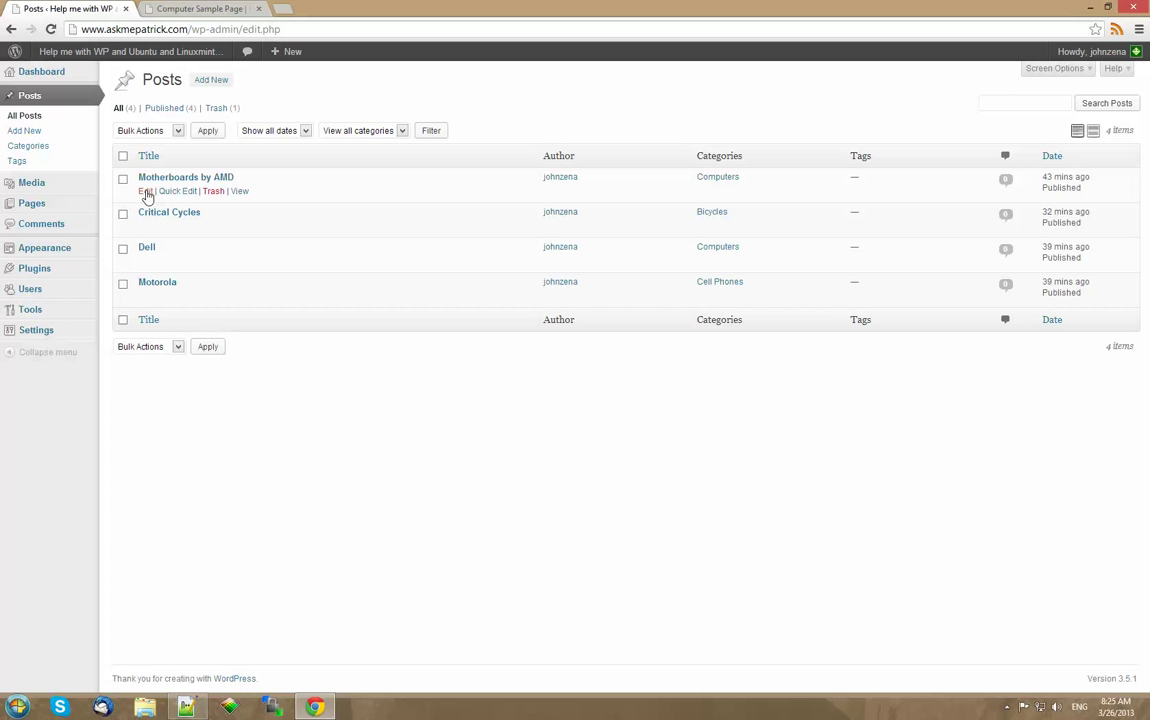
pyautogui.click(146, 192)
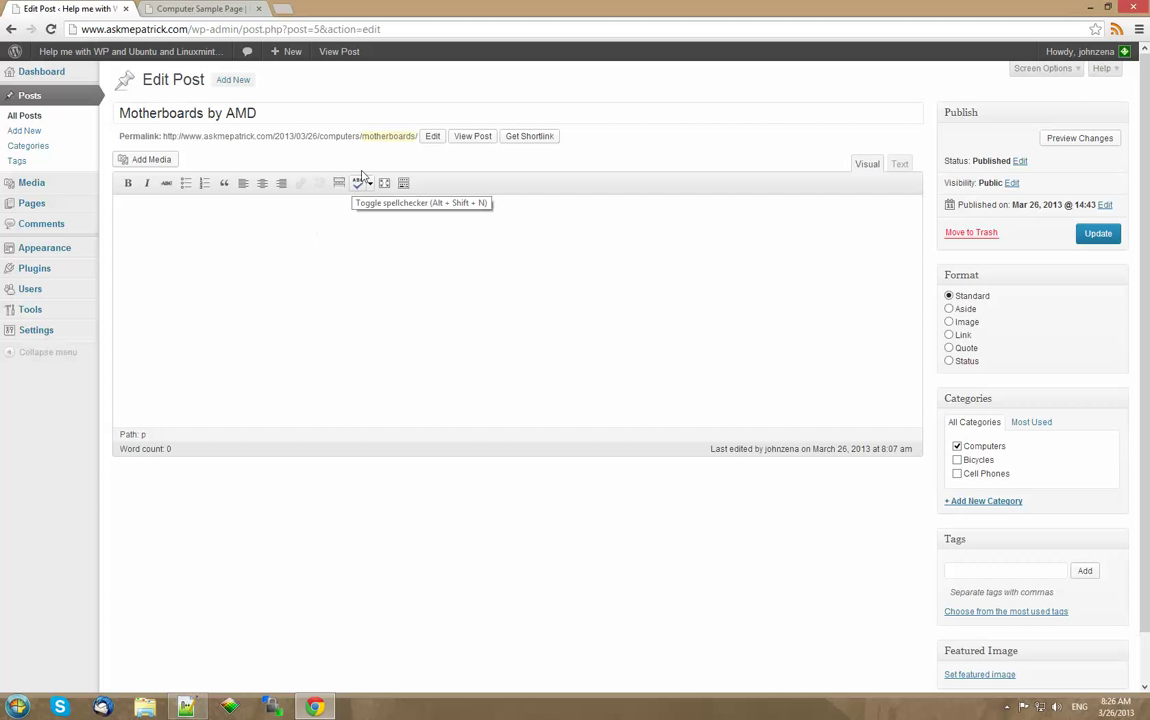
pyautogui.click(432, 136)
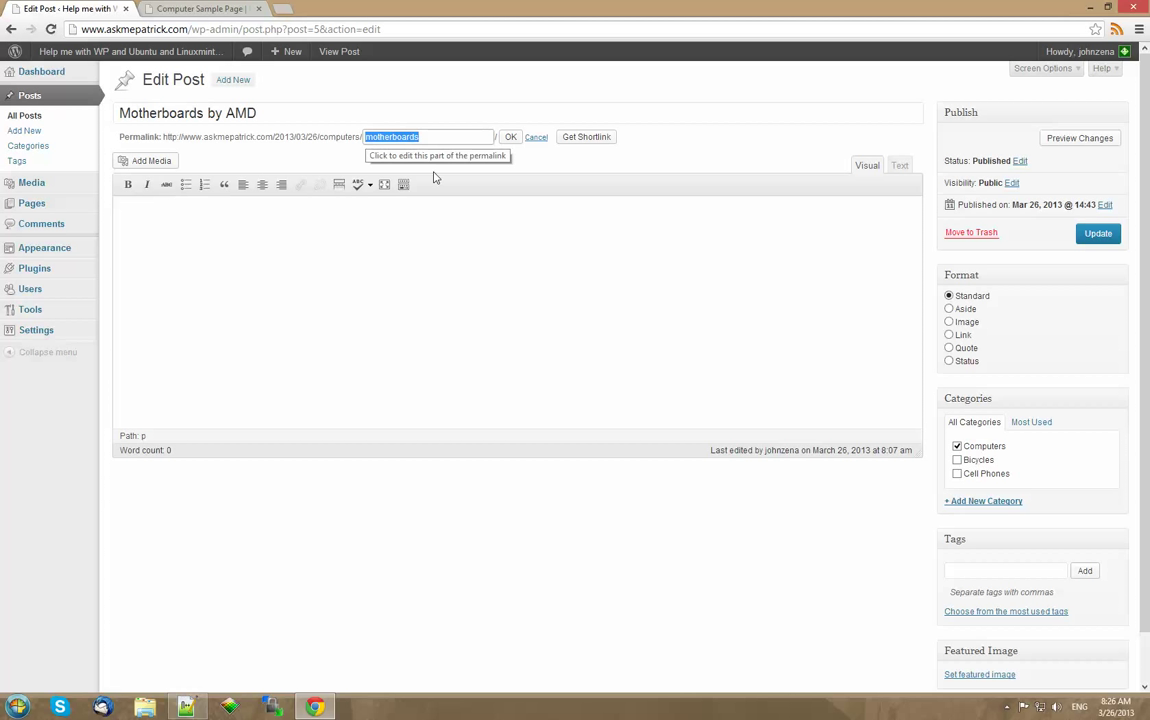
pyautogui.click(509, 137)
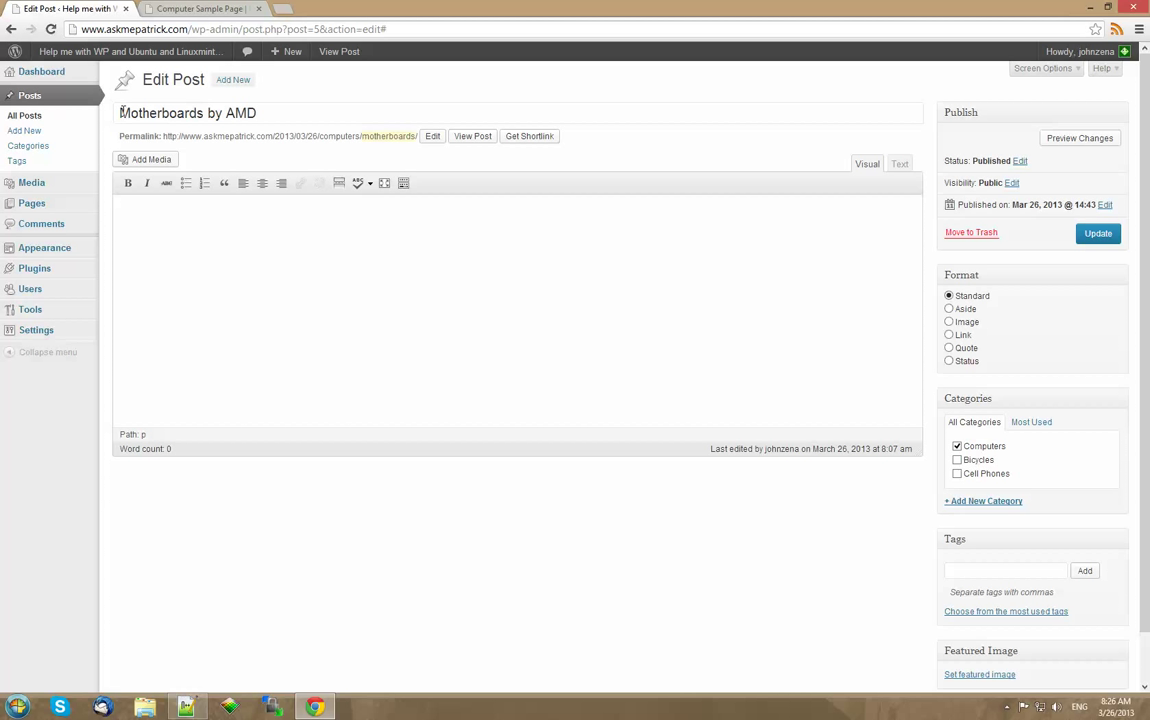
# - Copy the post title 'Motherboards by AMD' to the clipboard
pyautogui.moveTo(120, 113); pyautogui.dragTo(258, 113)
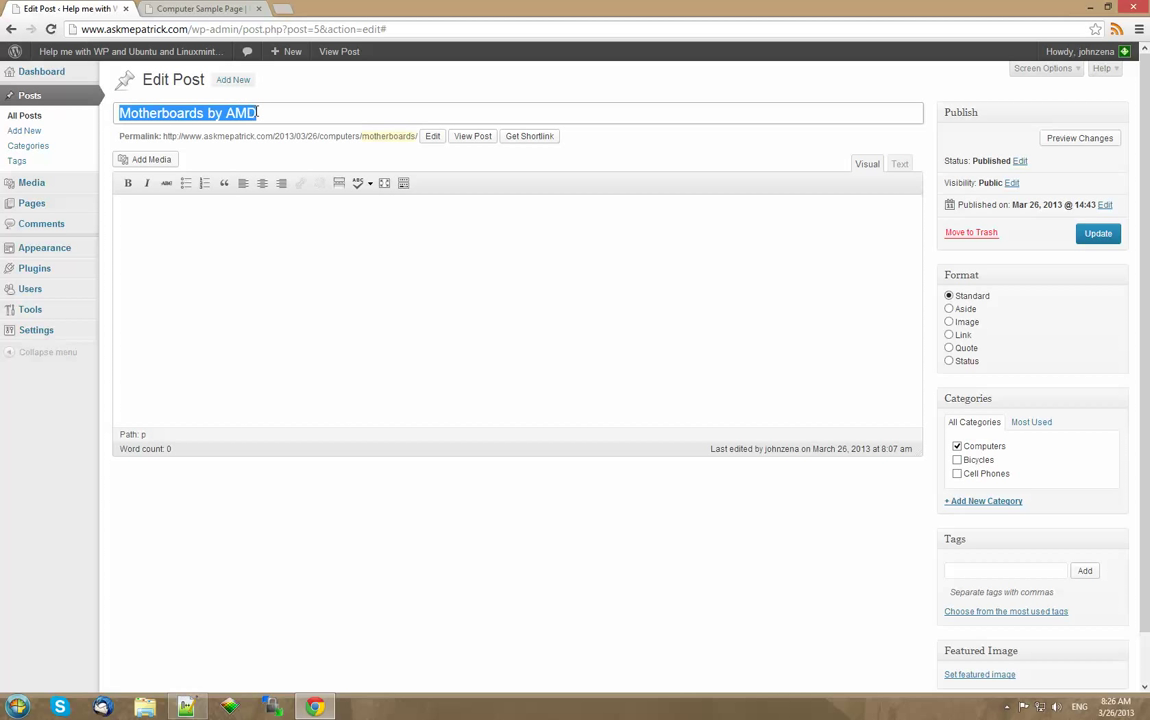
pyautogui.rightClick(222, 112)
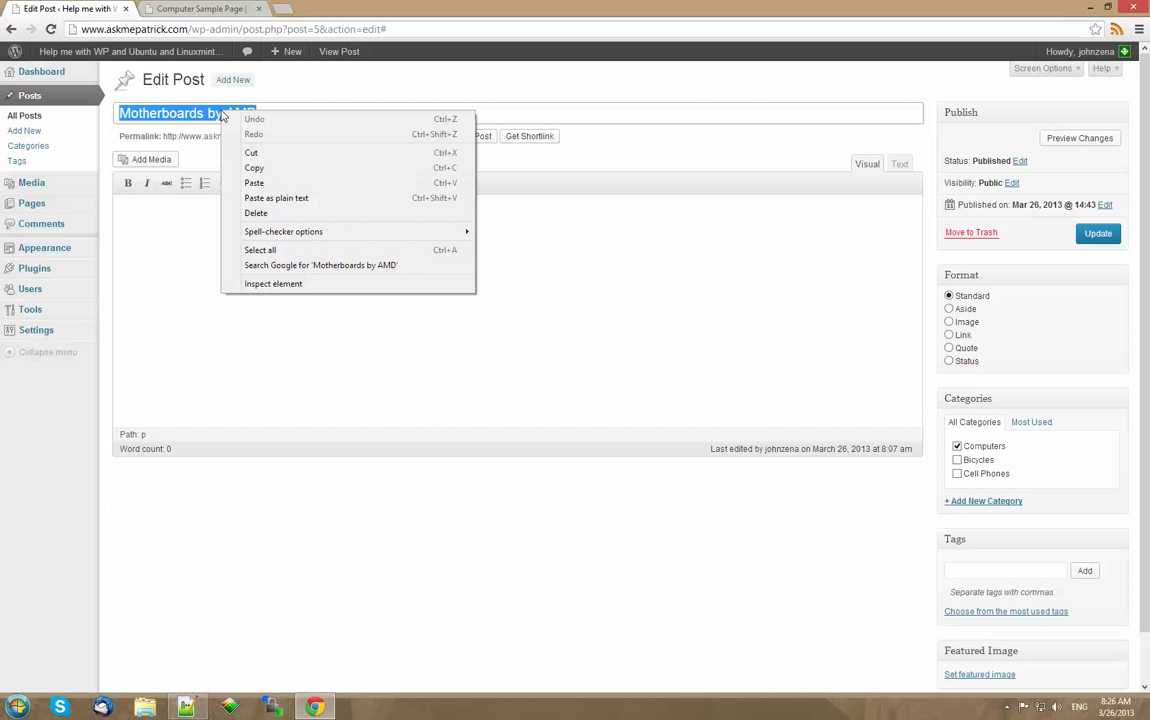
pyautogui.click(266, 172)
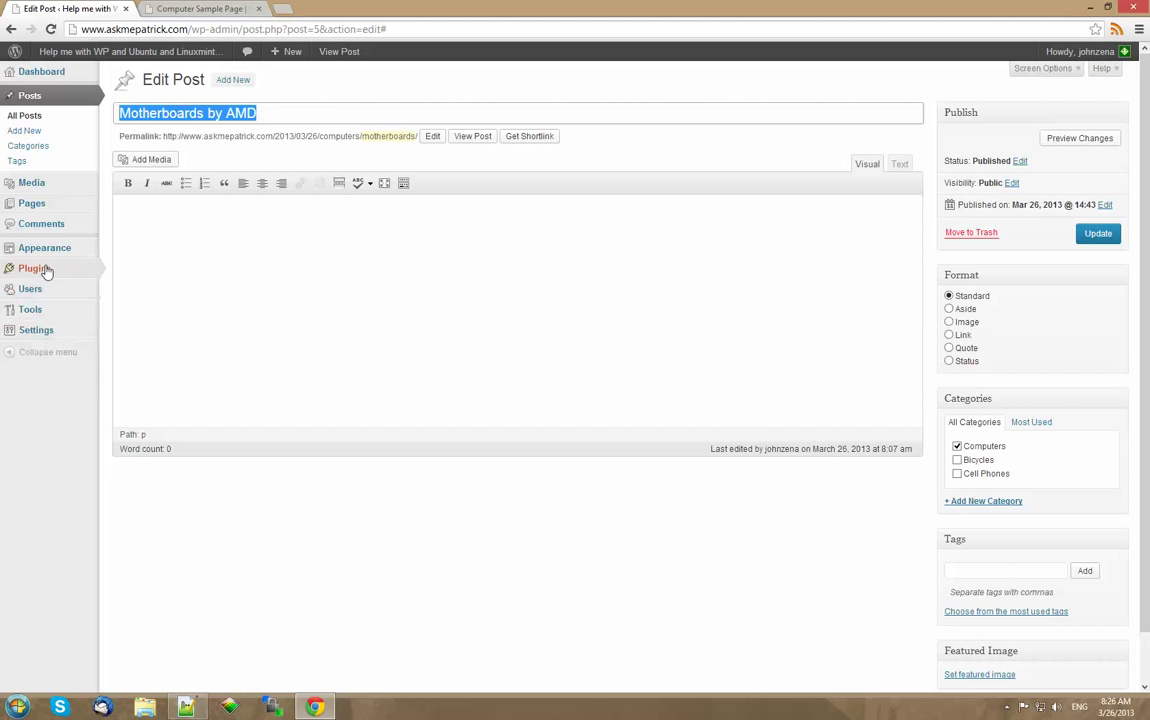
# - Add 'Motherboards by AMD' after 12 in the Bicycle Ad's is_single array and save
pyautogui.moveTo(46, 249)
pyautogui.click(113, 263)
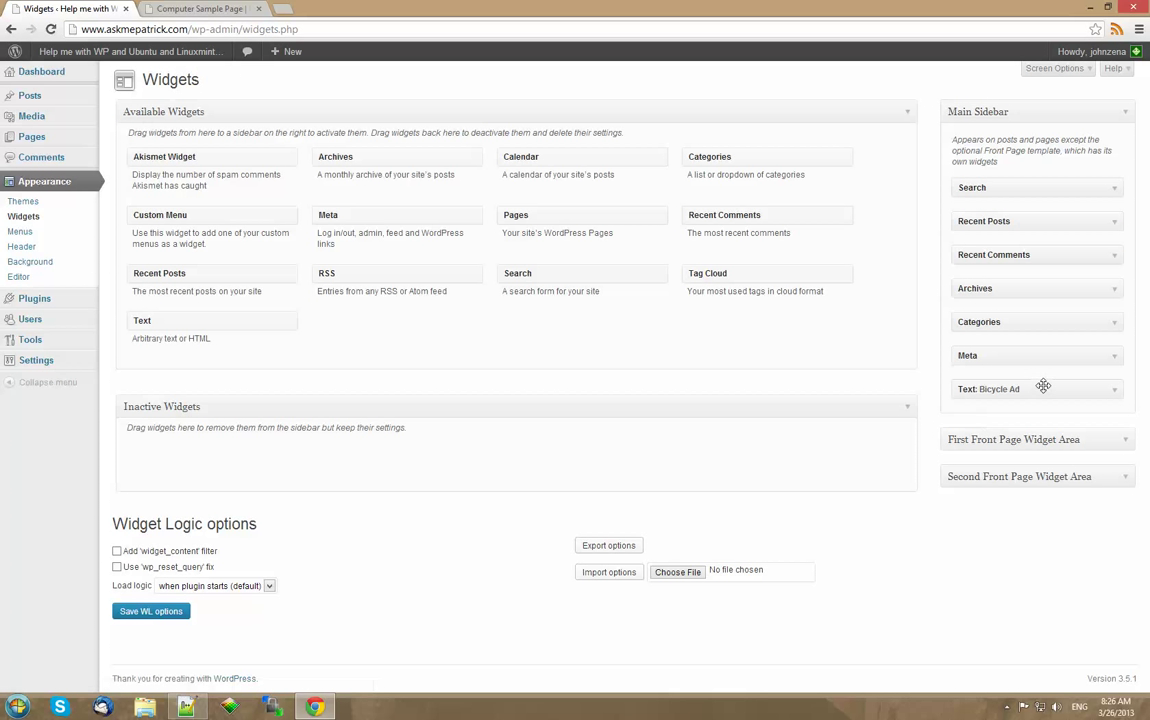
pyautogui.click(1115, 390)
pyautogui.scroll(-3, 1007, 498)
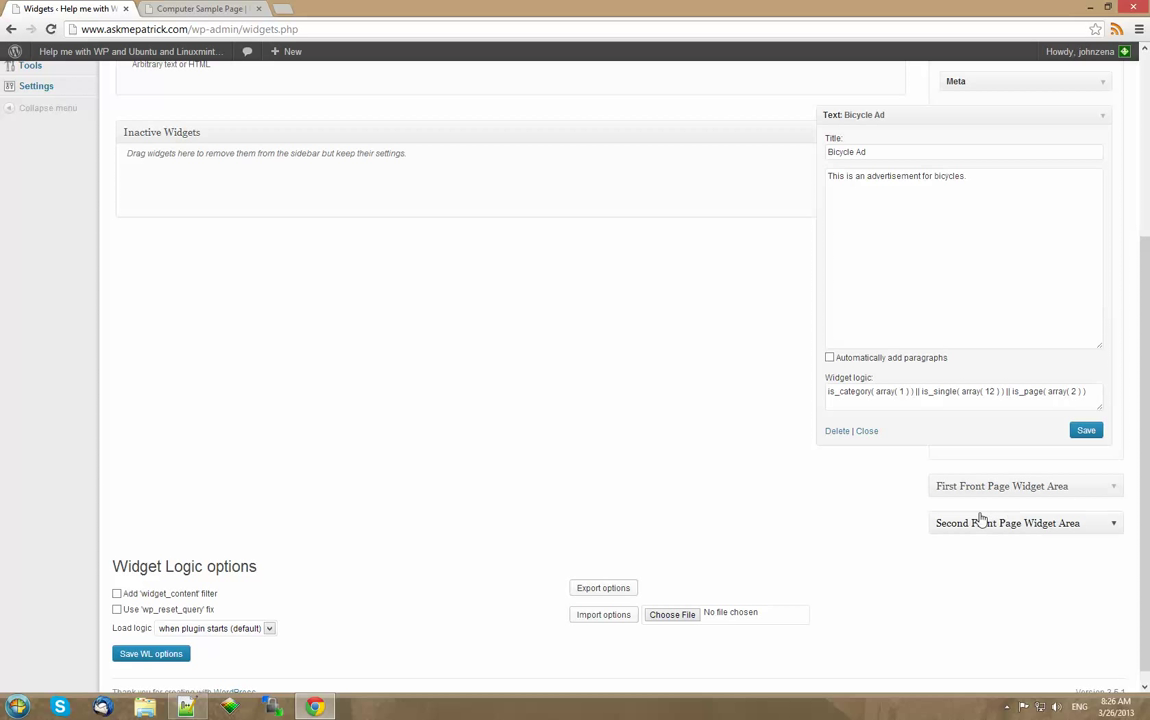
pyautogui.click(994, 391)
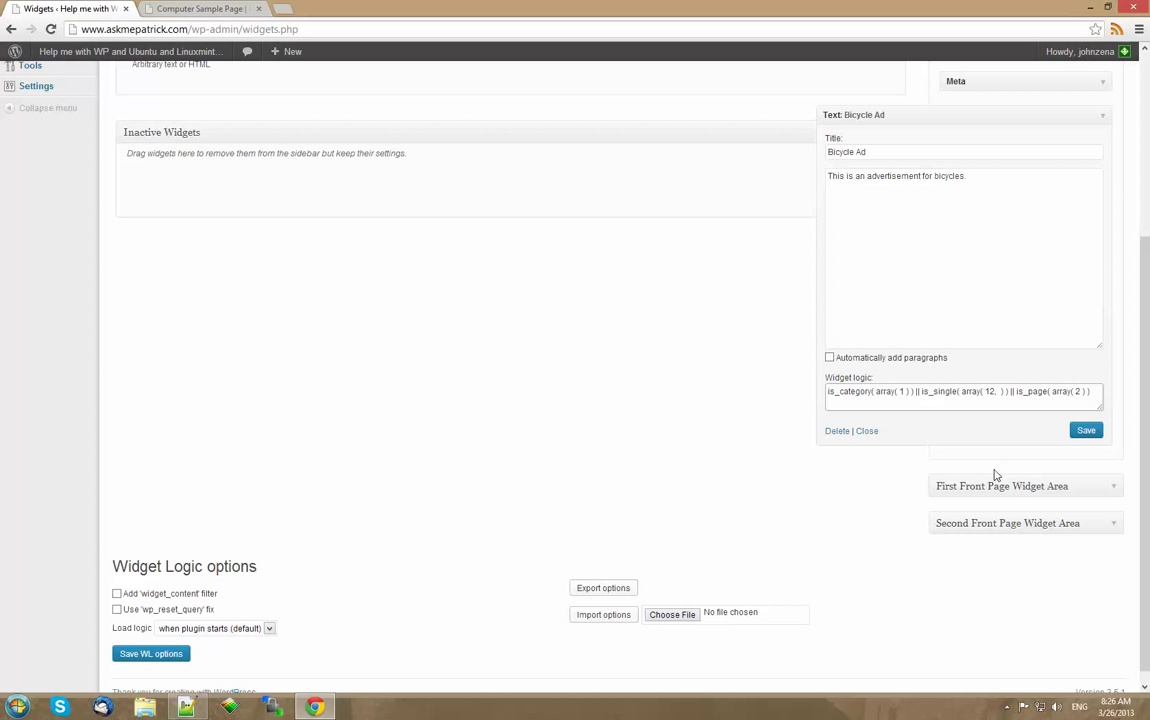
pyautogui.write("'")
pyautogui.hotkey('ctrl', 'v')
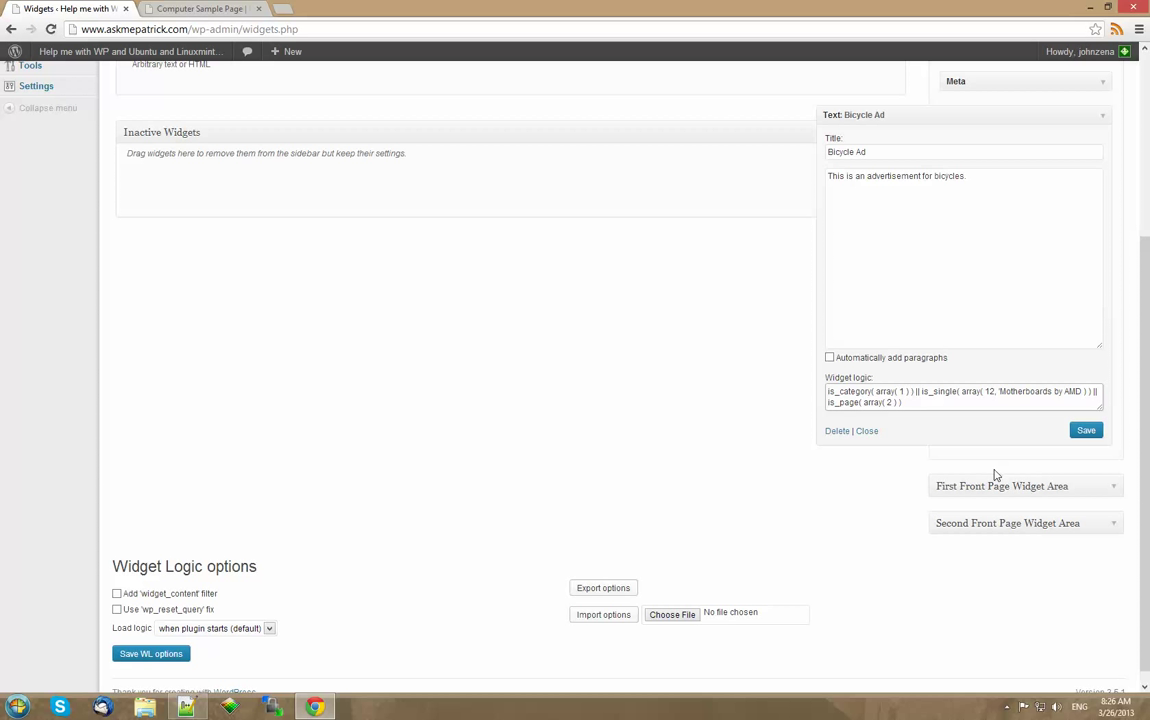
pyautogui.write("'")
pyautogui.press('BackSpace')
pyautogui.write("'")
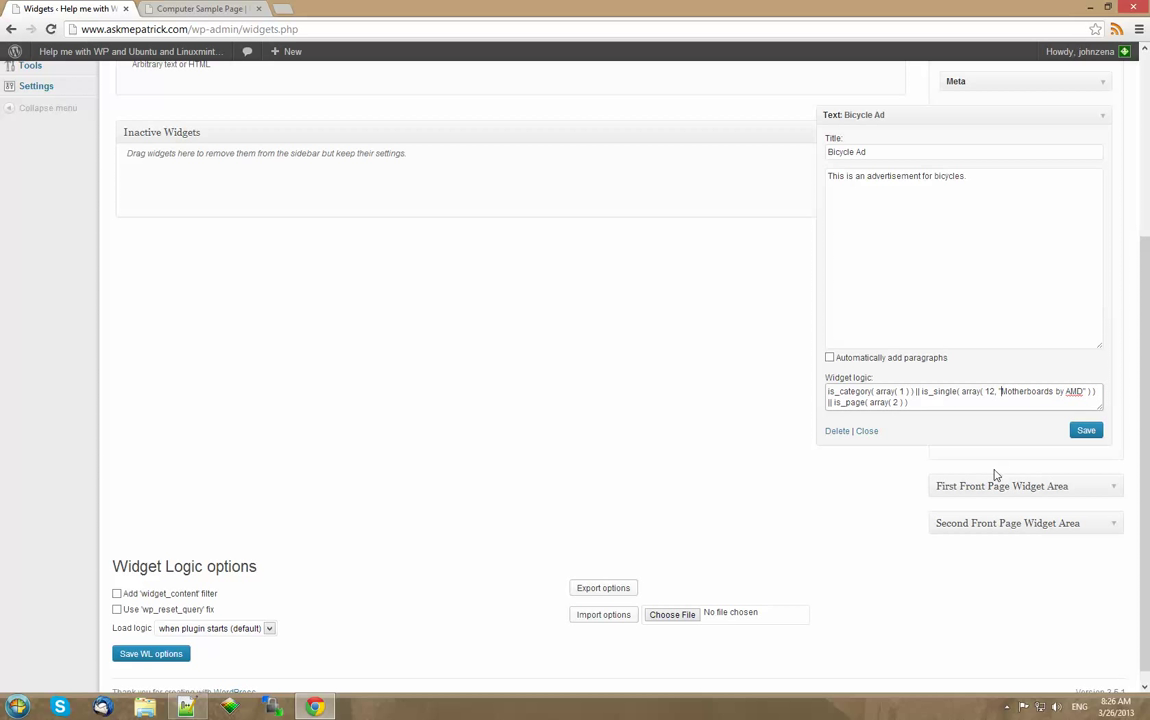
pyautogui.click(1086, 430)
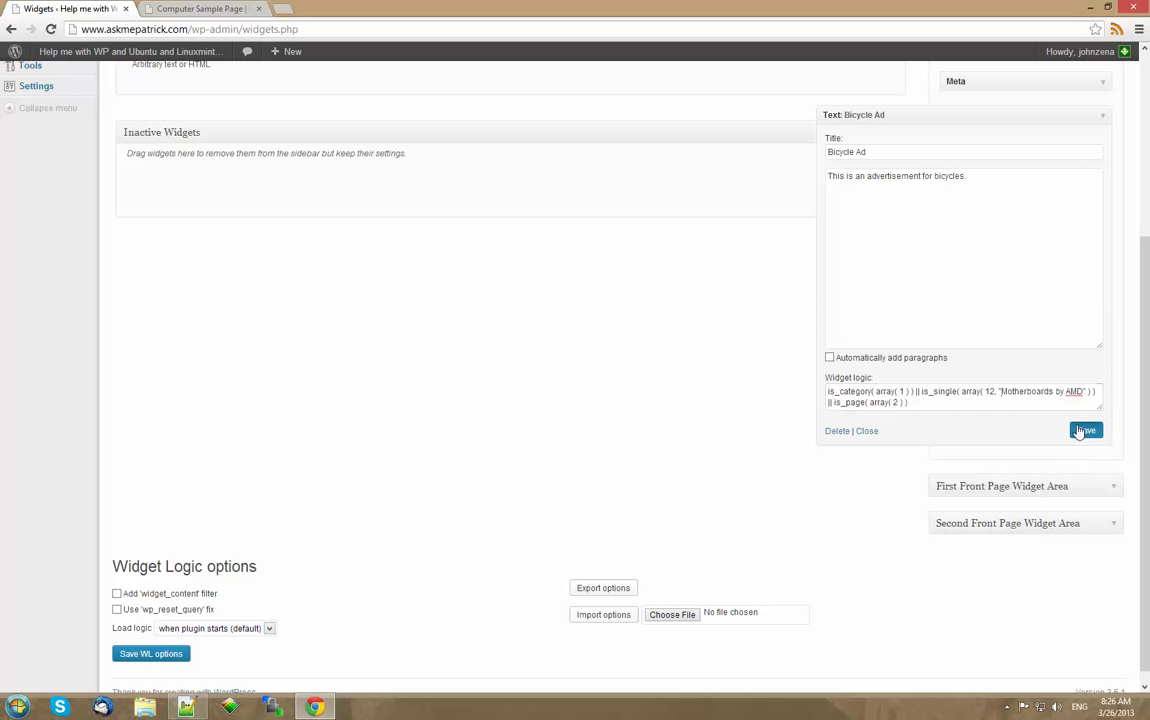
# - Reload the Computer Sample Page on the live site
pyautogui.click(220, 10)
pyautogui.rightClick(1070, 205)
pyautogui.click(1072, 236)
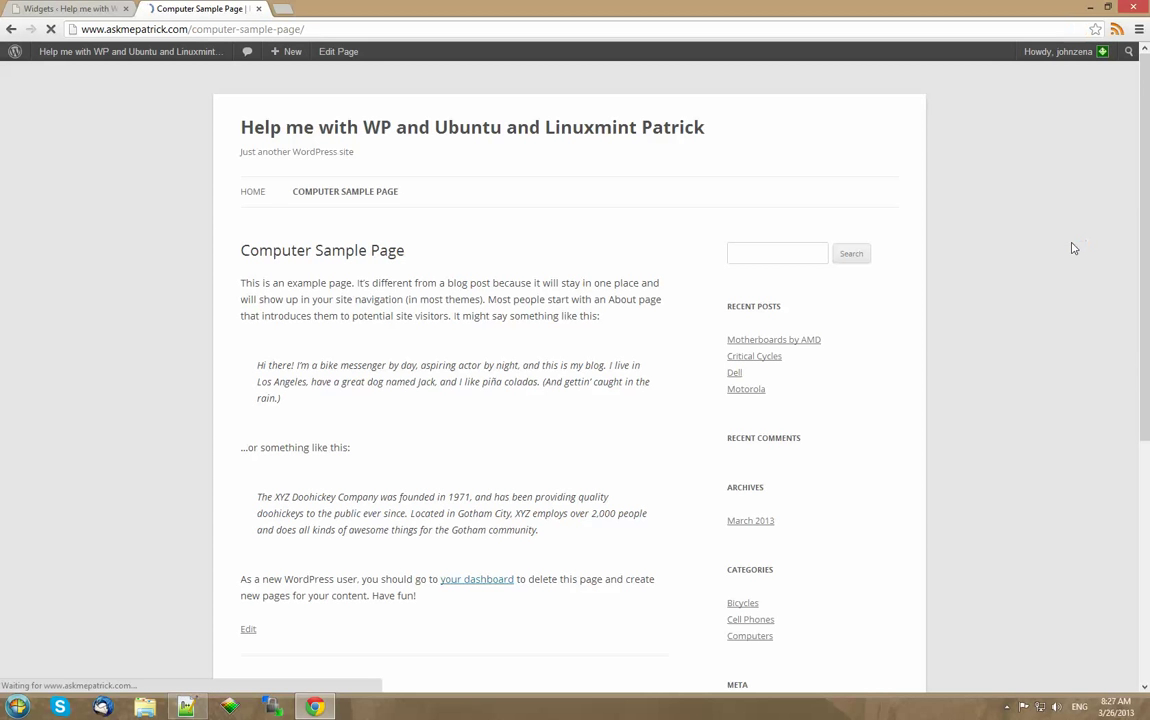
# - Open the Motherboards by AMD post on the live site and confirm the Bicycle Ad in its sidebar
pyautogui.scroll(-3, 1073, 246)
pyautogui.scroll(2, 1055, 233)
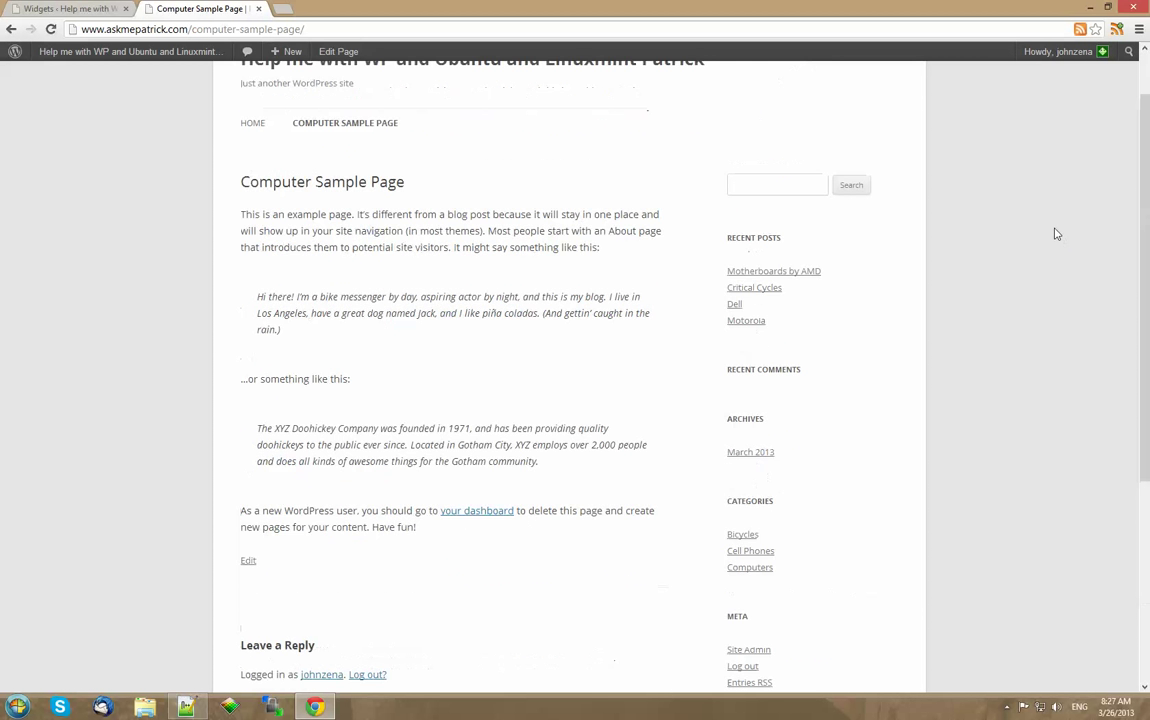
pyautogui.scroll(1, 1055, 233)
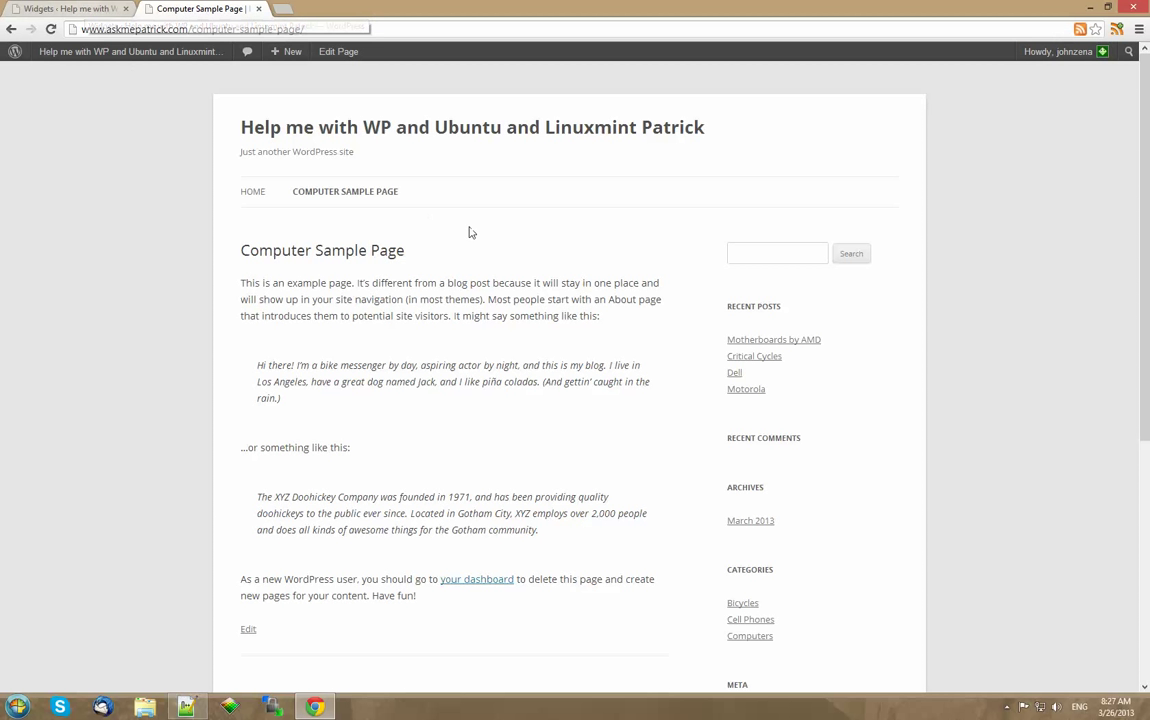
pyautogui.click(780, 340)
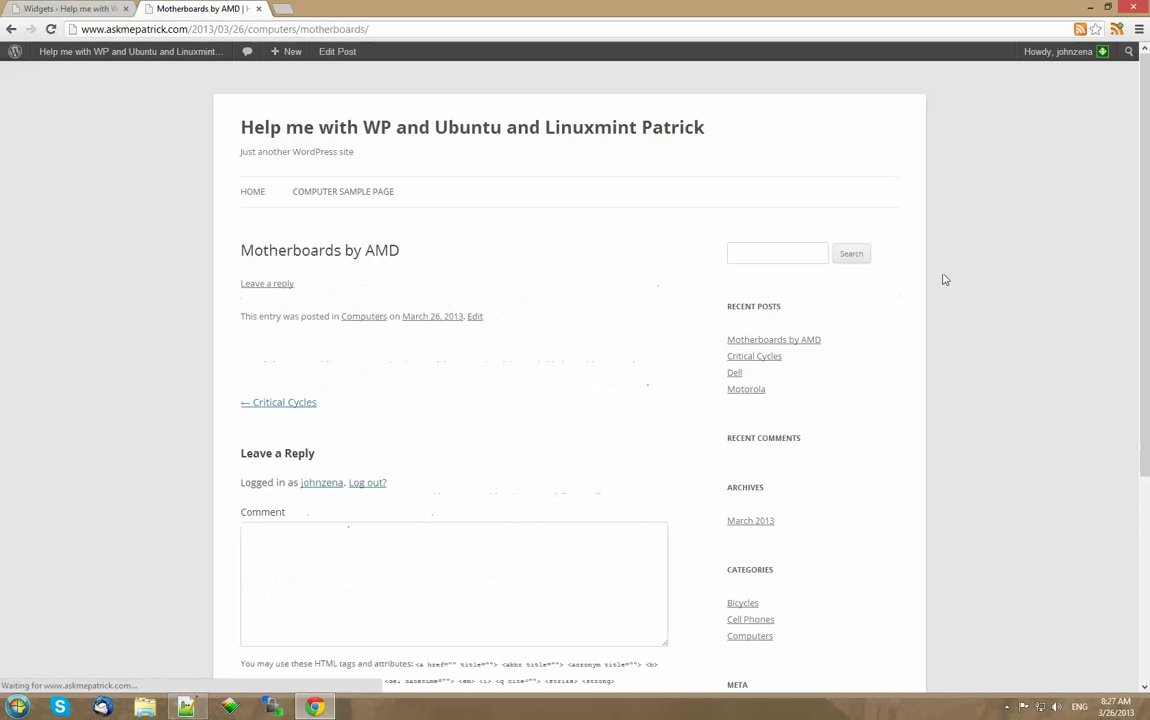
pyautogui.scroll(-3, 952, 275)
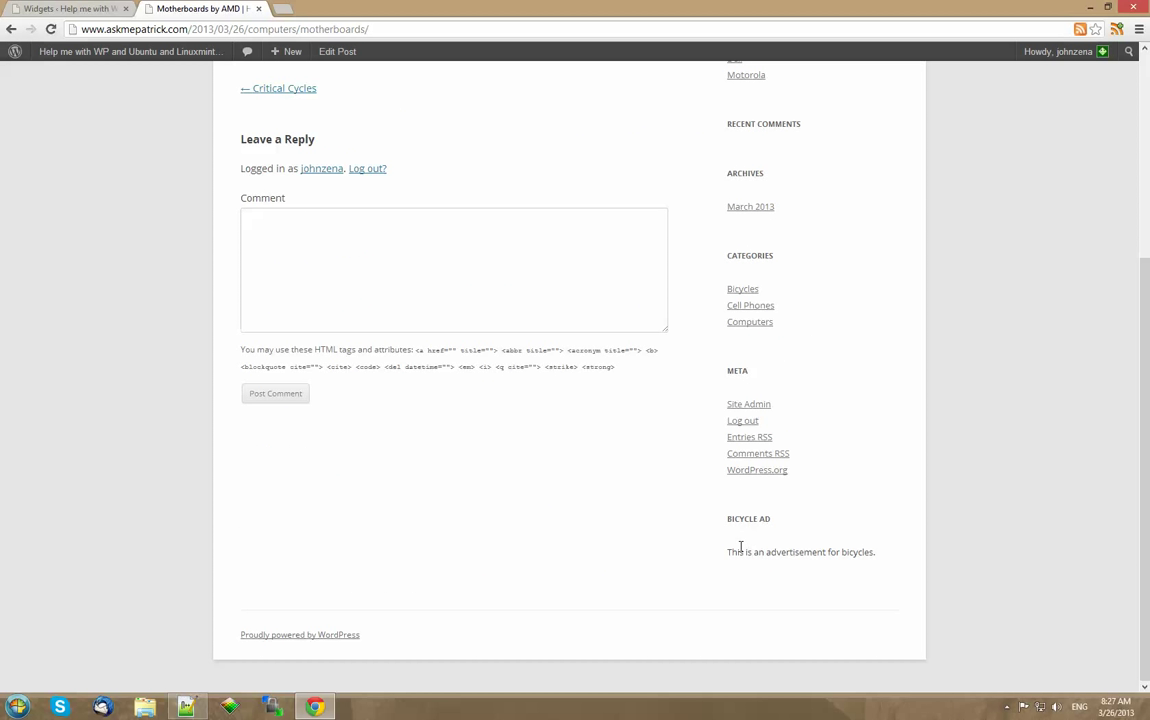
pyautogui.click(82, 9)
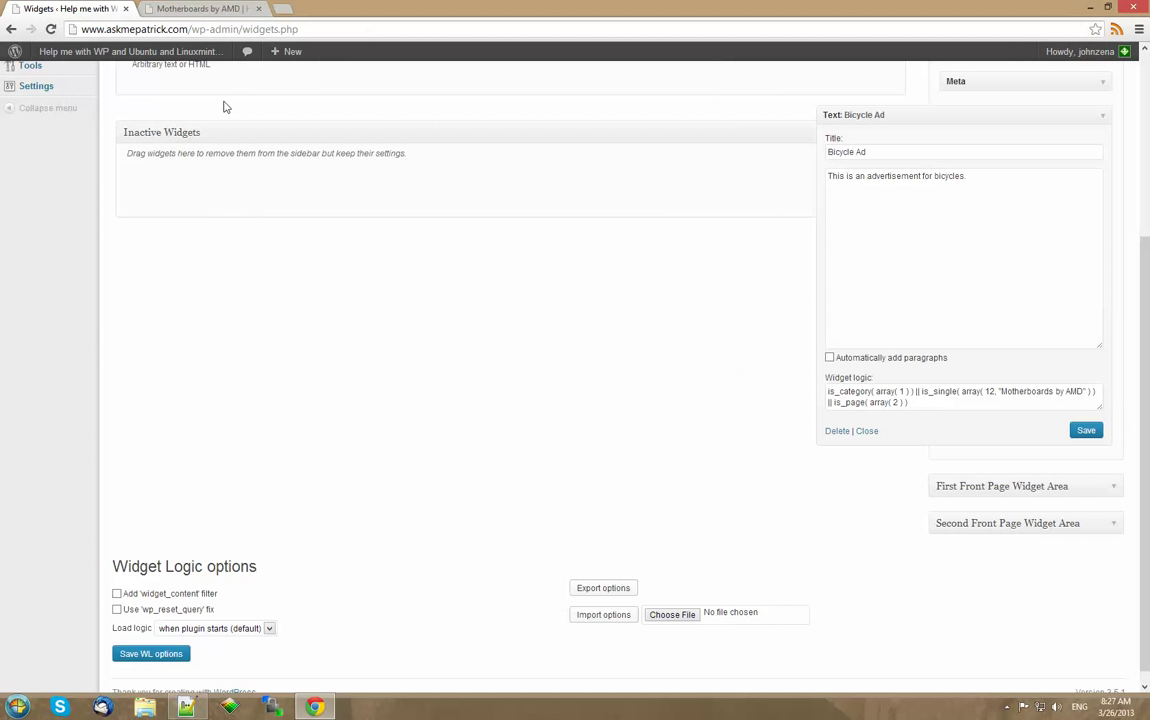
# - Replace the double quotes around Motherboards by AMD in the widget logic with single quotes
pyautogui.click(1001, 391)
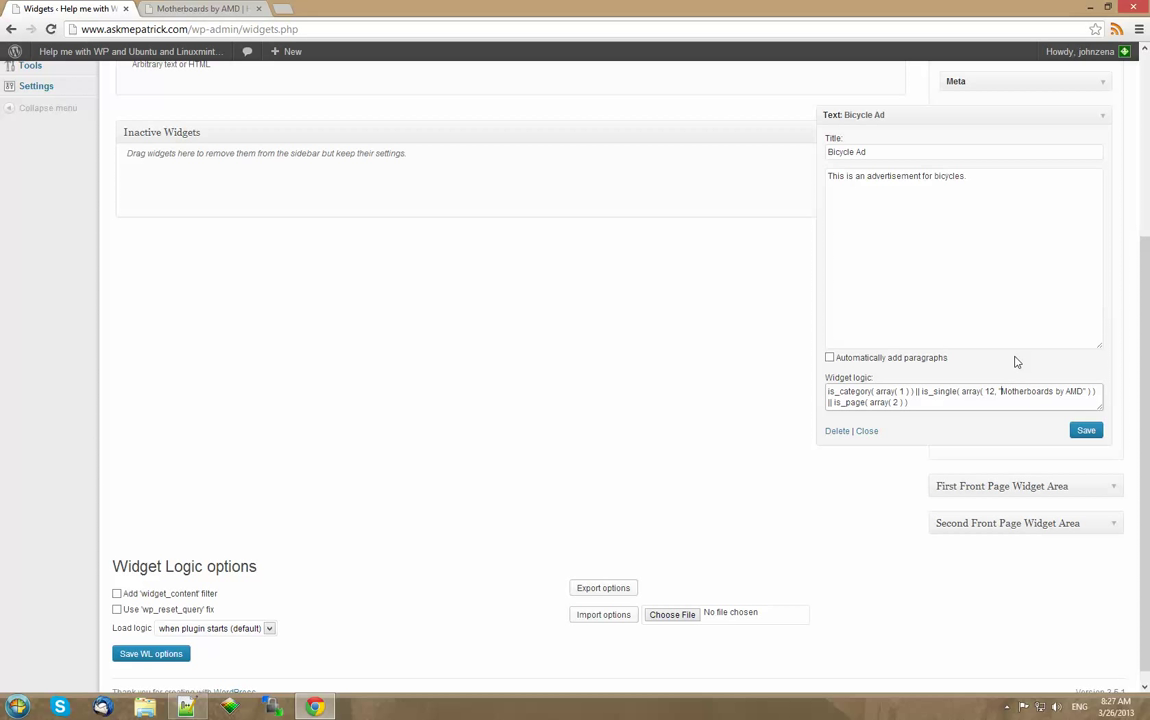
pyautogui.press('BackSpace')
pyautogui.write("'")
pyautogui.click(1081, 391)
pyautogui.press('BackSpace')
pyautogui.write("'")
# - Reload the Motherboards by AMD post, which now shows a Widget Logic parse error
pyautogui.click(200, 8)
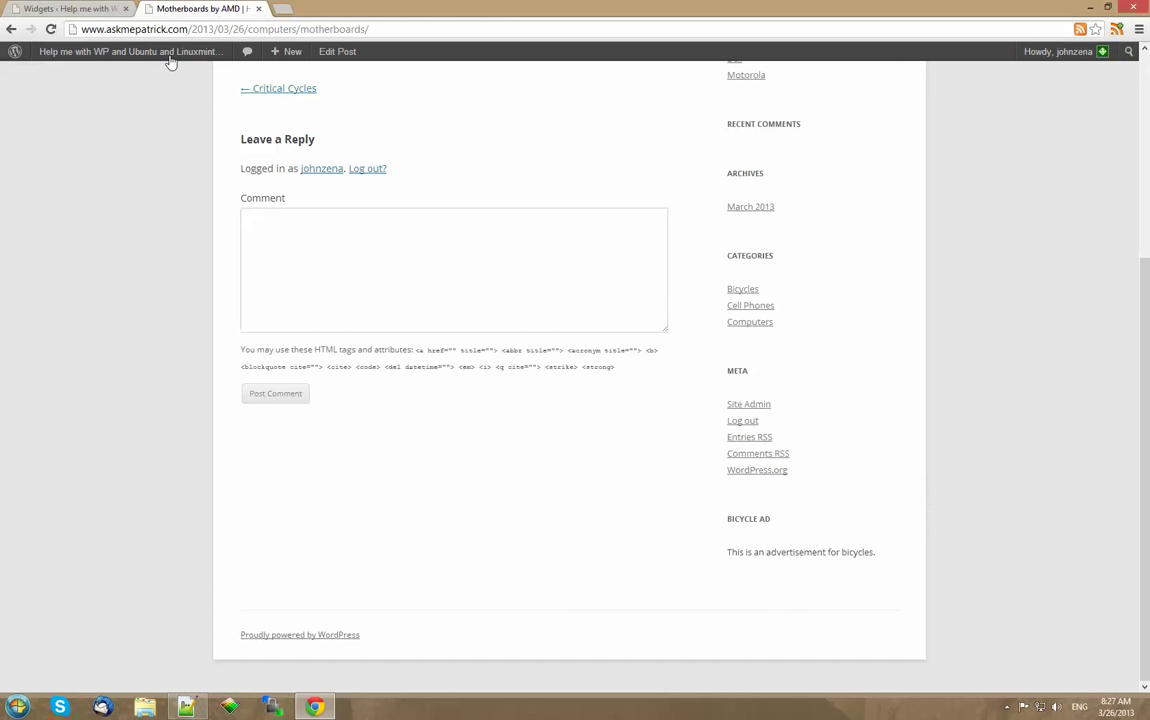
pyautogui.moveTo(128, 51)
pyautogui.rightClick(94, 333)
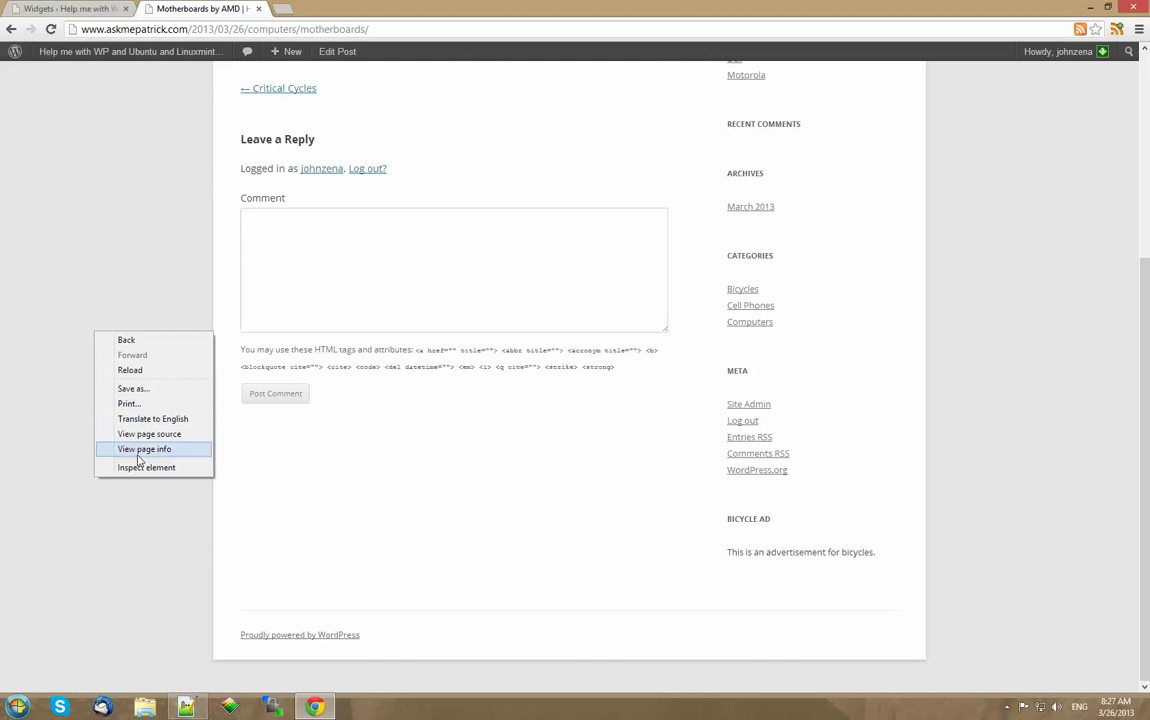
pyautogui.click(141, 372)
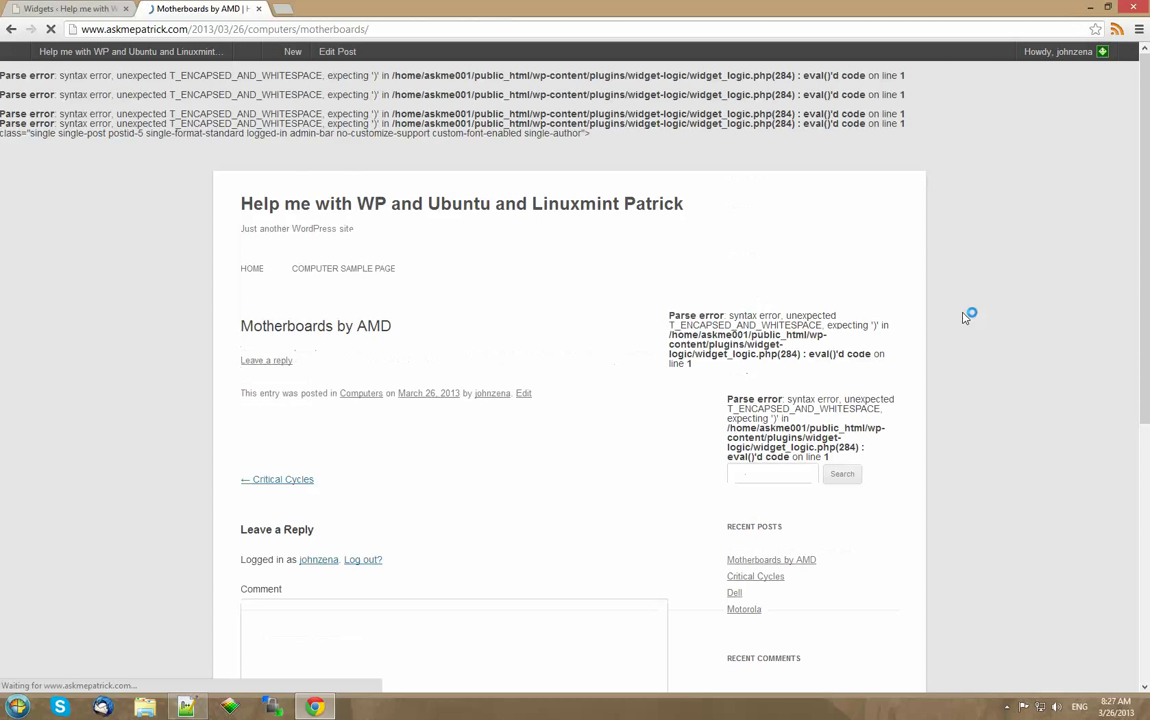
# - Fix the quote so the logic reads is_single( array( 12, 'Motherboards by AMD' ) ), and save
pyautogui.click(45, 8)
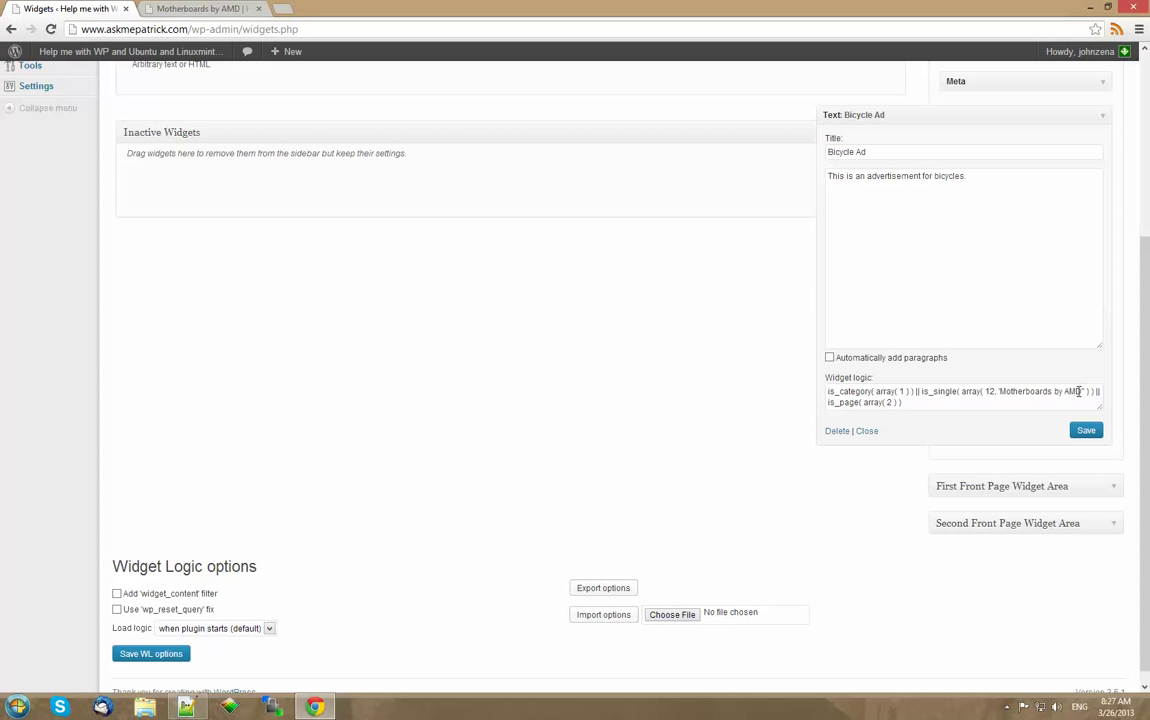
pyautogui.click(1081, 390)
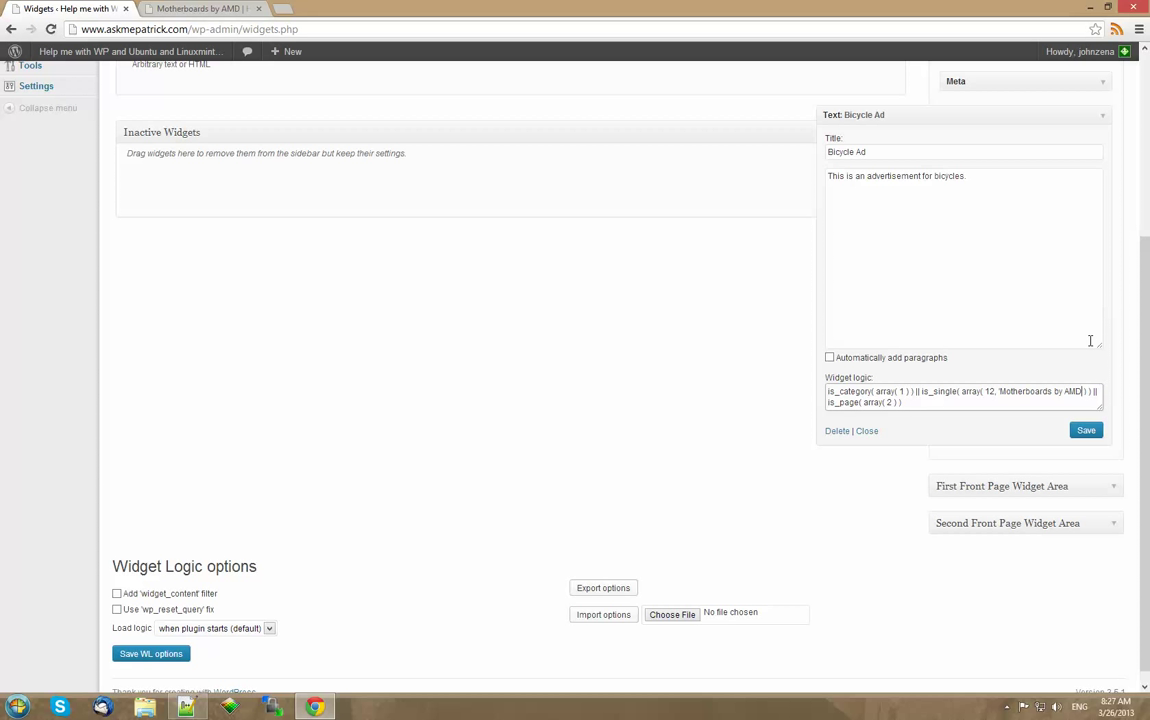
pyautogui.click(1088, 436)
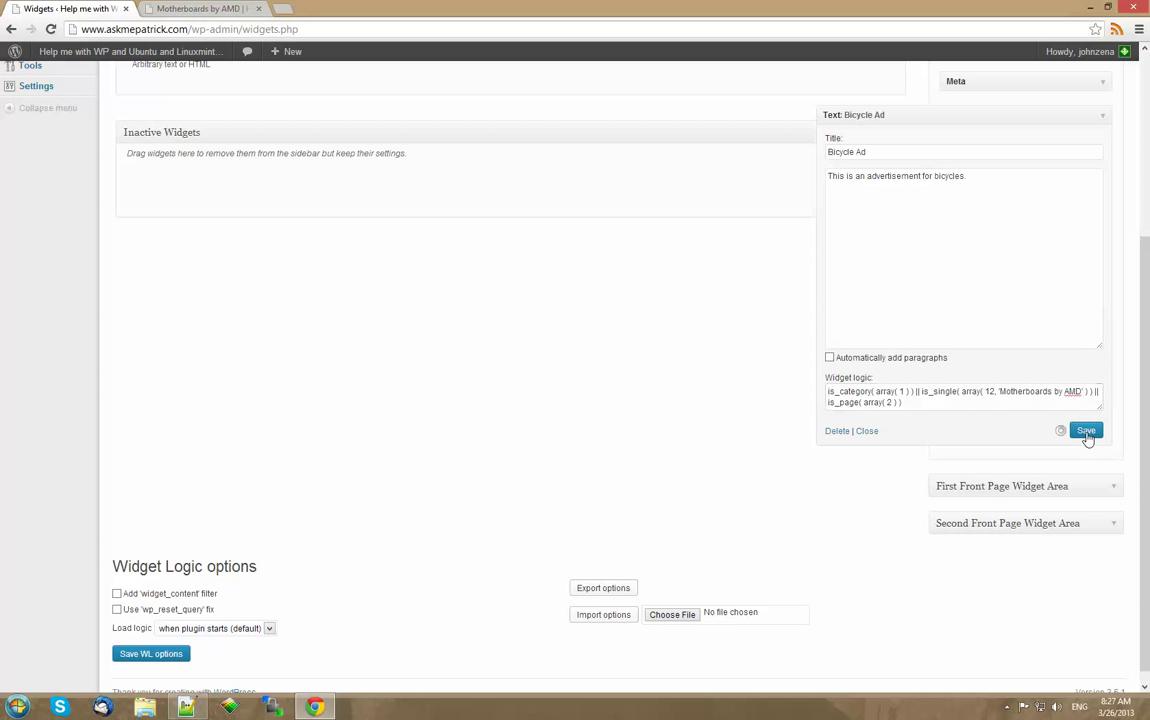
# - Reload the post to confirm the Bicycle Ad, then select the motherboards slug in its address
pyautogui.click(197, 9)
pyautogui.rightClick(119, 227)
pyautogui.click(152, 262)
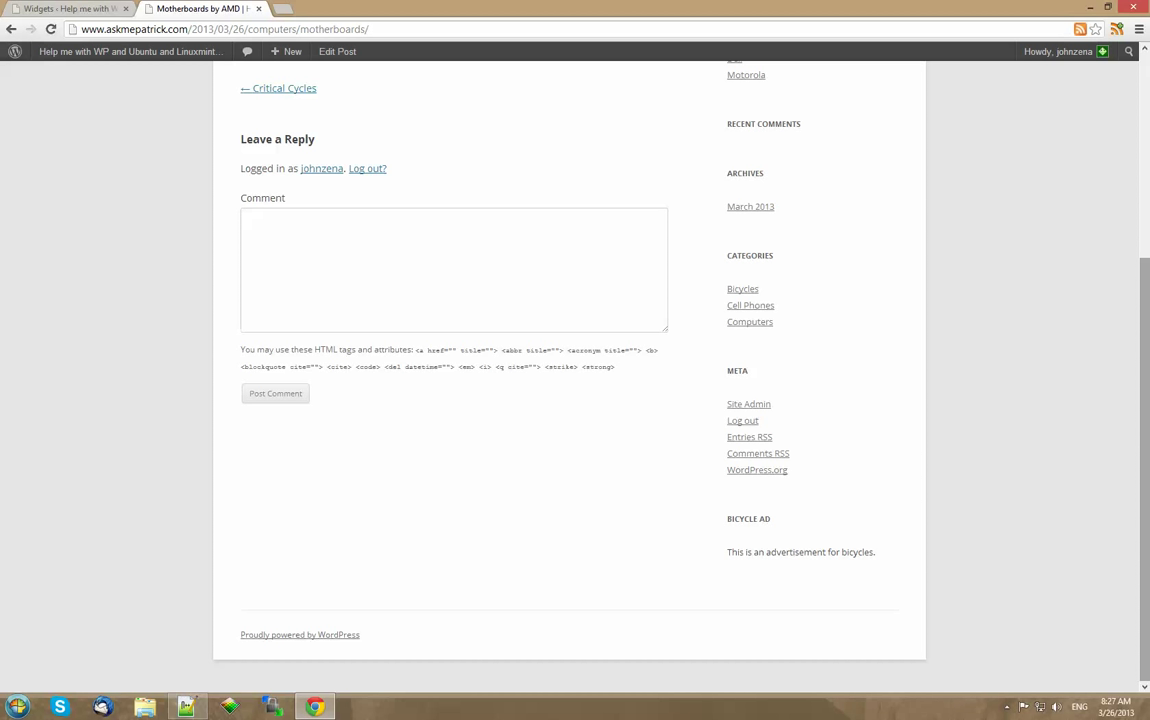
pyautogui.scroll(3, 420, 135)
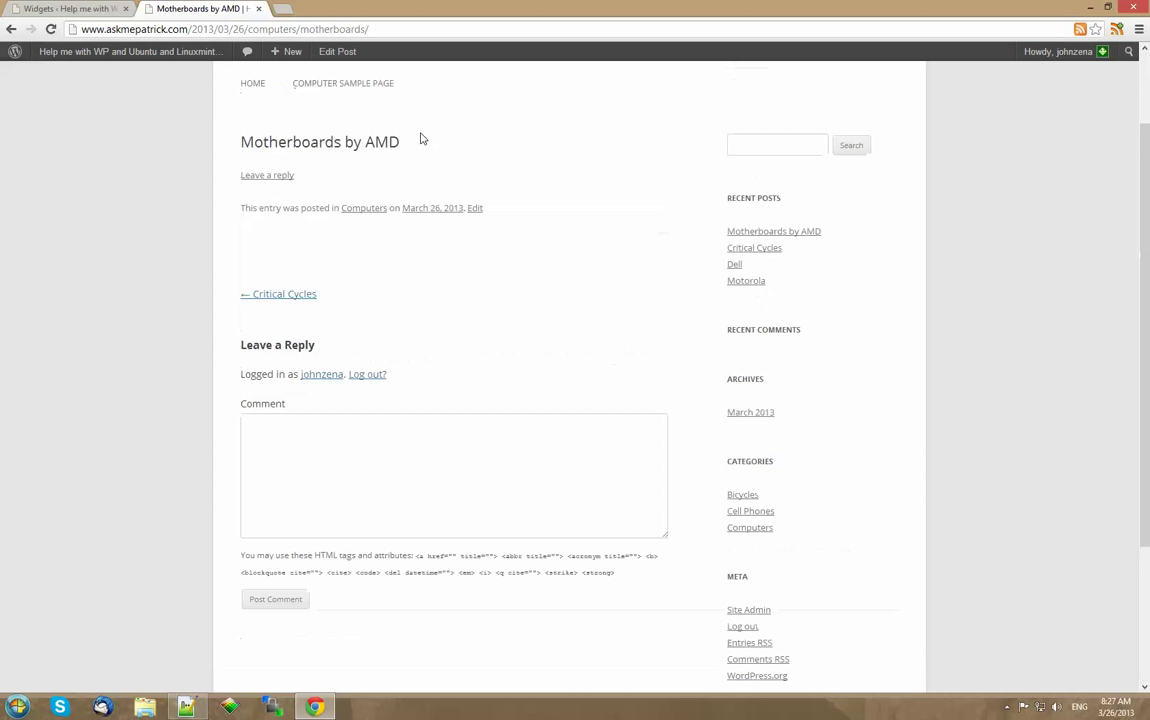
pyautogui.scroll(2, 420, 138)
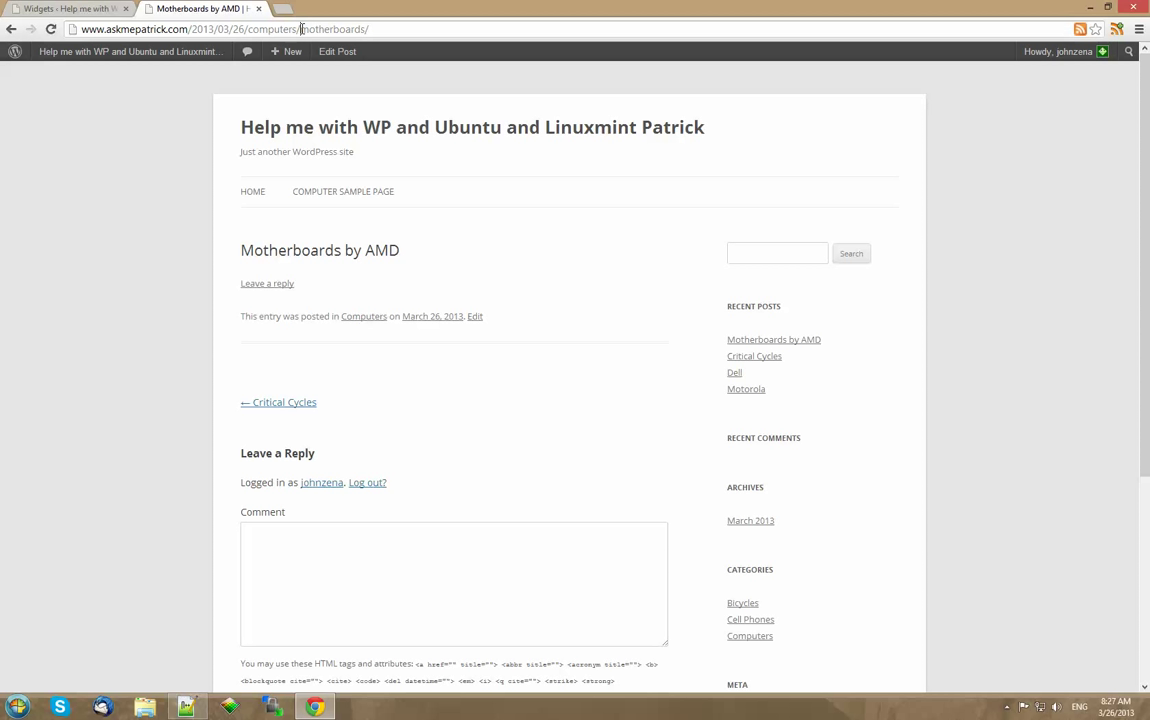
pyautogui.moveTo(301, 29); pyautogui.dragTo(358, 29)
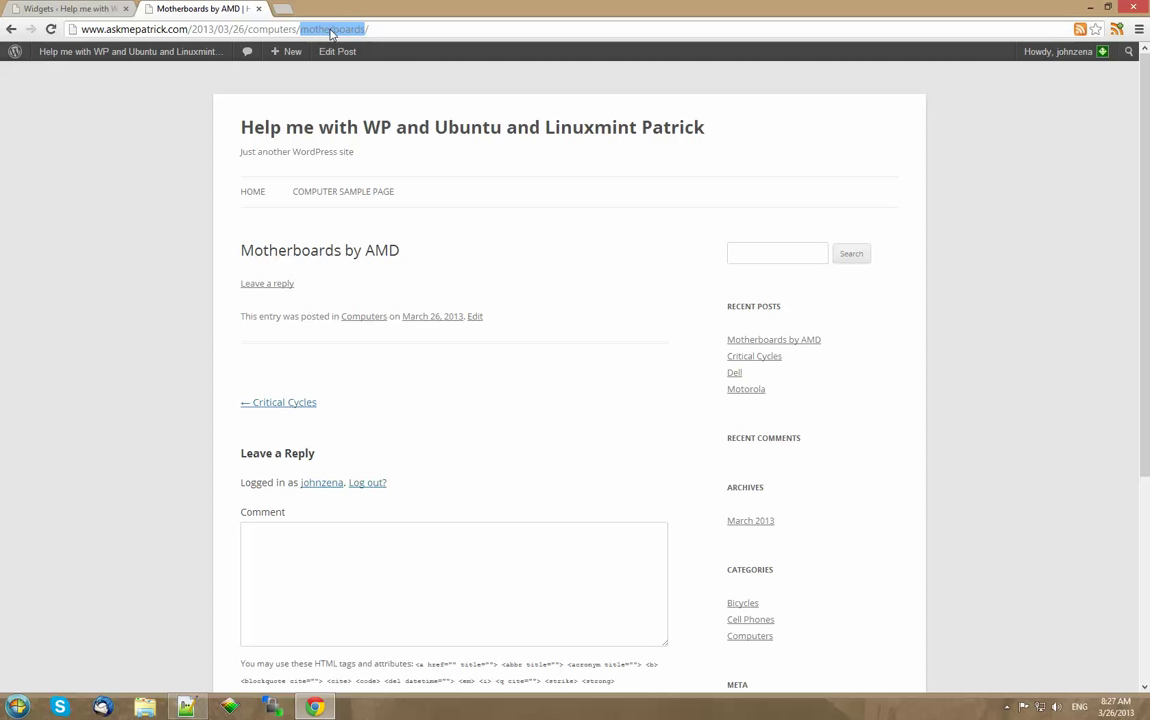
pyautogui.rightClick(330, 29)
# - Copy the slug motherboards and paste it over 'Motherboards by AMD' in the Bicycle Ad logic, then save
pyautogui.click(363, 72)
pyautogui.click(100, 9)
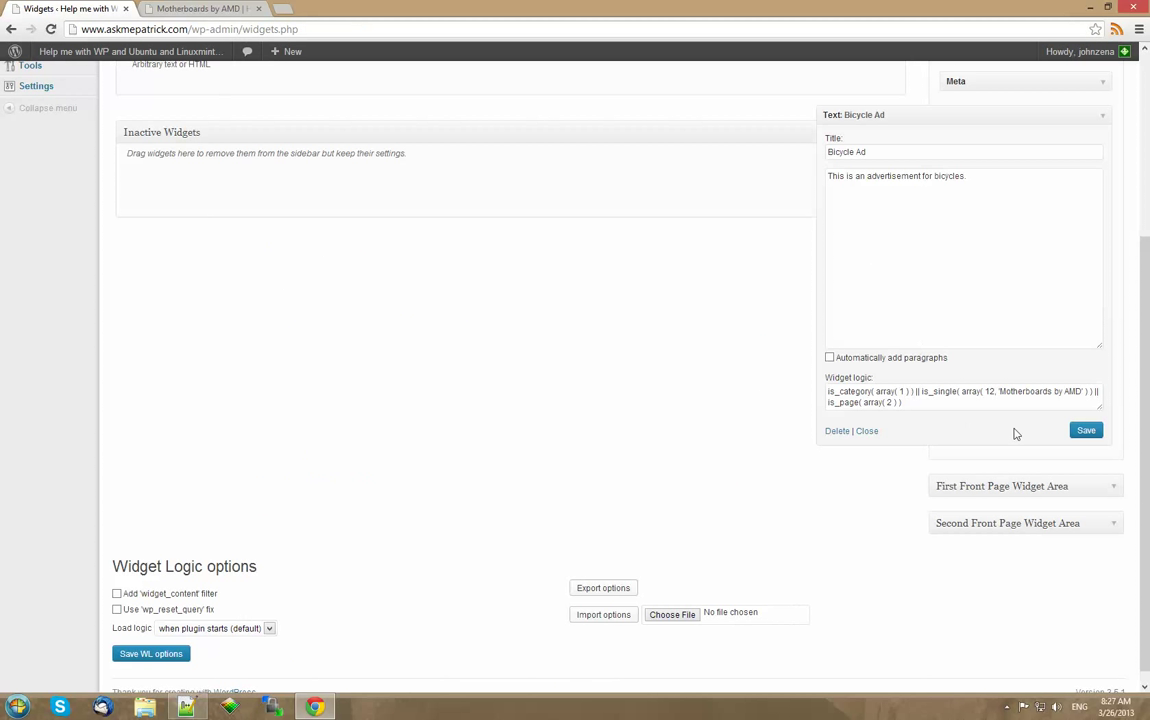
pyautogui.moveTo(1001, 391); pyautogui.dragTo(1076, 388)
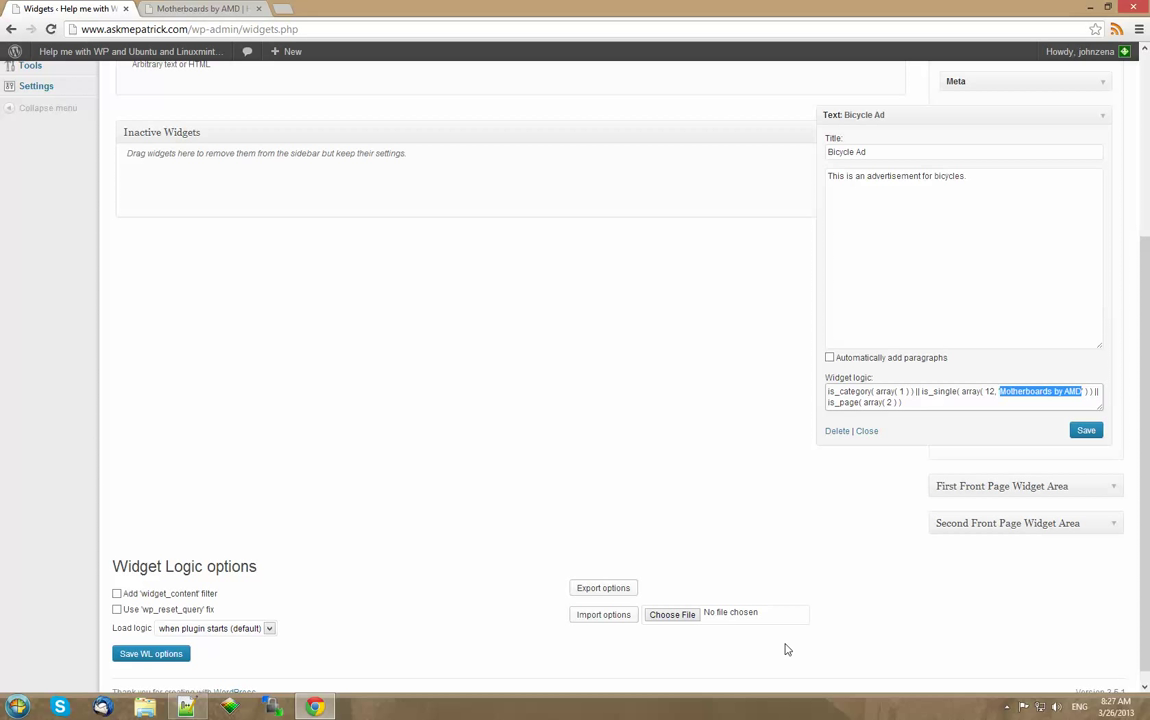
pyautogui.hotkey('ctrl', 'v')
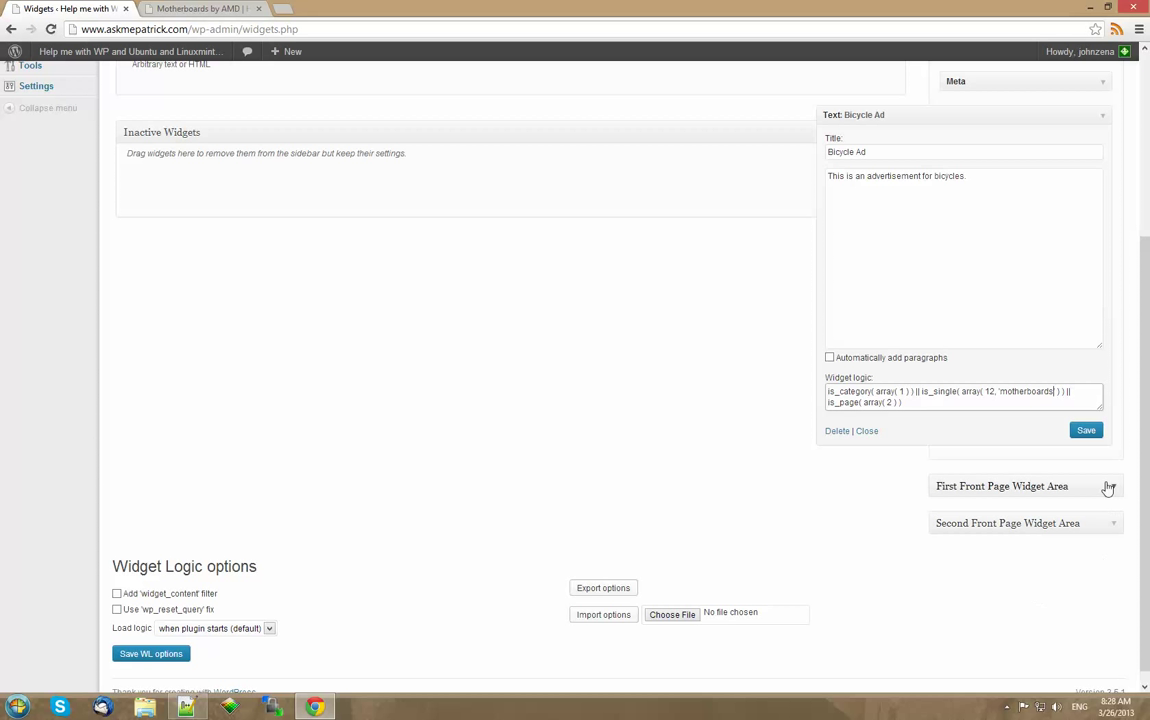
pyautogui.click(1086, 430)
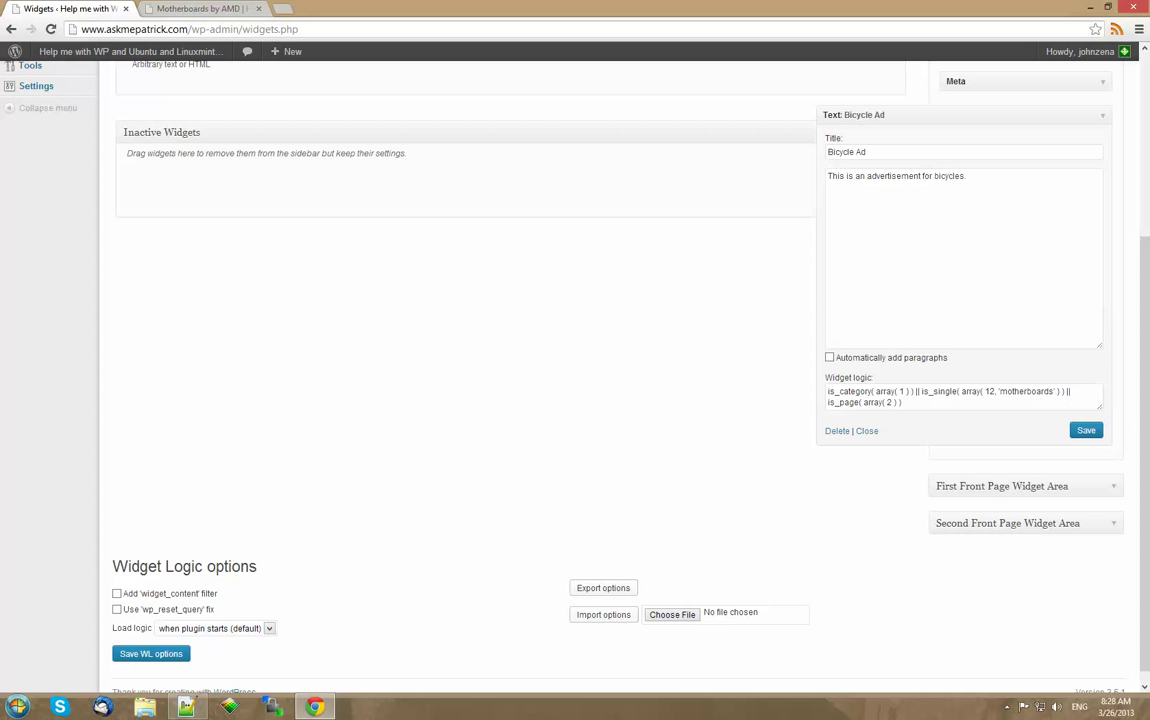
# - Reload the Motherboards by AMD post to recheck the Bicycle Ad in its sidebar
pyautogui.click(197, 12)
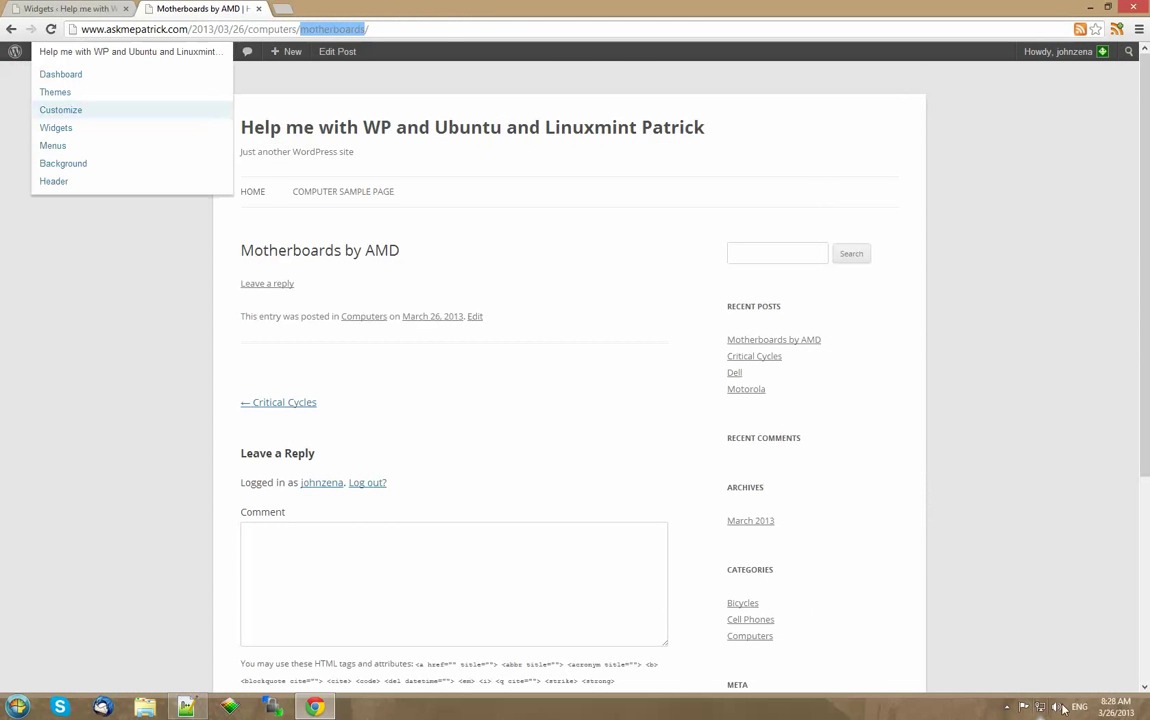
pyautogui.scroll(-5, 700, 450)
pyautogui.rightClick(1021, 492)
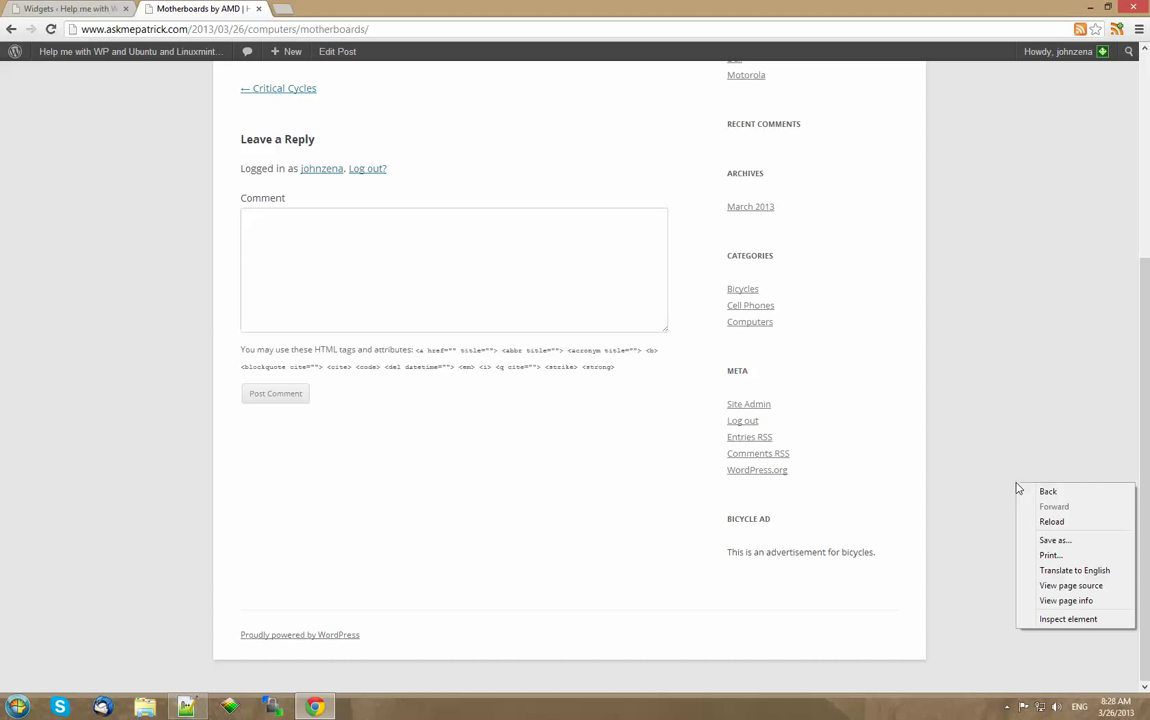
pyautogui.click(1045, 519)
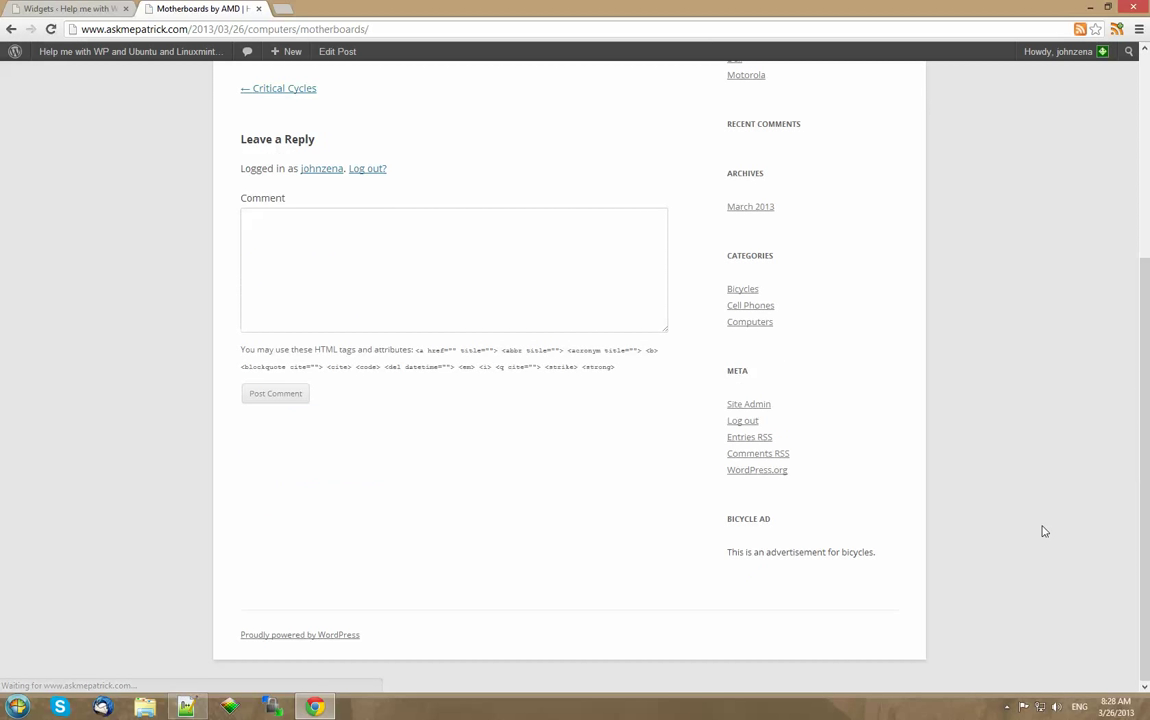
# - Confirm the Dell post shows no Bicycle Ad while Motherboards by AMD still does
pyautogui.scroll(2, 932, 413)
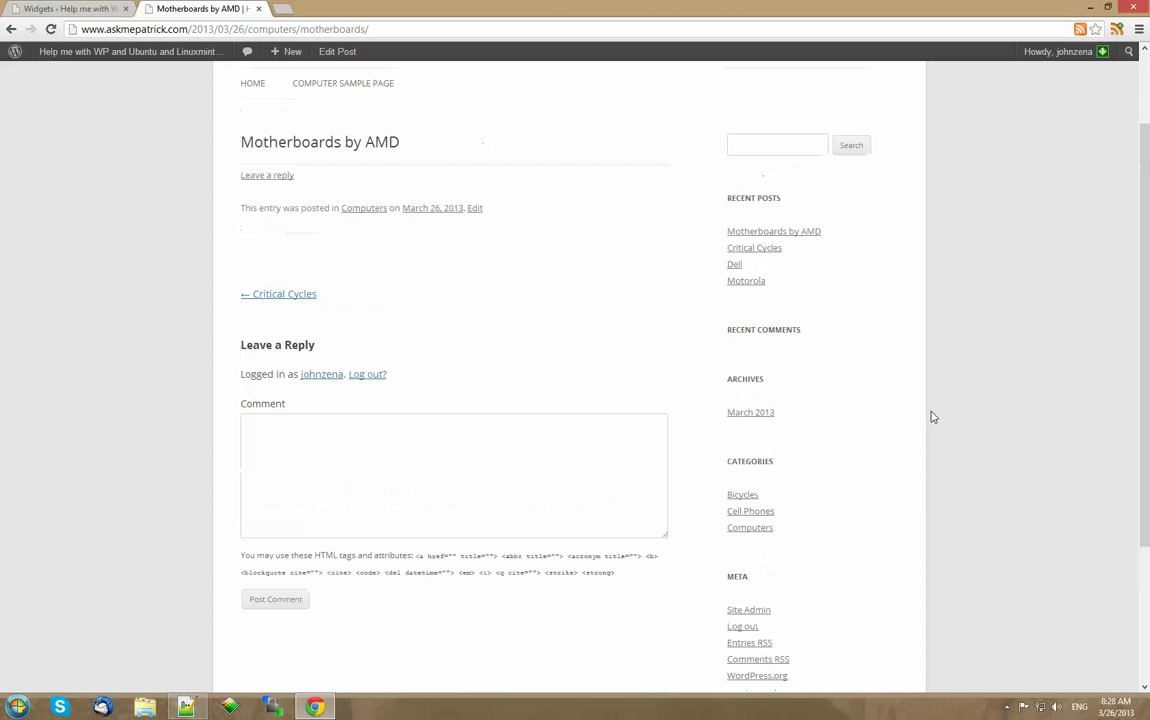
pyautogui.click(734, 264)
pyautogui.scroll(-3, 930, 370)
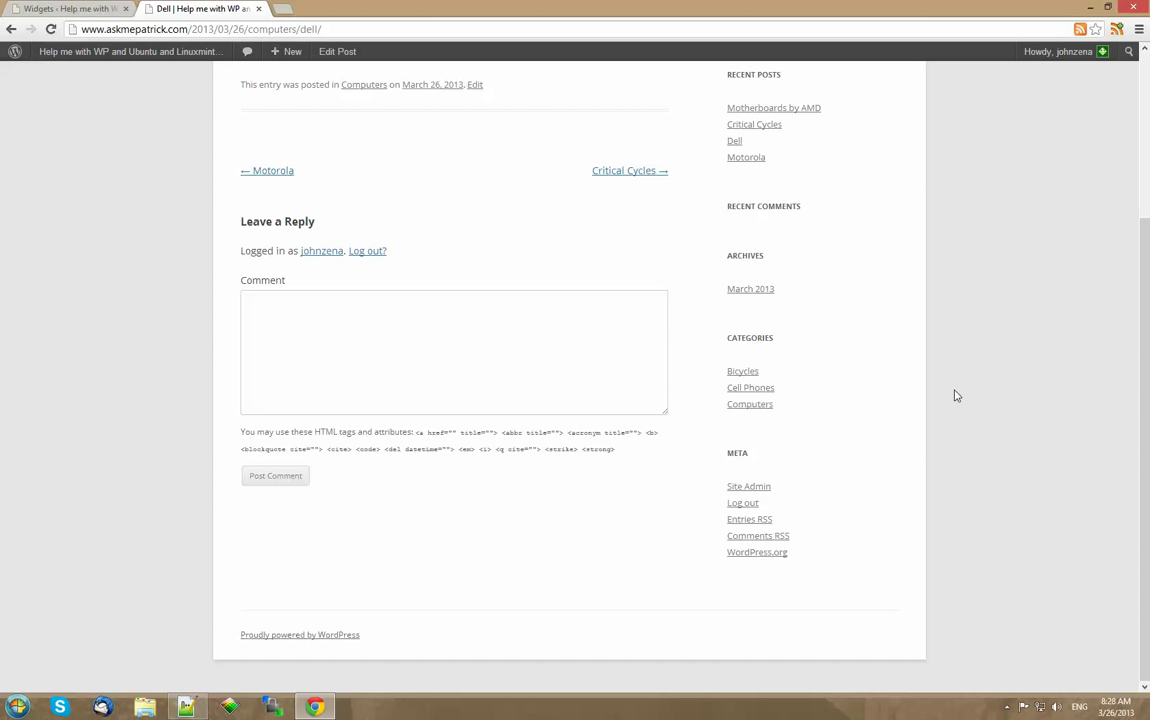
pyautogui.scroll(3, 955, 396)
pyautogui.click(808, 338)
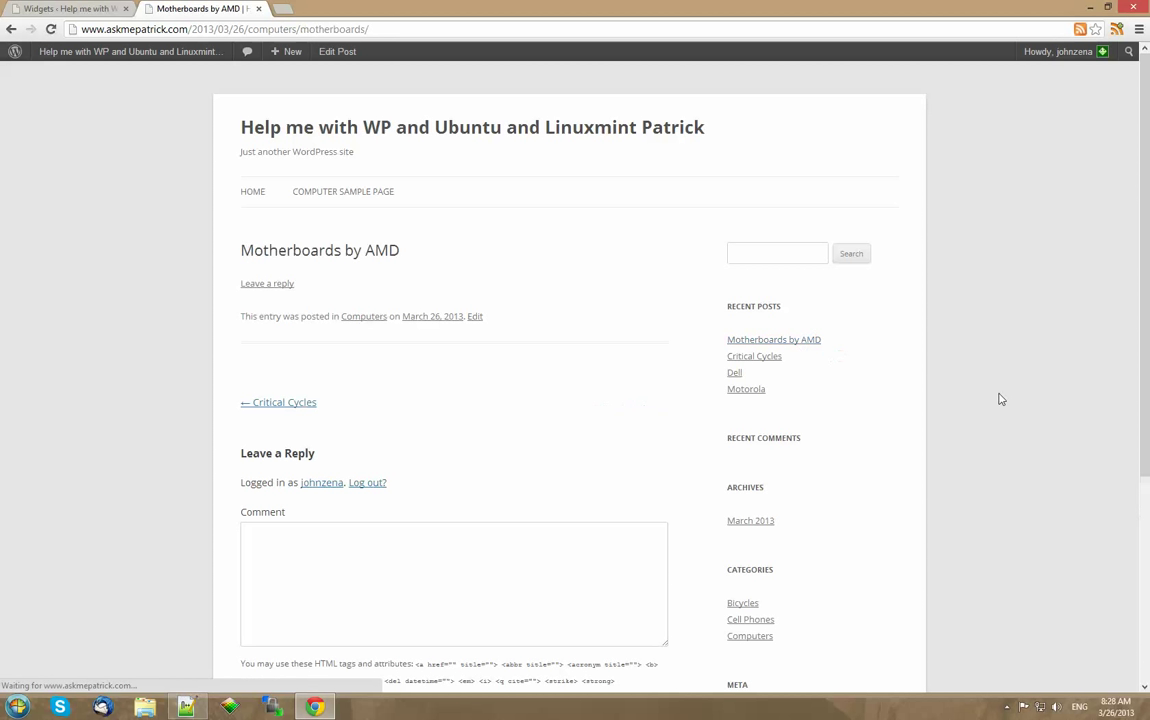
pyautogui.scroll(-3, 1001, 399)
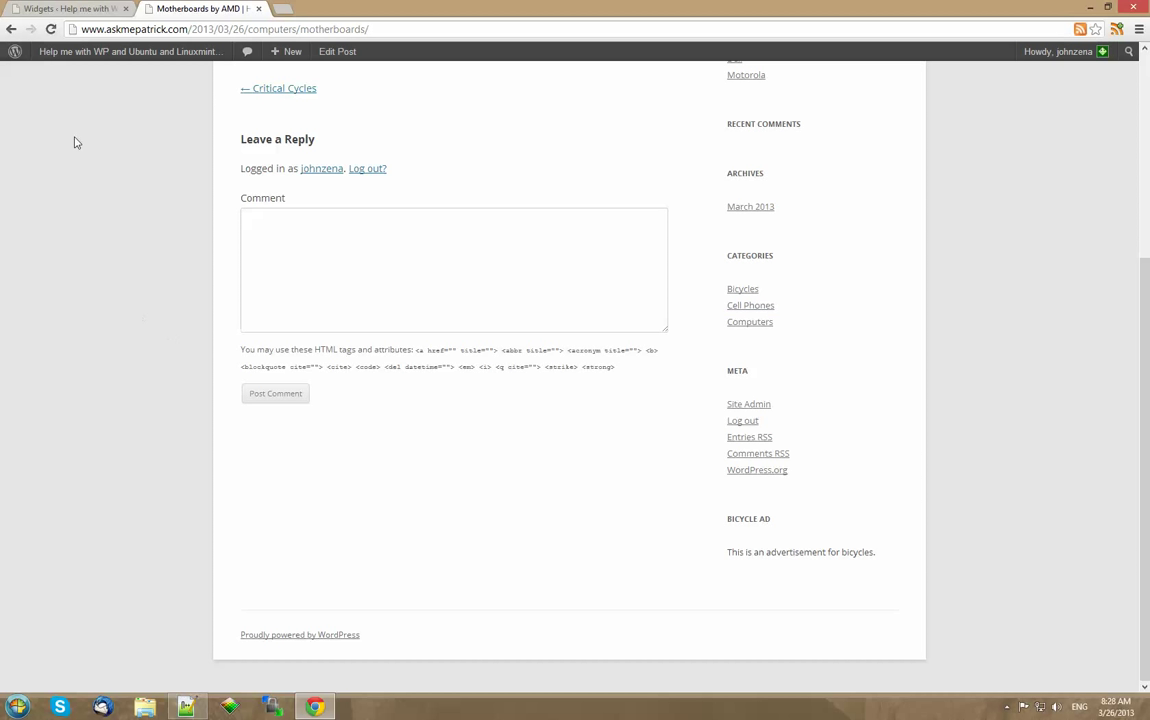
pyautogui.click(75, 12)
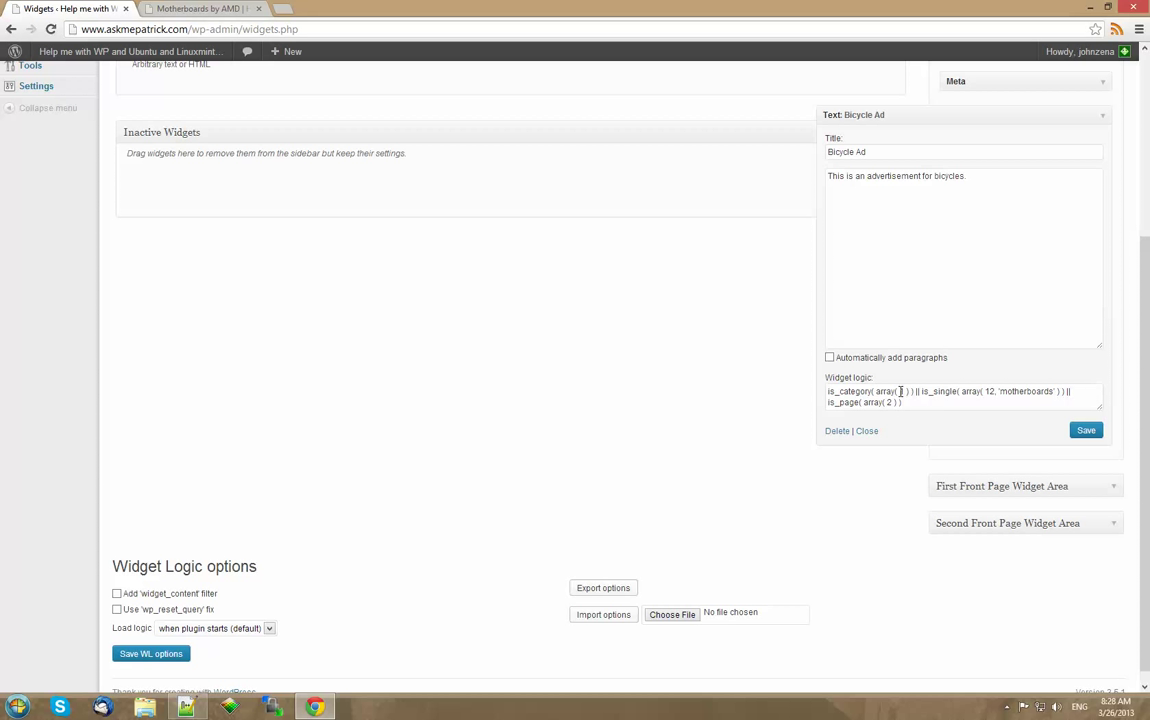
pyautogui.click(213, 10)
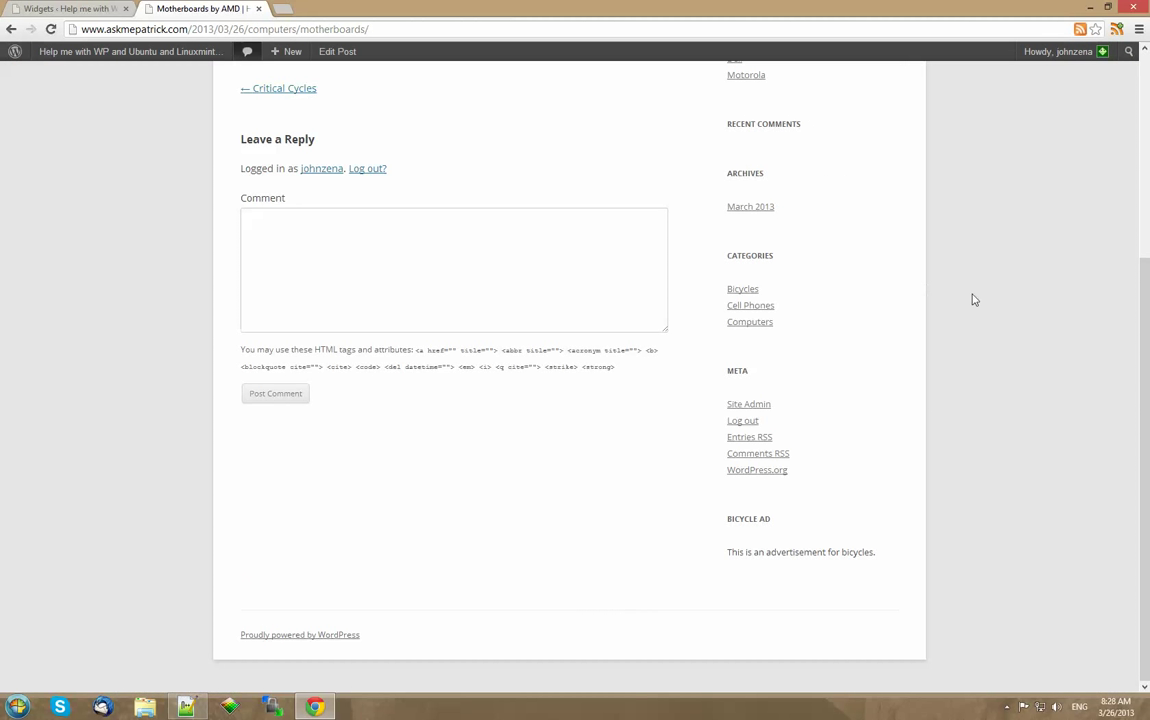
# - Check the Bicycle Ad on the Bicycles archive, then switch to the Computers category archive
pyautogui.click(743, 290)
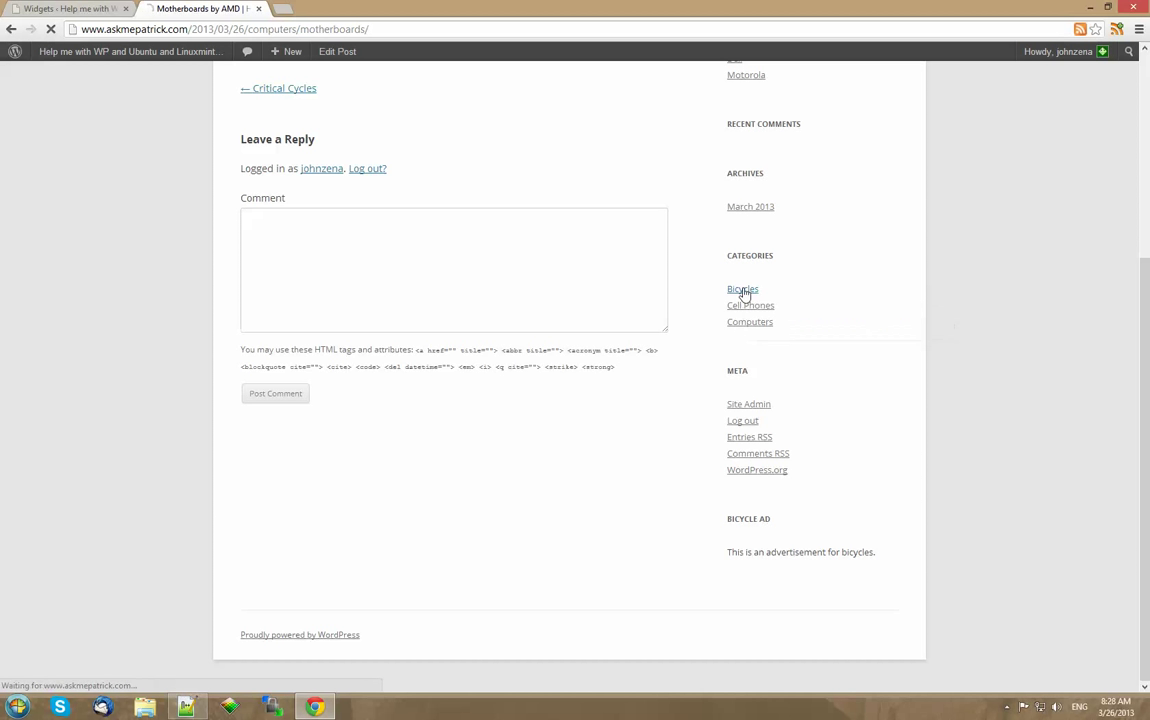
pyautogui.scroll(3, 868, 313)
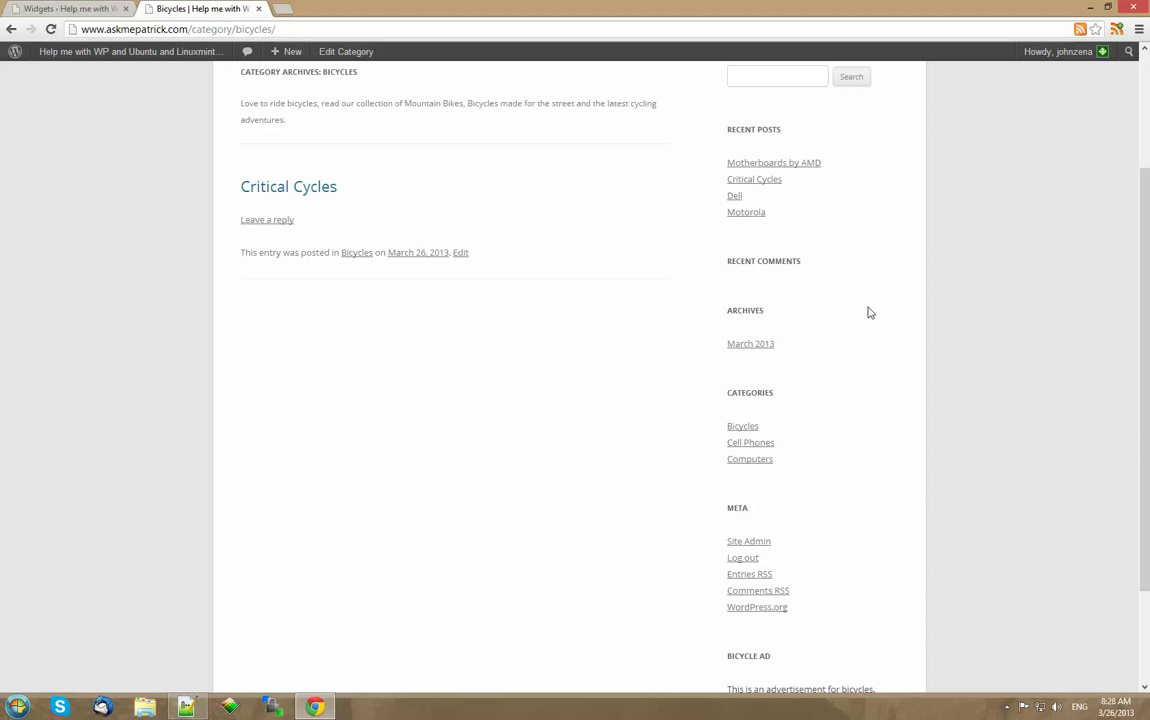
pyautogui.click(749, 460)
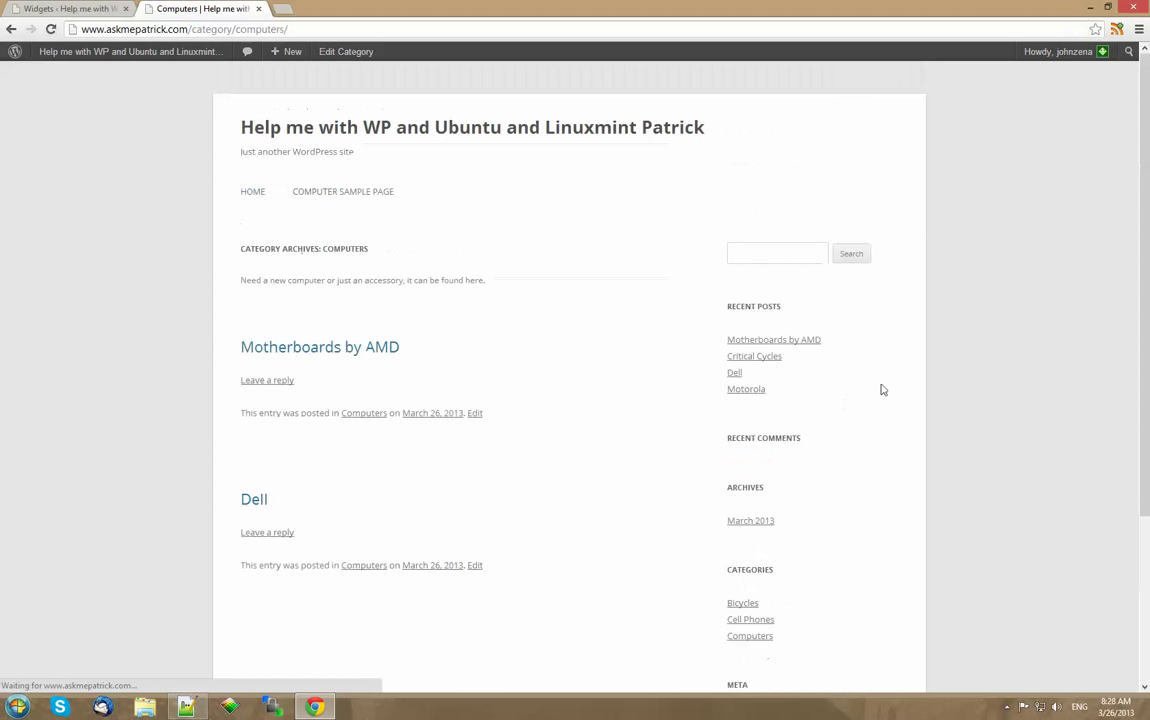
pyautogui.scroll(-5, 880, 388)
pyautogui.scroll(3, 882, 389)
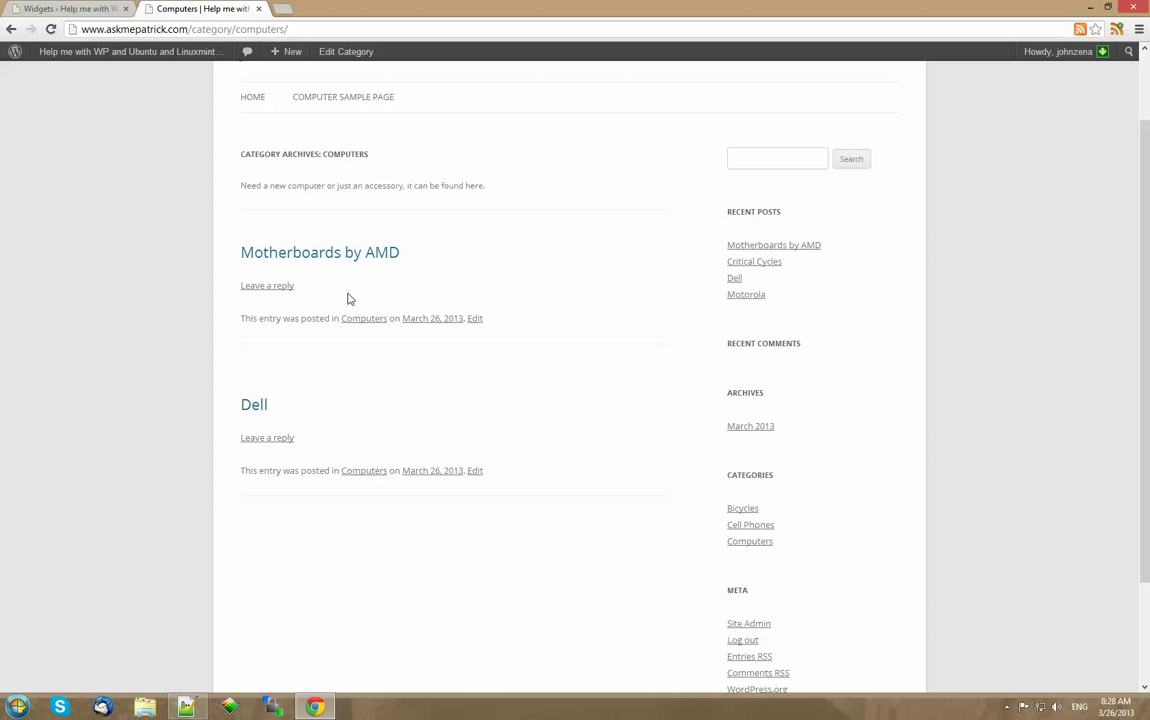
# - Open the Motherboards by AMD post and find the Bicycle Ad text in its sidebar
pyautogui.click(270, 256)
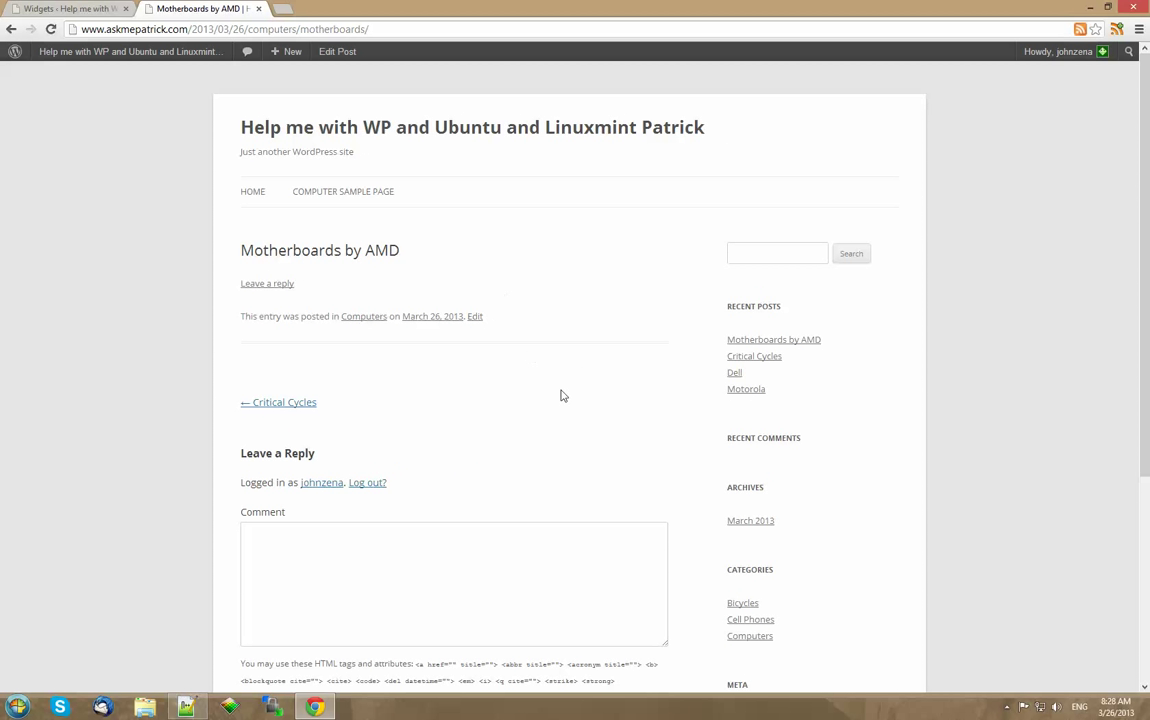
pyautogui.scroll(-2, 461, 471)
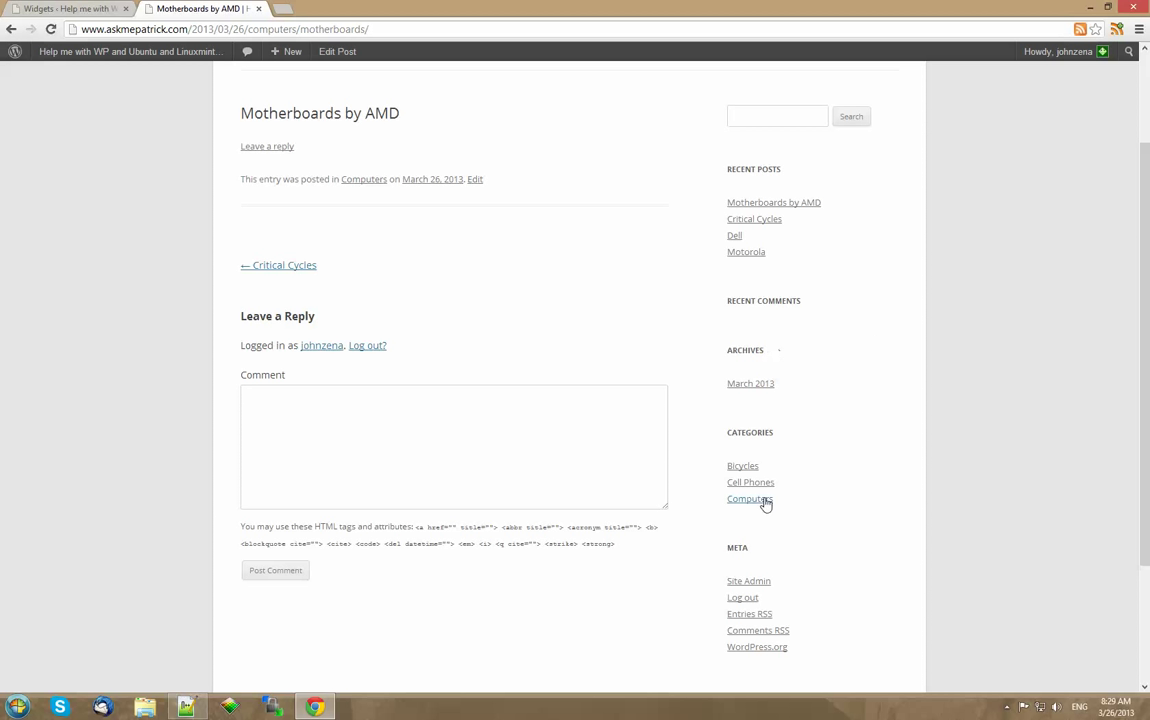
pyautogui.scroll(-2, 842, 435)
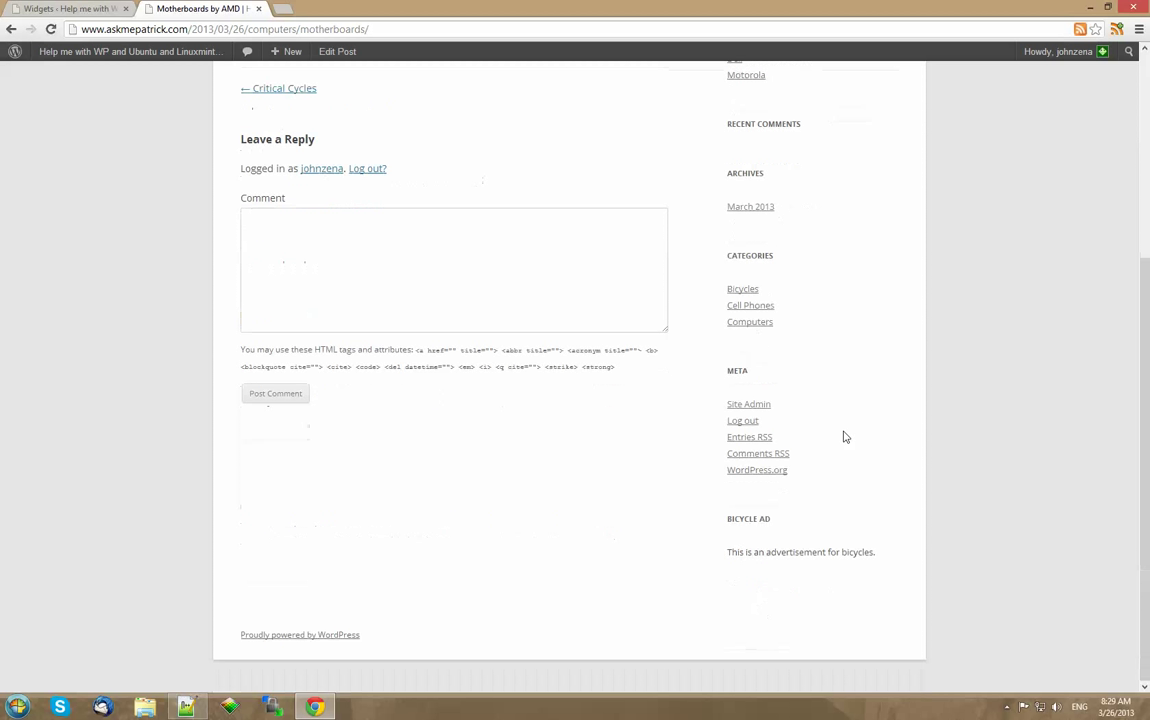
pyautogui.click(1007, 709)
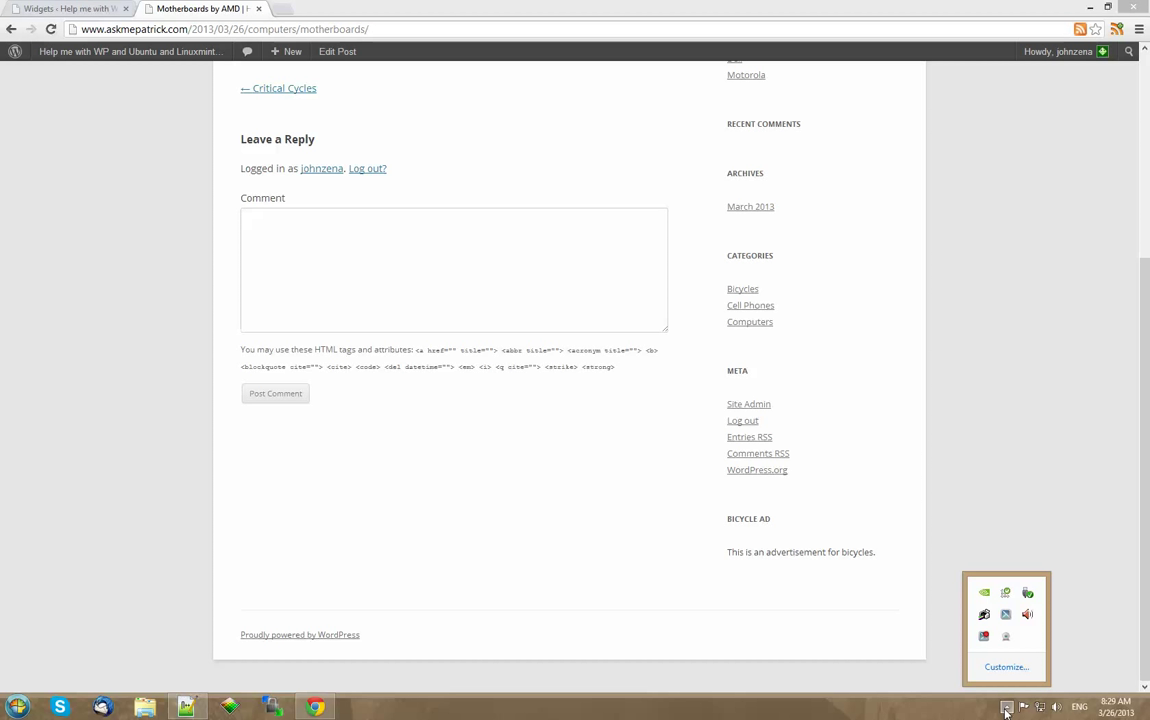